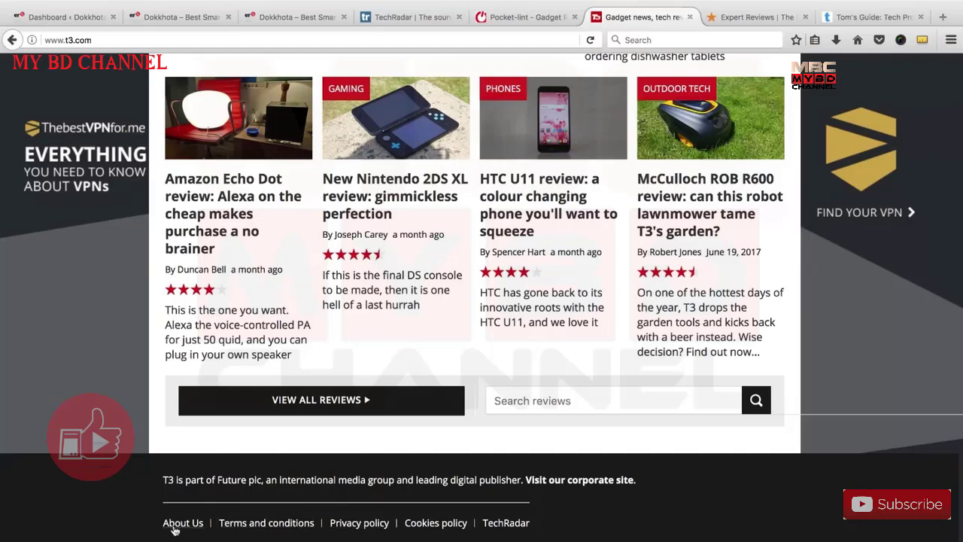
Trash the Sample page, leaving Blog and Home, and start a blank new page.
click(212, 18)
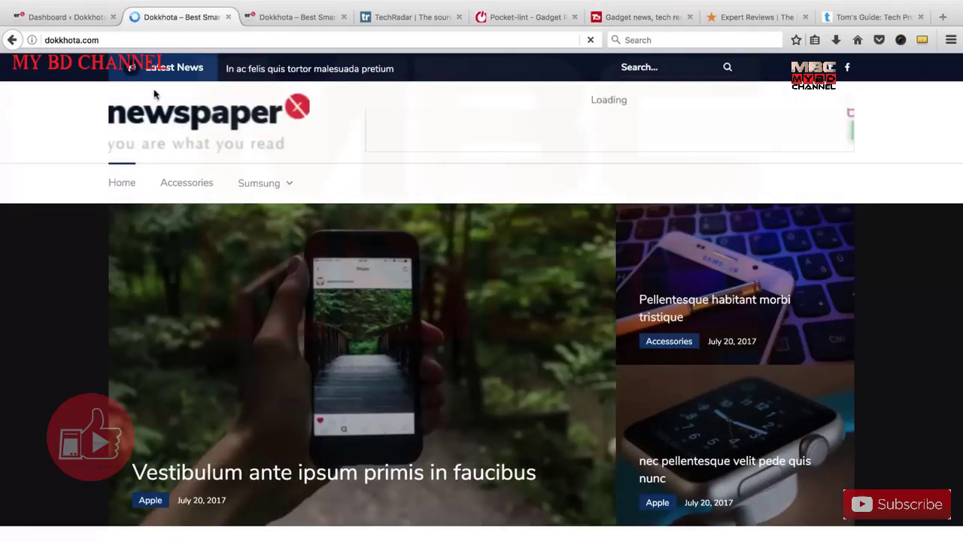
click(97, 17)
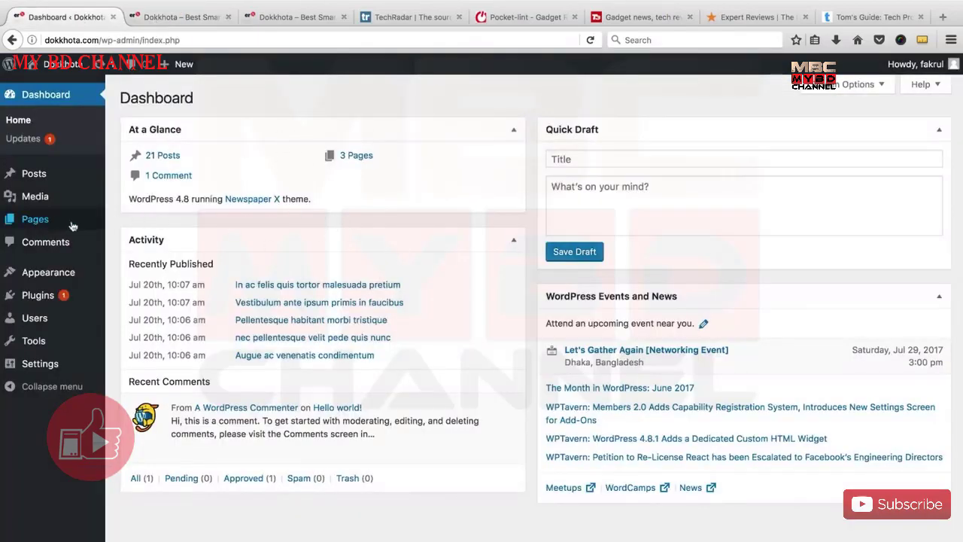
mouse_move(64, 226)
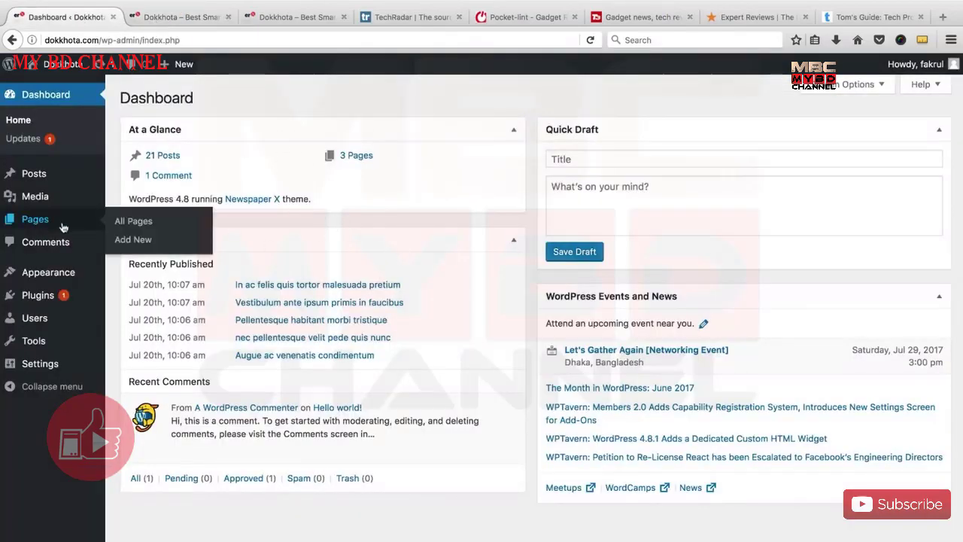
click(129, 226)
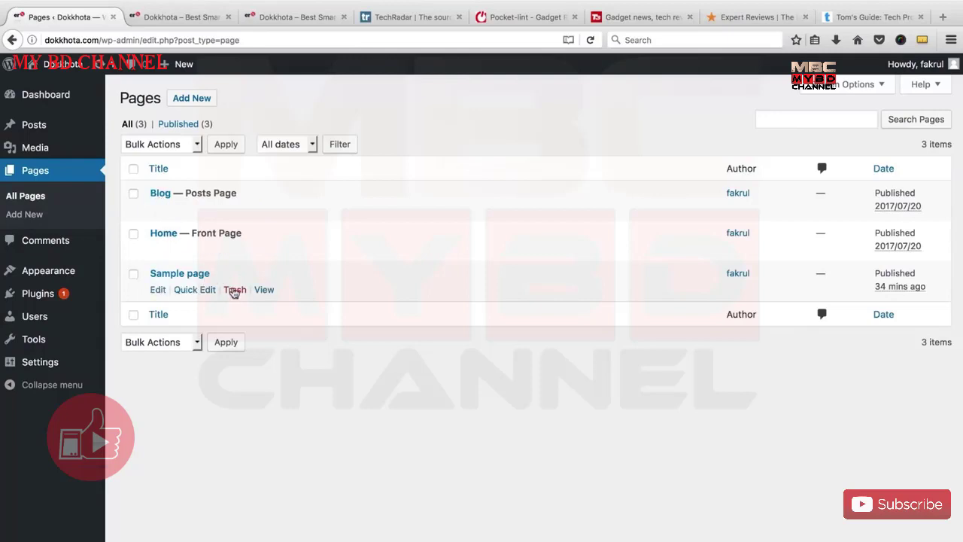
click(234, 290)
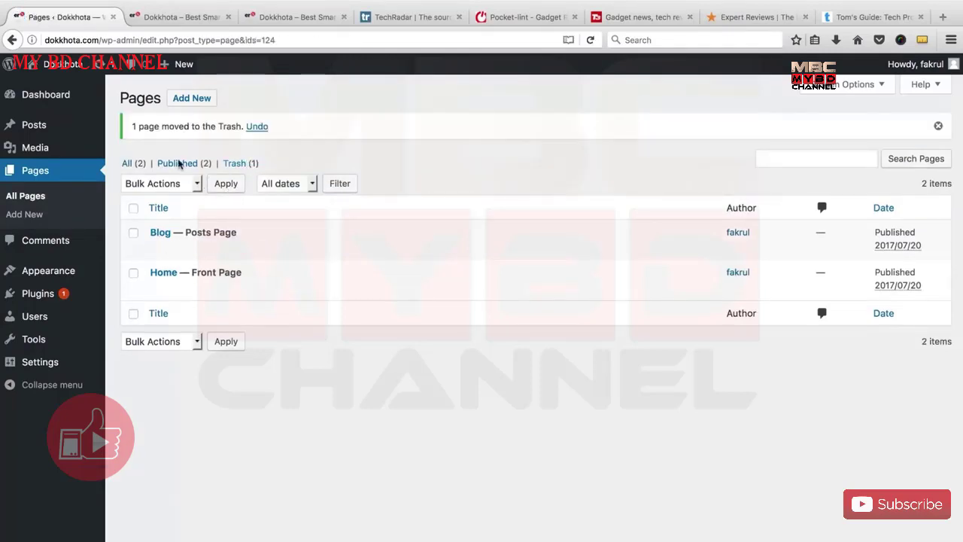
click(184, 97)
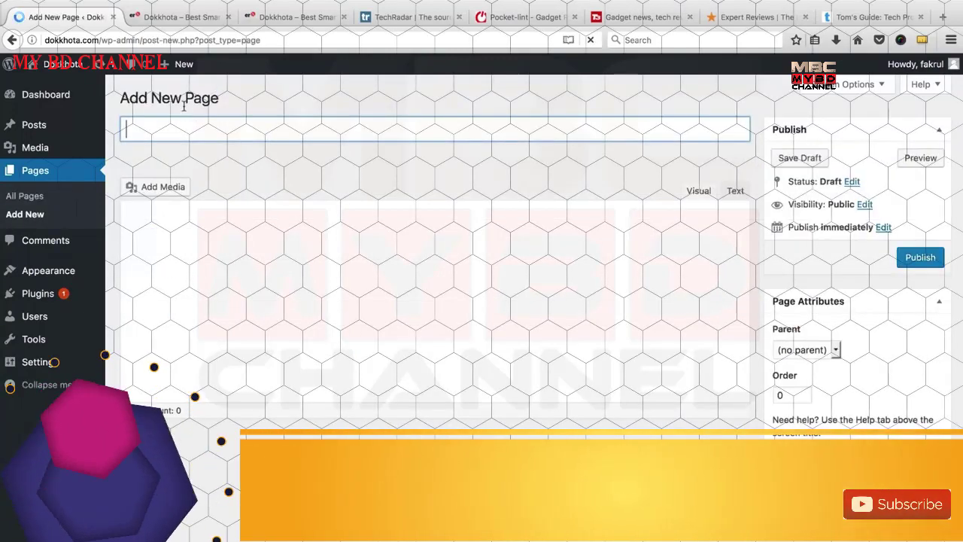
Title the page 'About us' and try Heading 2 and Paragraph formats on test text.
text(A)
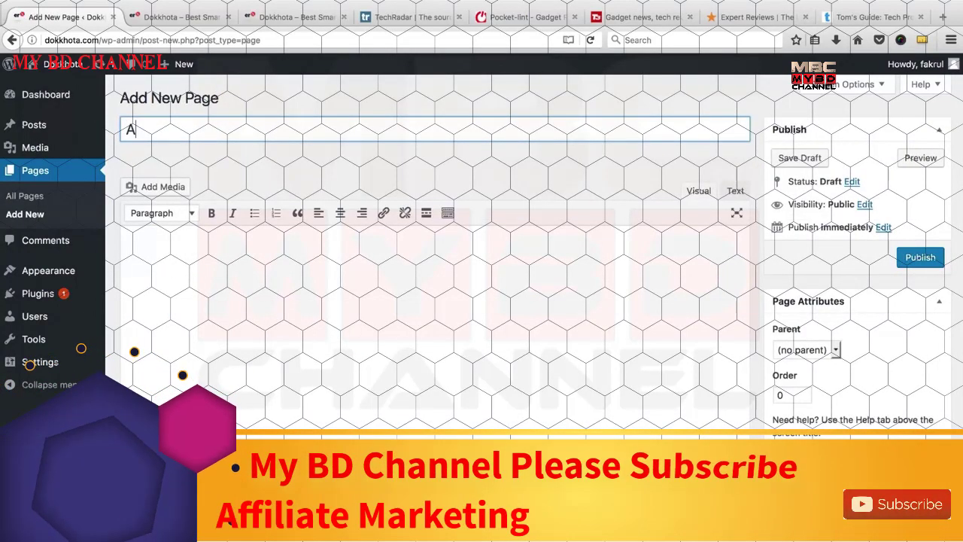
text(bout us)
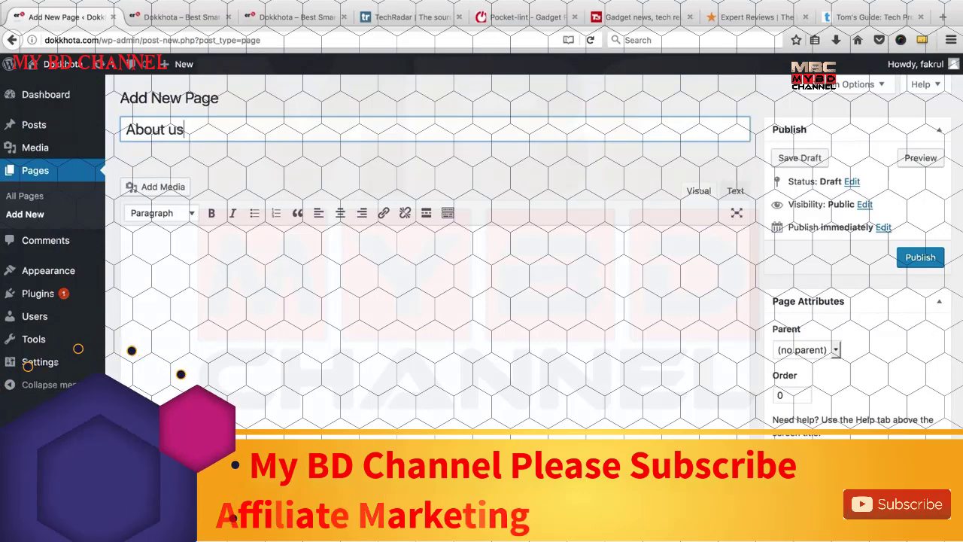
click(192, 261)
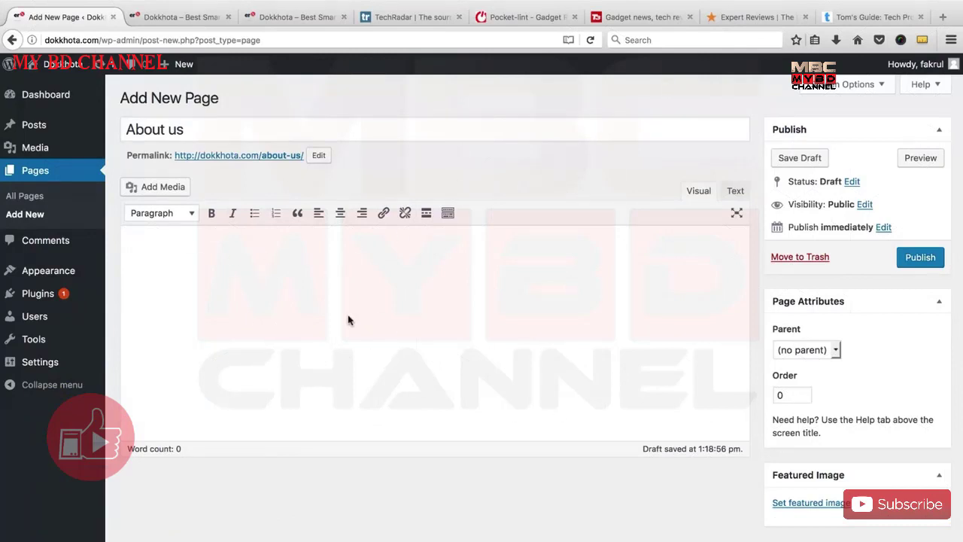
text(sdfafas)
key(super+a)
click(185, 214)
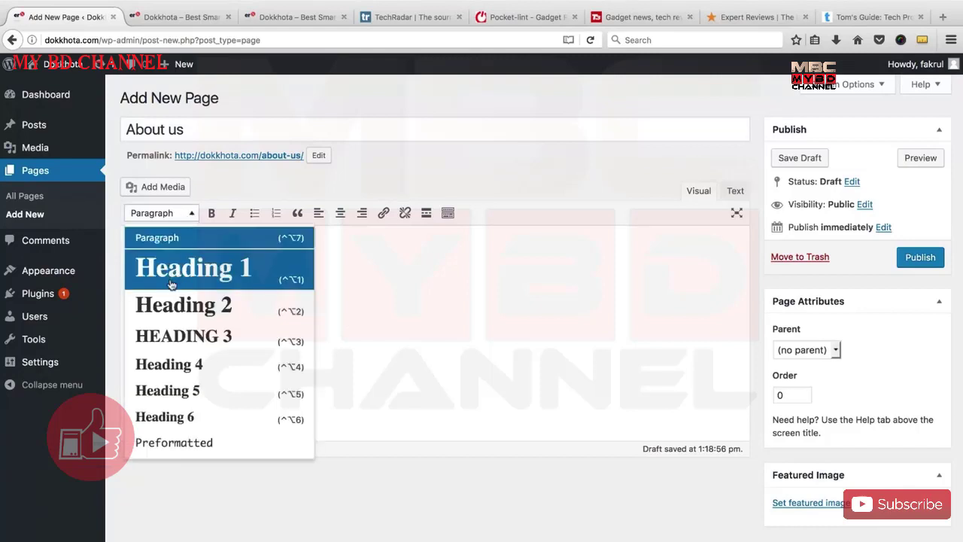
click(171, 305)
click(176, 213)
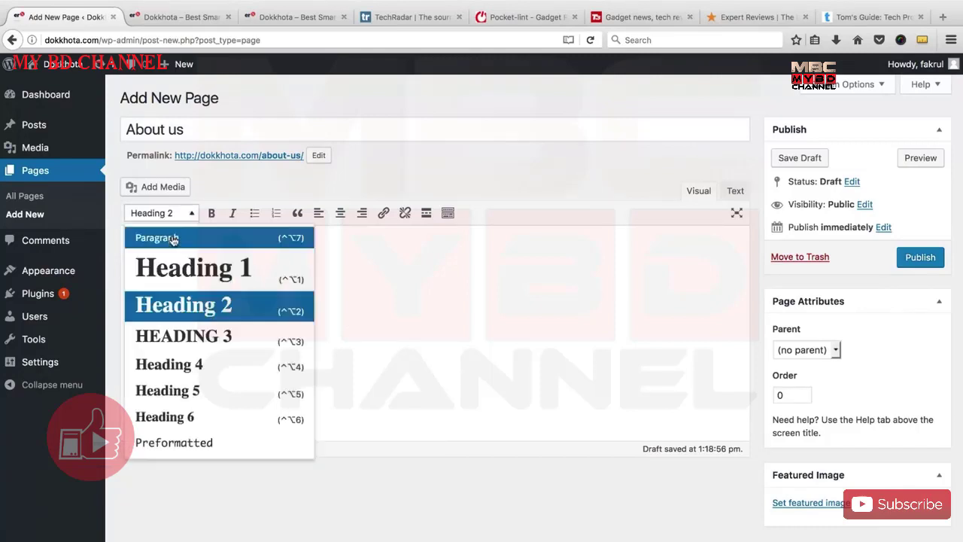
click(173, 238)
Try bold, italic and link on the test text, then delete it.
click(211, 213)
click(232, 213)
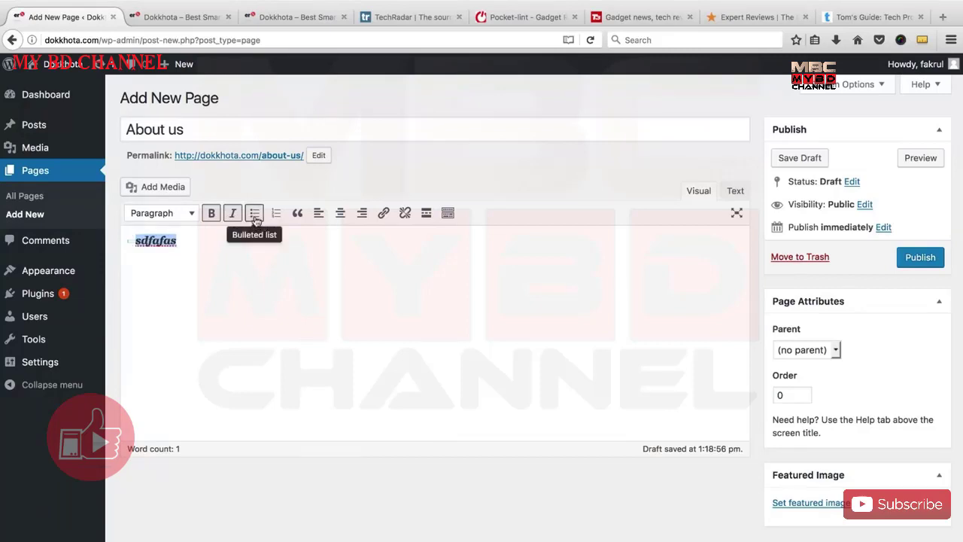
key(Left)
drag(172, 251, 126, 251)
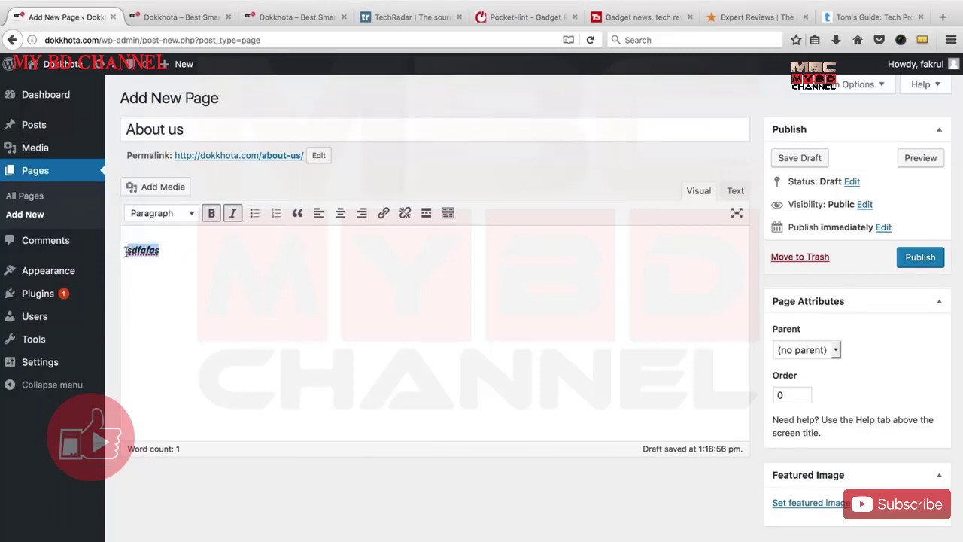
click(385, 214)
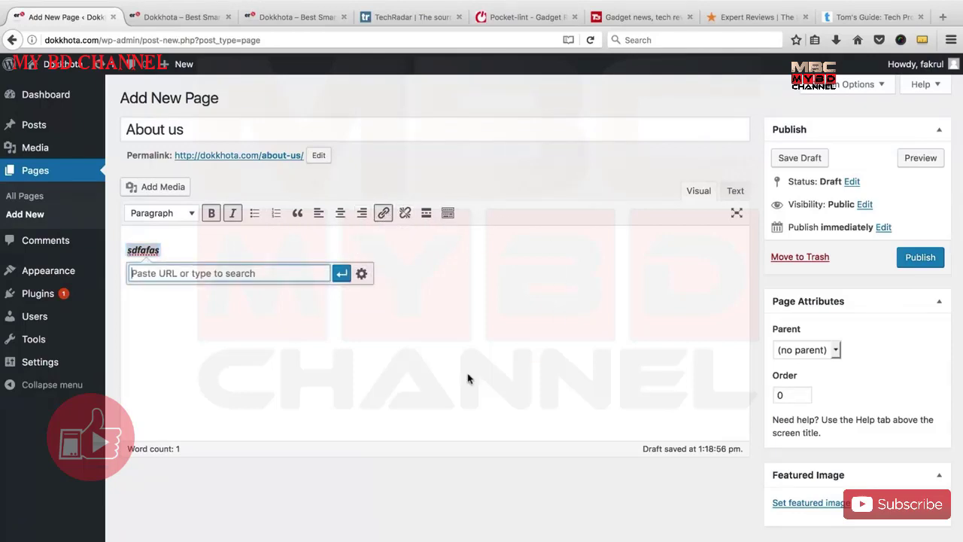
key(Escape)
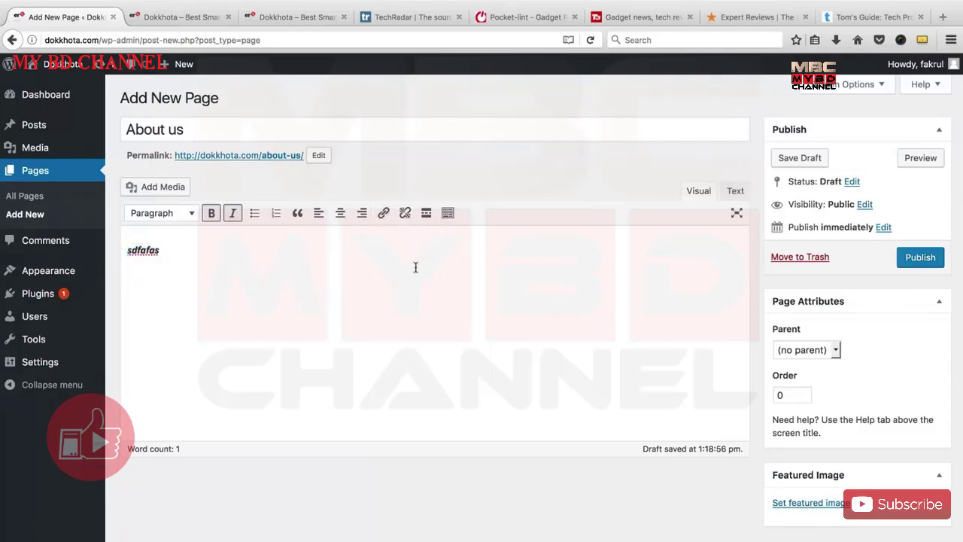
key(BackSpace)
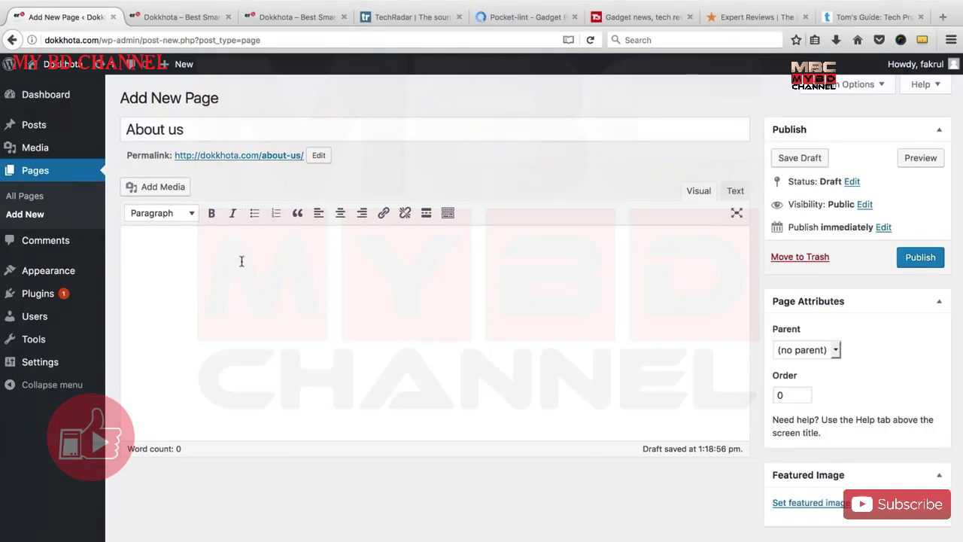
click(182, 17)
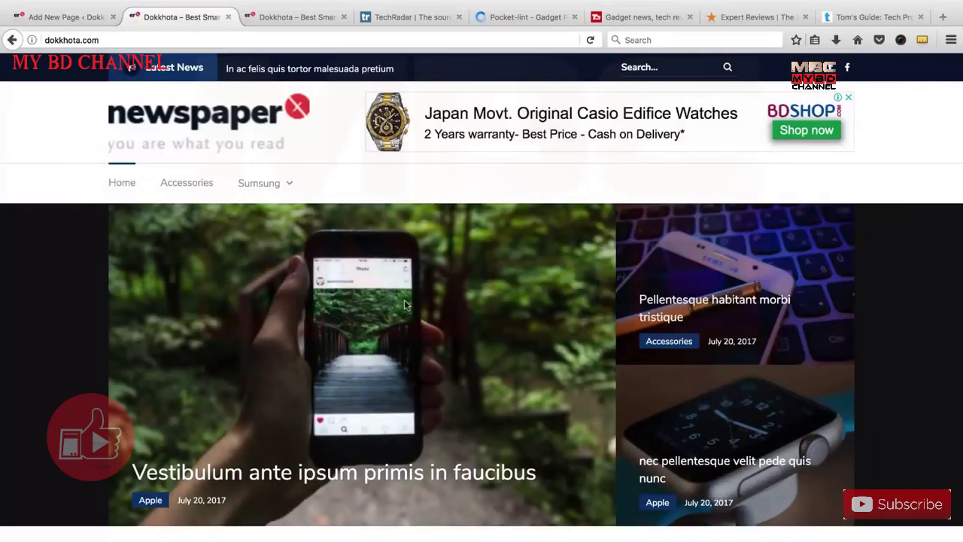
scroll(404, 305, down, 4)
scroll(415, 281, up, 4)
scroll(452, 324, down, 5)
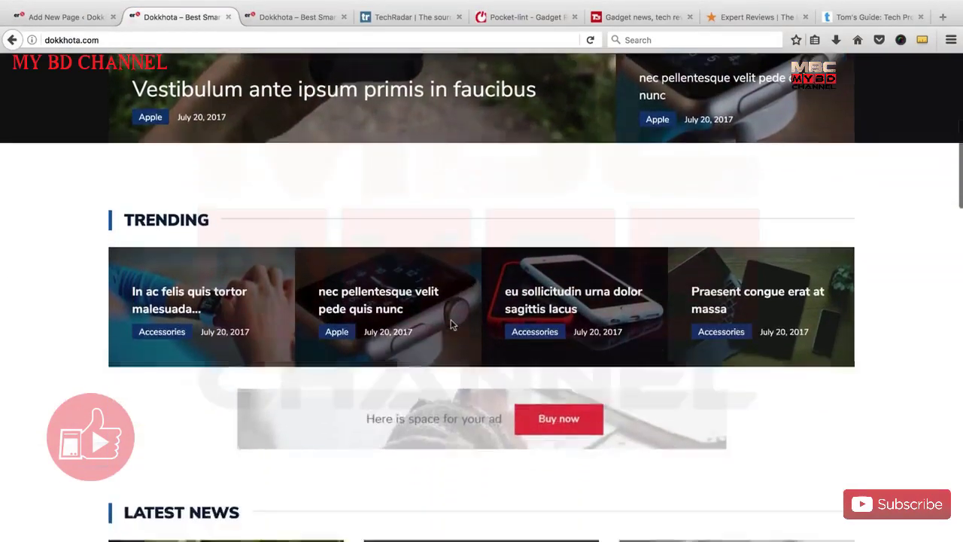
scroll(451, 325, down, 3)
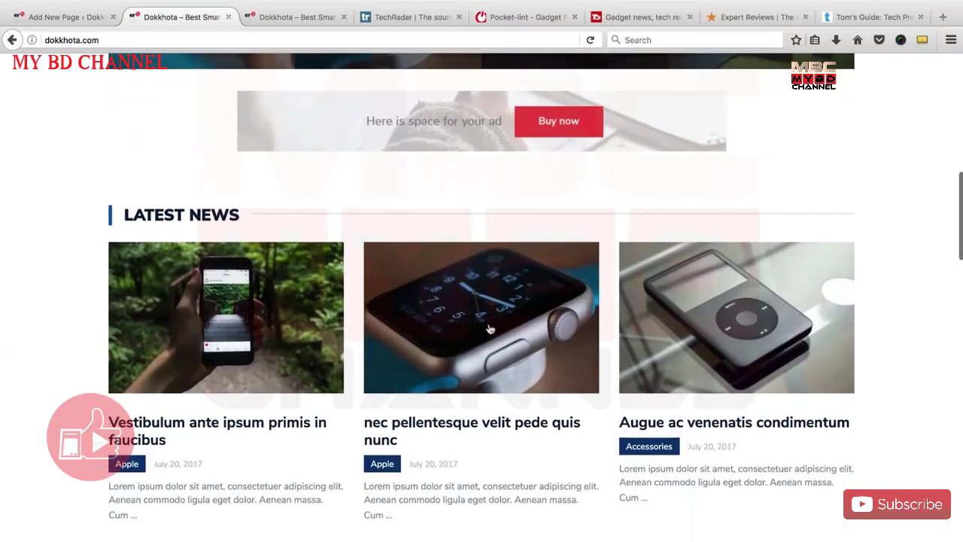
scroll(490, 326, down, 3)
scroll(491, 326, down, 4)
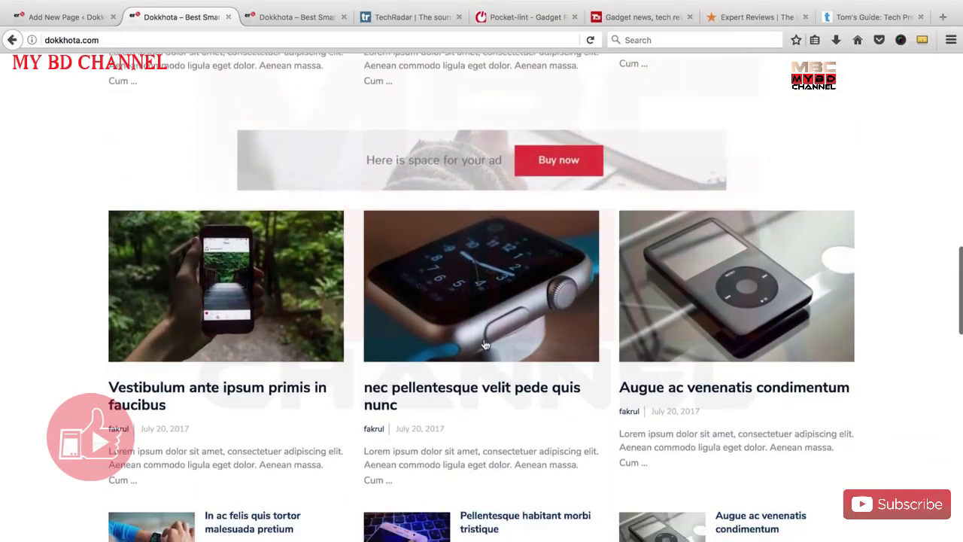
scroll(459, 311, up, 15)
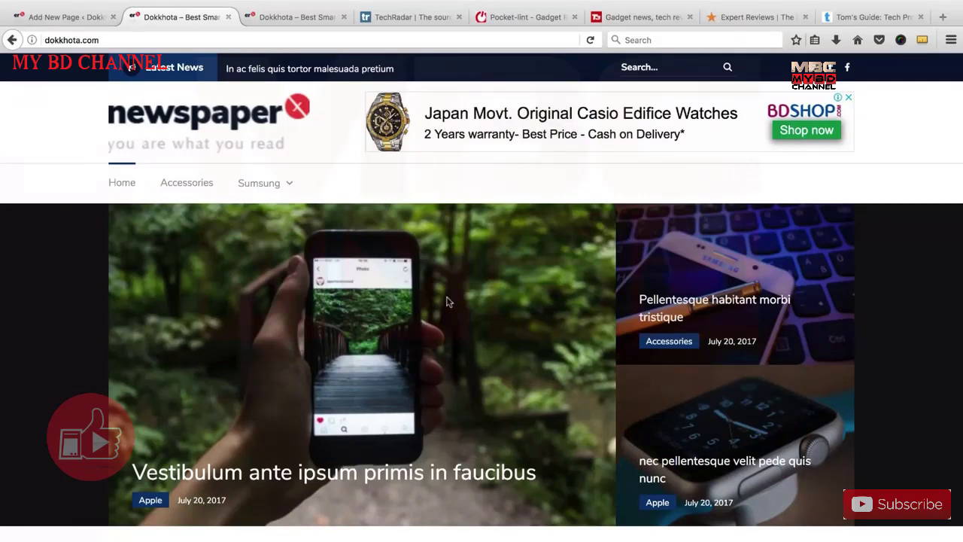
scroll(405, 359, down, 4)
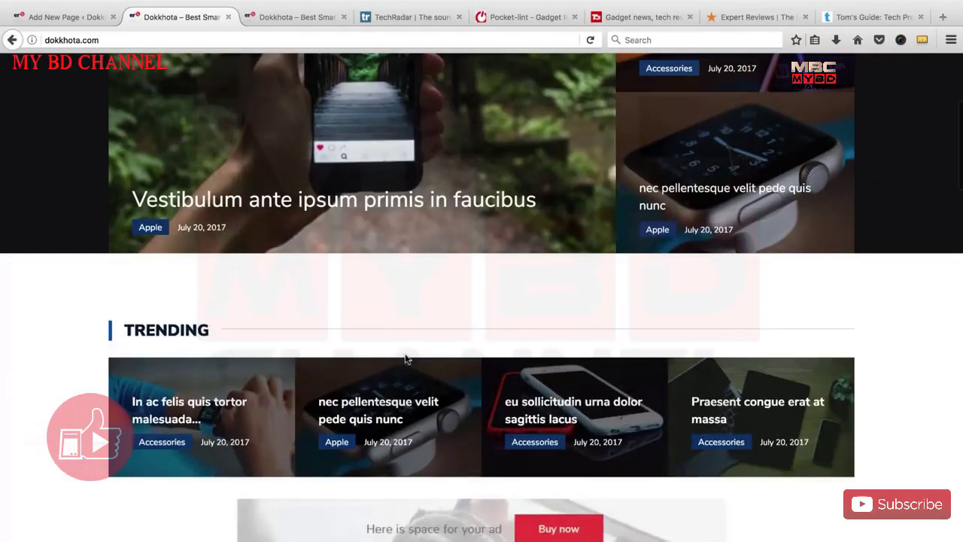
scroll(405, 359, down, 3)
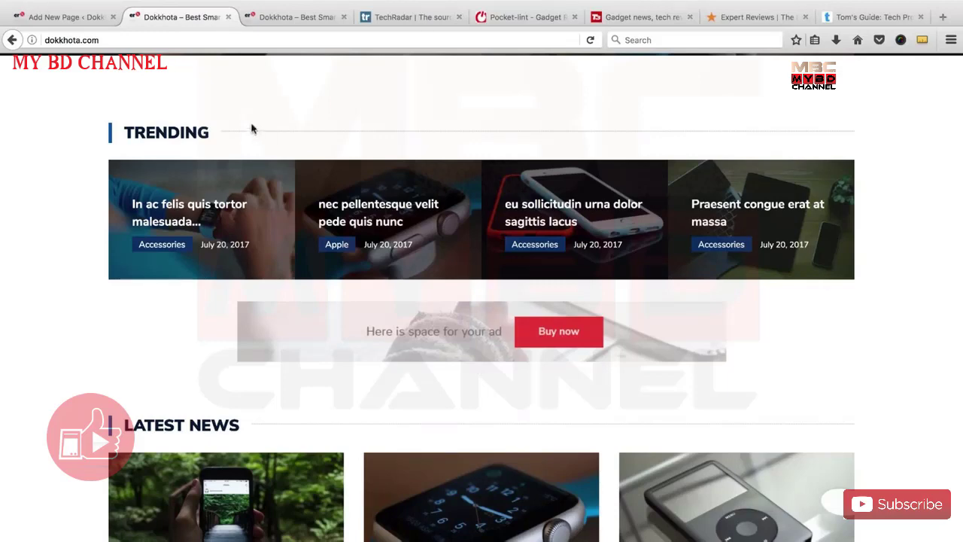
click(64, 17)
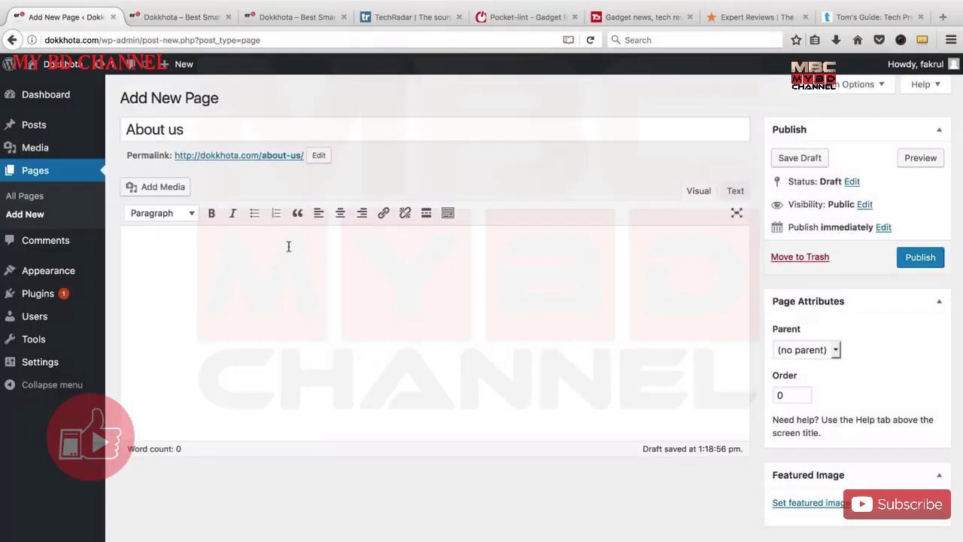
Paste the prepared four-paragraph dokkhota.com introduction into the About us page body.
click(369, 318)
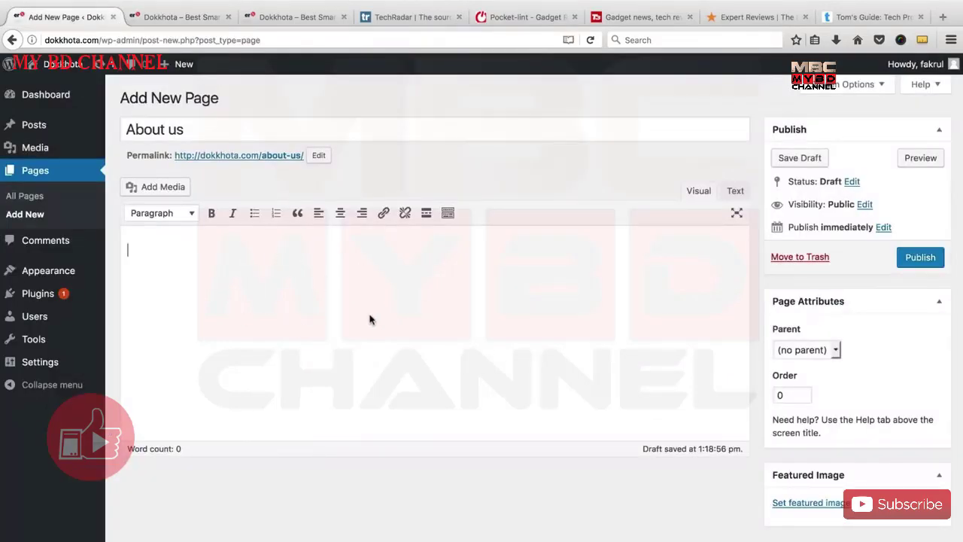
right_click(329, 271)
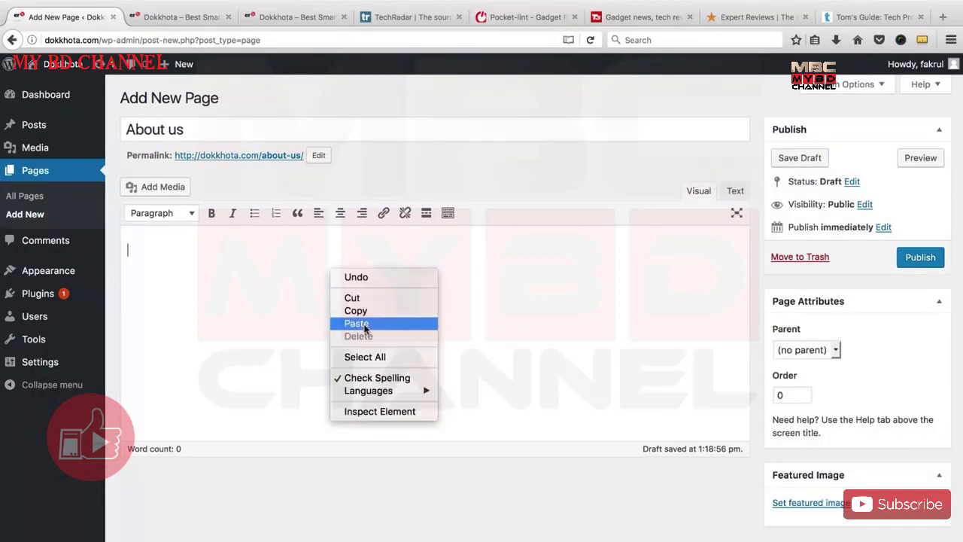
click(363, 325)
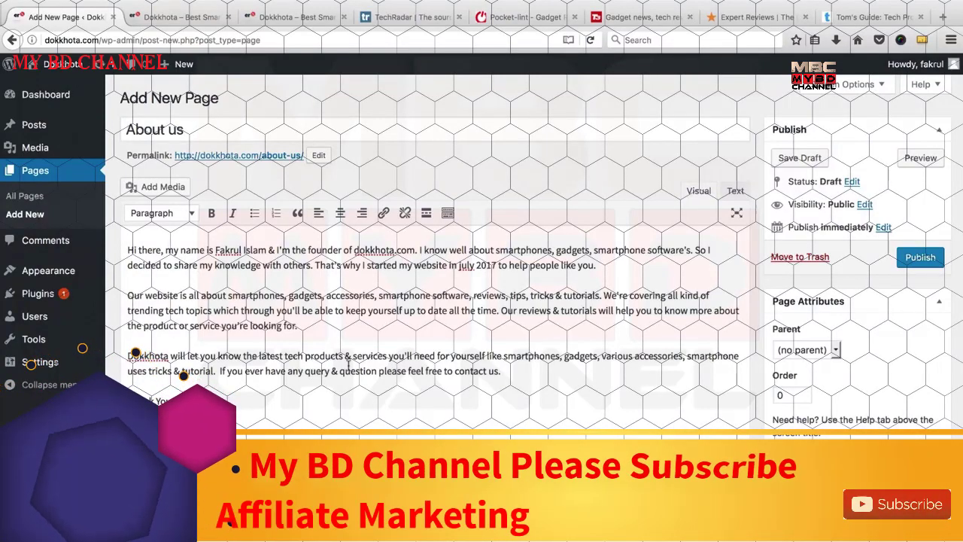
drag(501, 373, 455, 371)
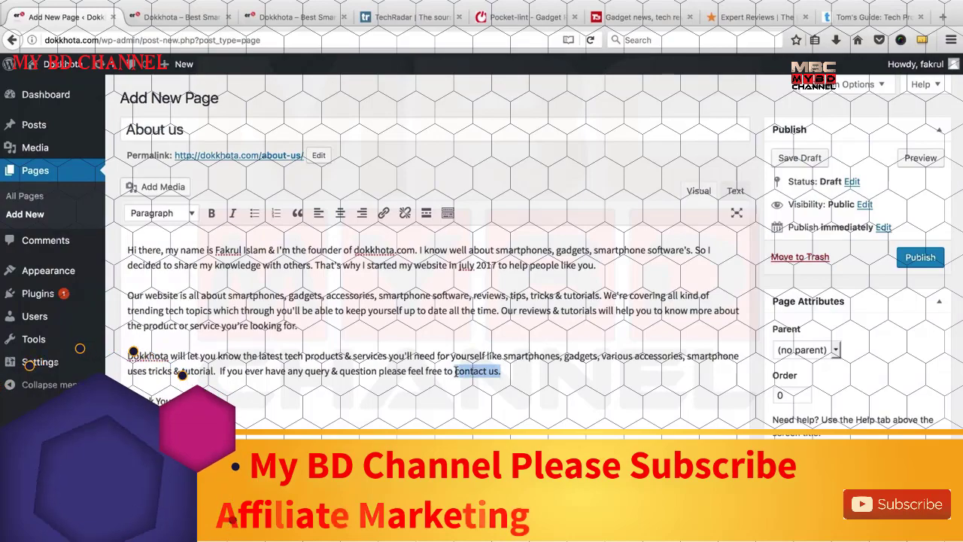
click(180, 16)
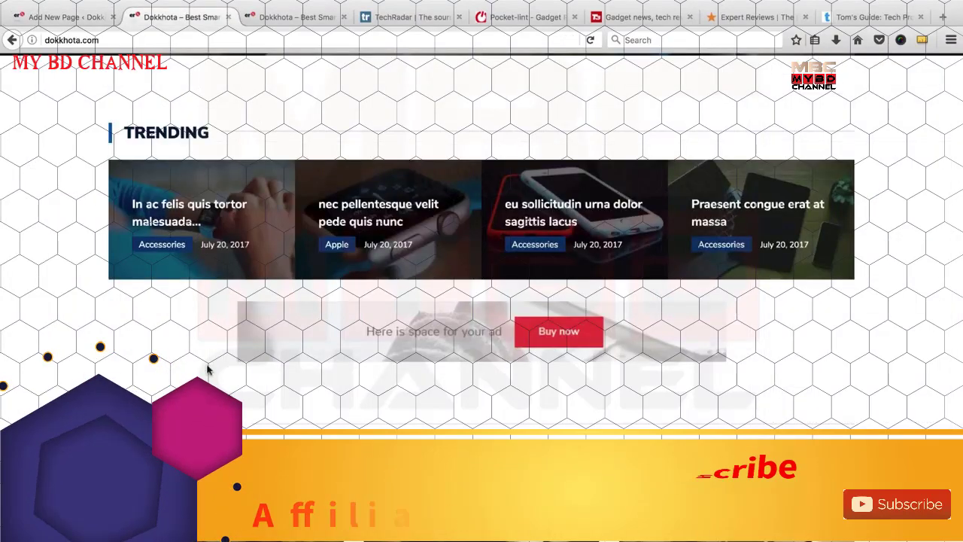
Scroll through the dokkhota.com homepage, then return to the About us draft editor.
scroll(398, 214, up, 10)
scroll(399, 218, down, 12)
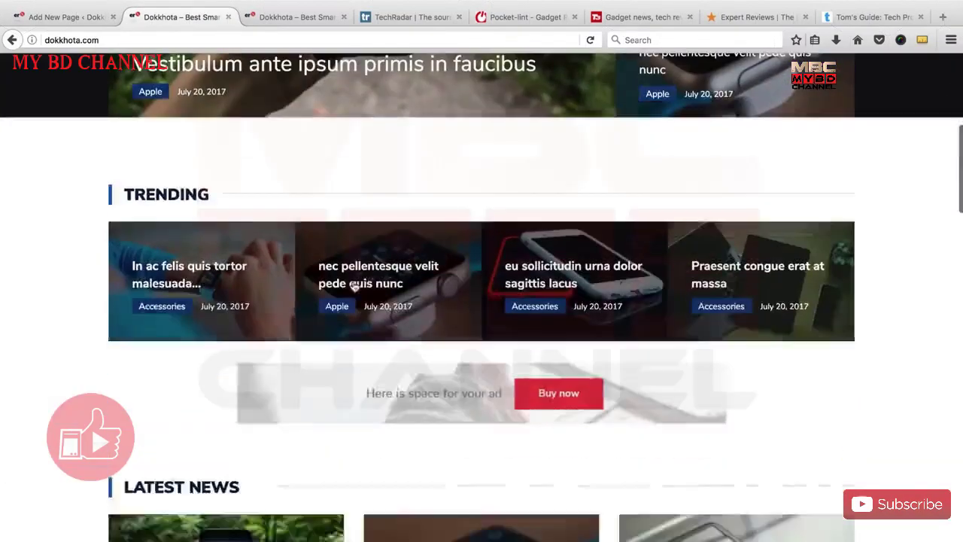
scroll(413, 331, up, 4)
scroll(412, 331, up, 10)
scroll(412, 327, down, 3)
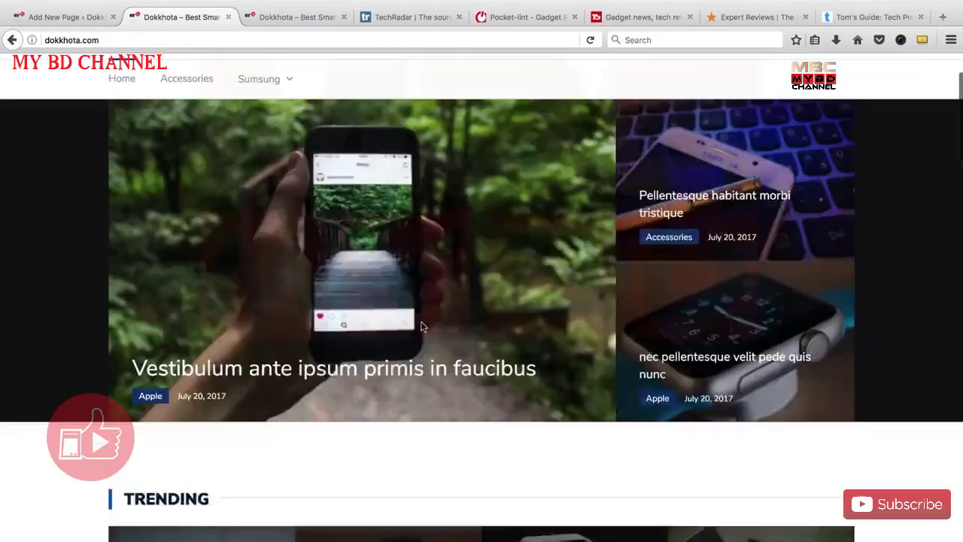
scroll(412, 301, up, 3)
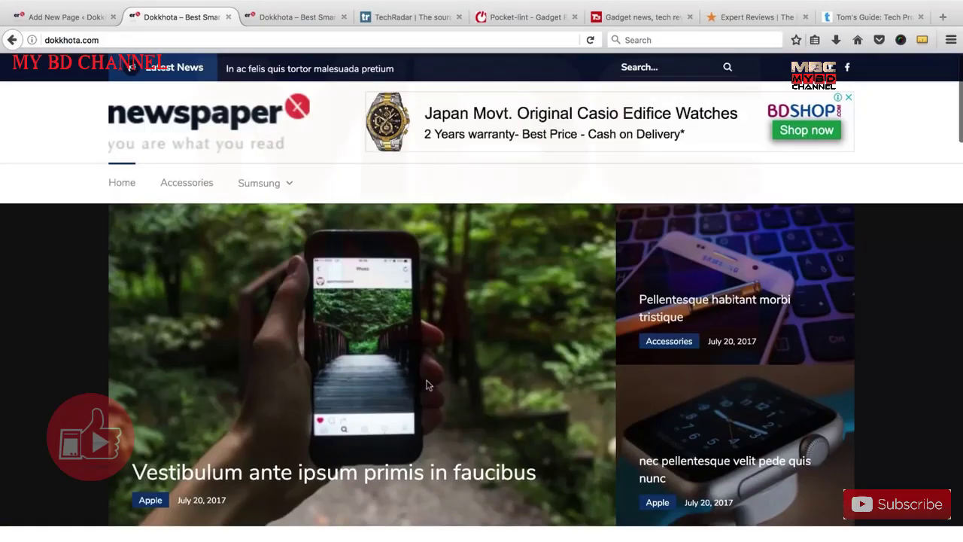
scroll(392, 369, down, 5)
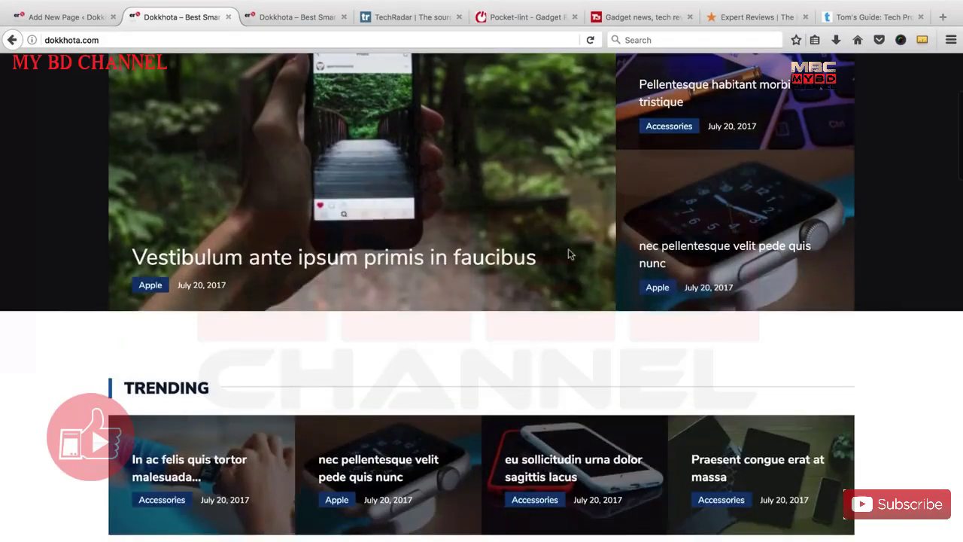
scroll(474, 370, down, 8)
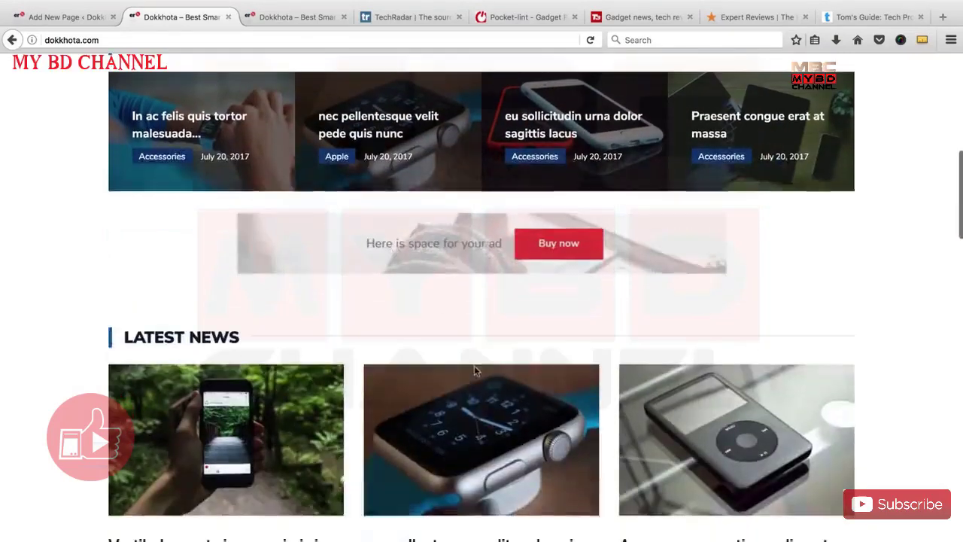
scroll(446, 344, up, 13)
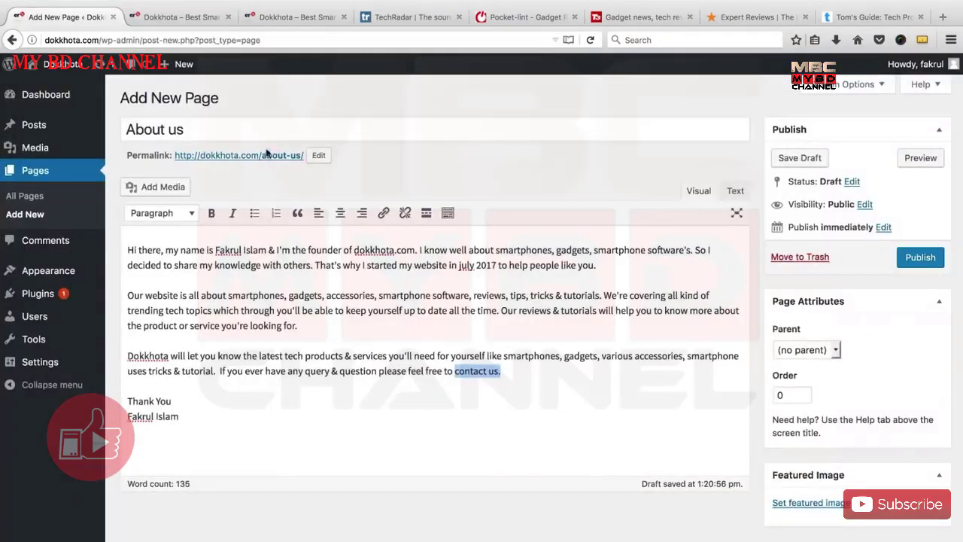
click(66, 17)
Review the About us introduction paragraphs and publish the page.
click(310, 325)
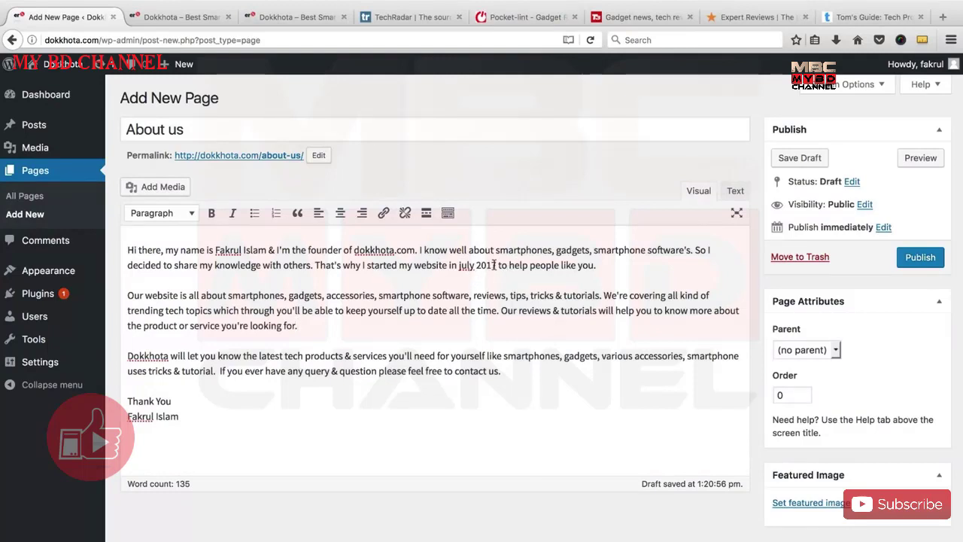
drag(495, 265, 449, 265)
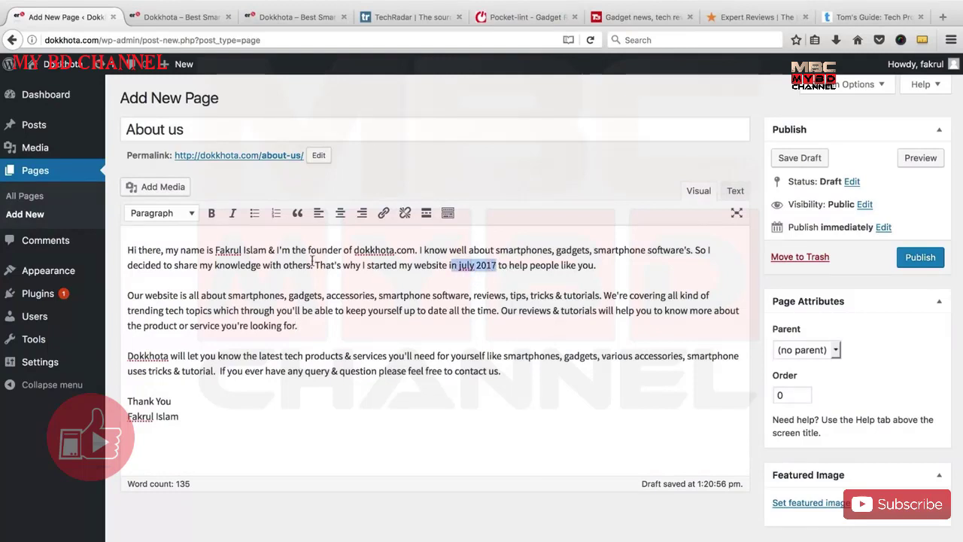
click(303, 300)
click(345, 296)
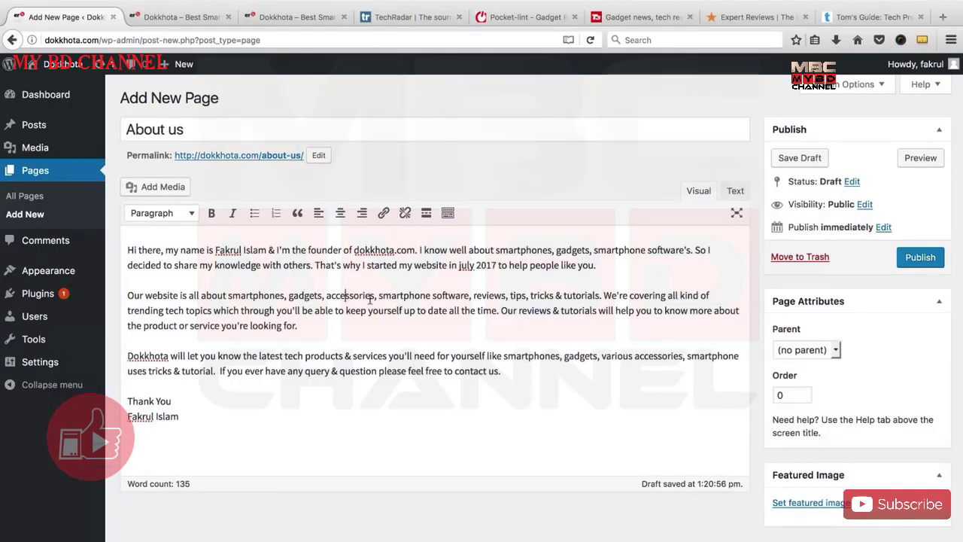
click(494, 298)
drag(307, 328, 138, 299)
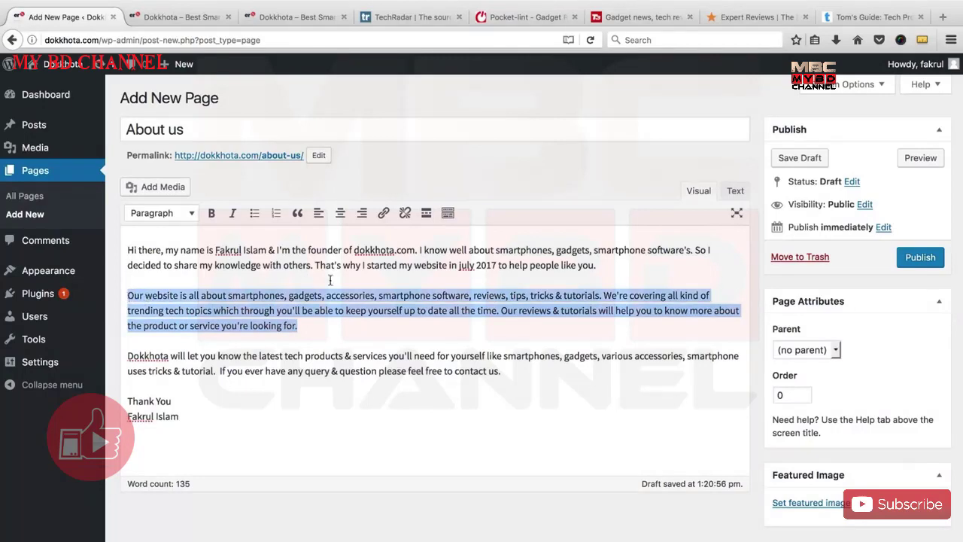
click(347, 322)
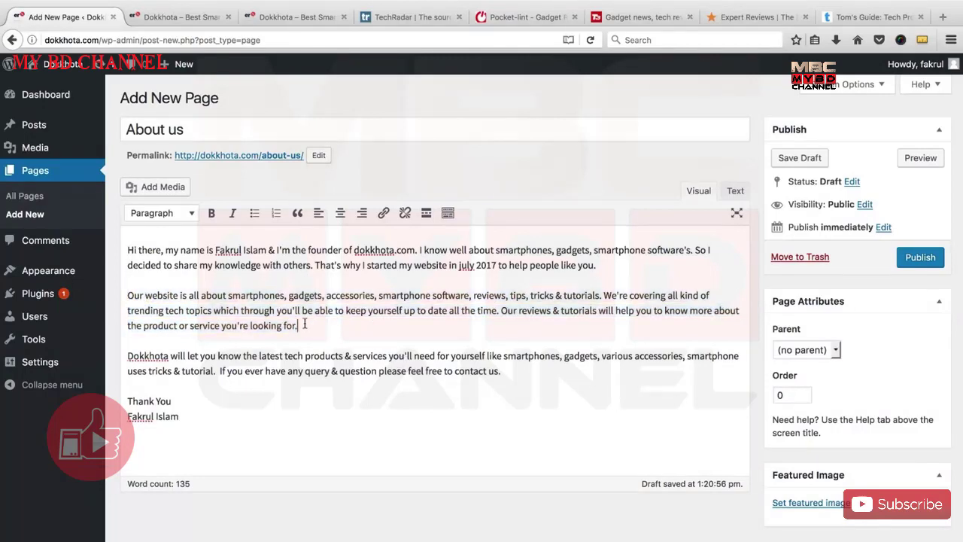
drag(305, 323, 120, 291)
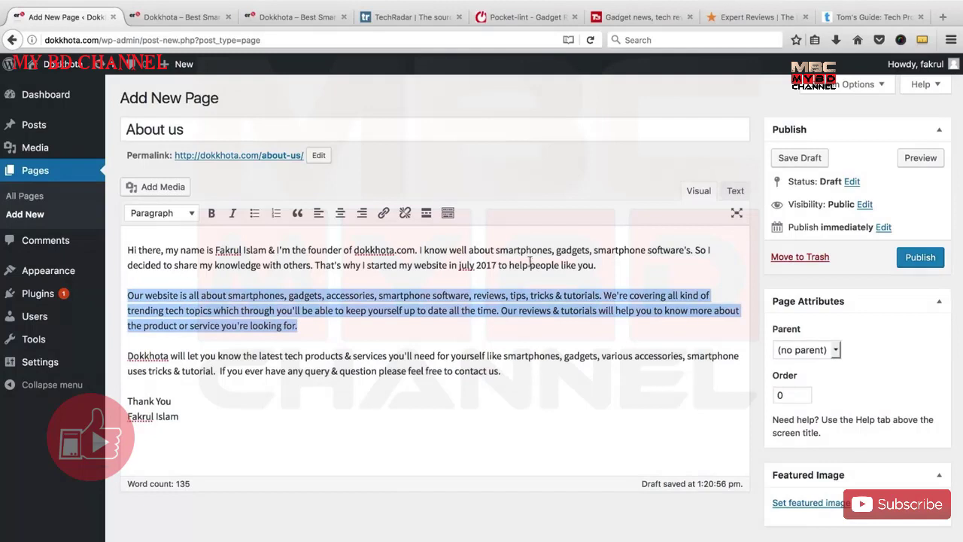
click(599, 267)
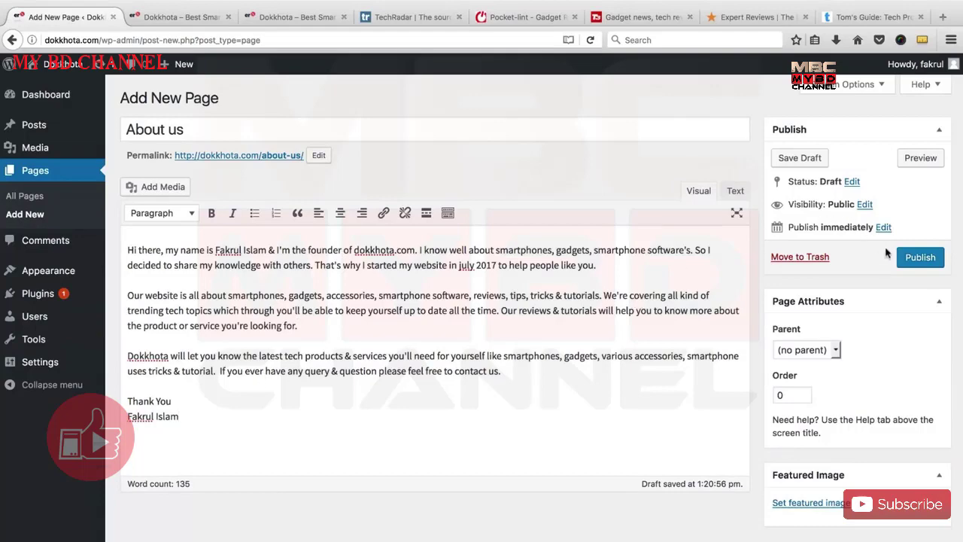
click(920, 257)
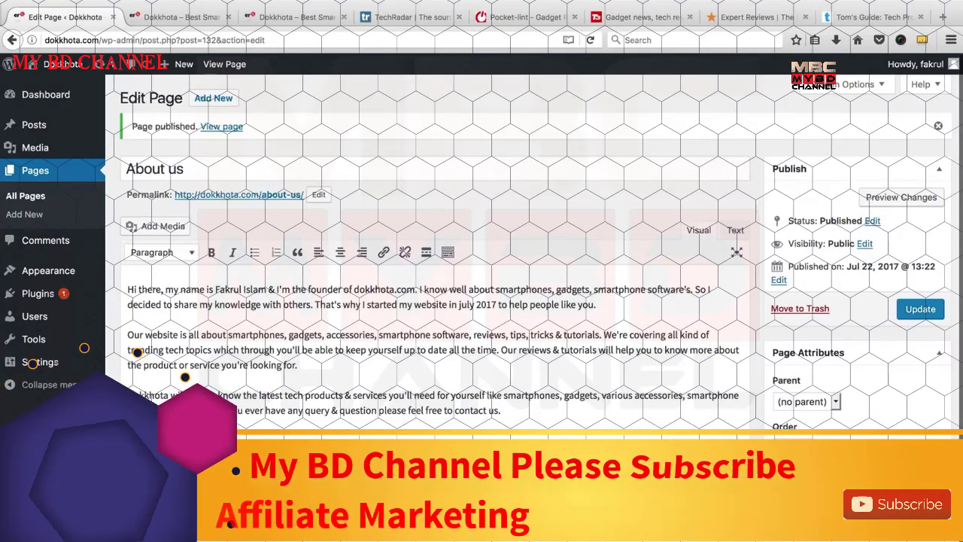
Open dokkhota.com/about-us/ from the permalink in a new tab and scroll through it.
right_click(241, 197)
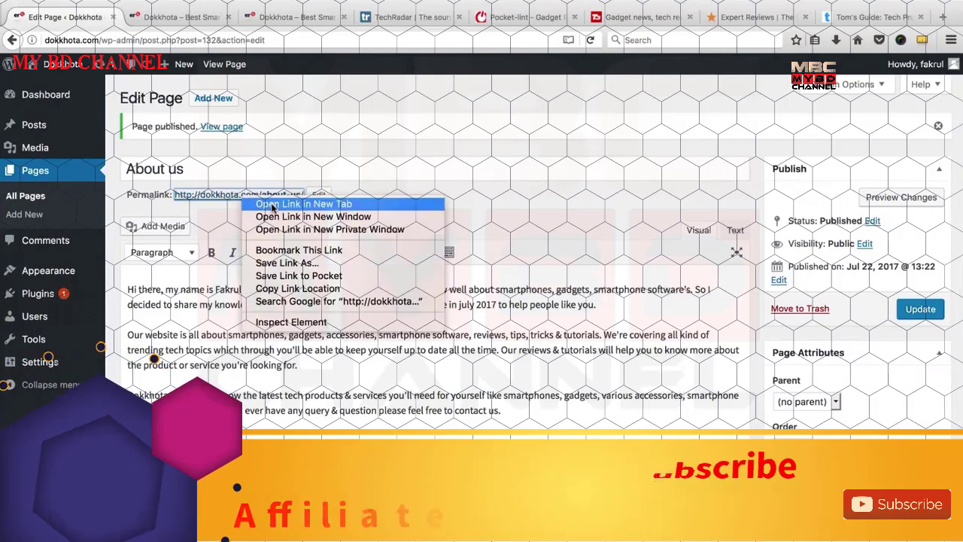
click(272, 204)
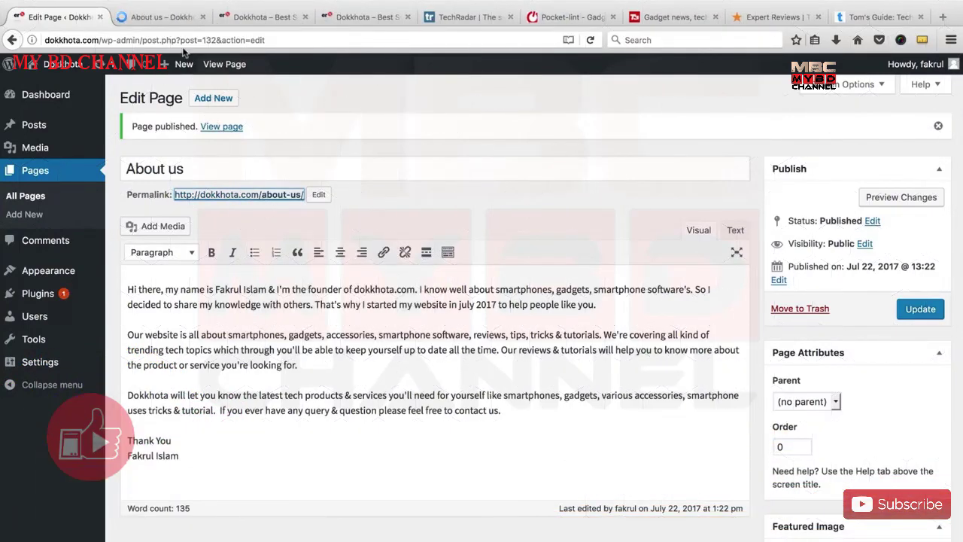
click(161, 16)
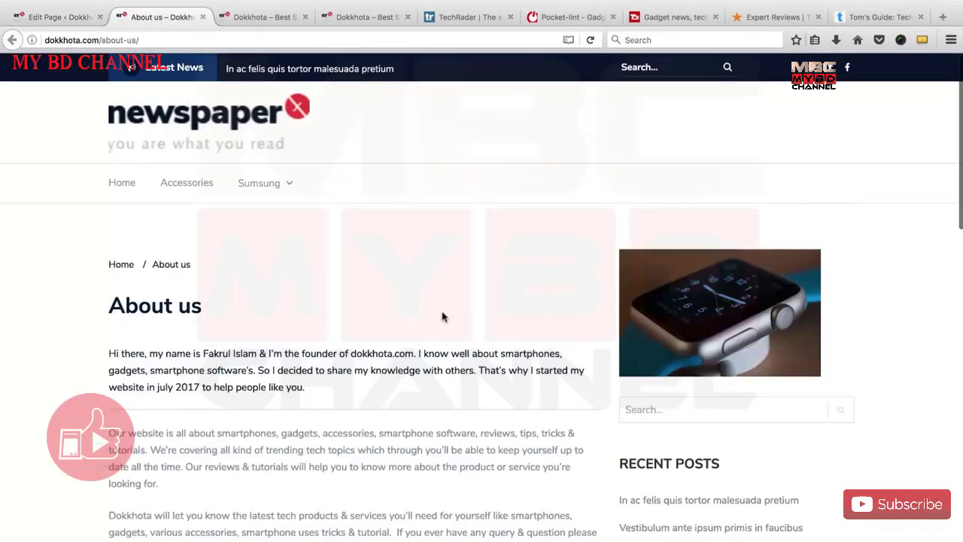
scroll(442, 317, down, 15)
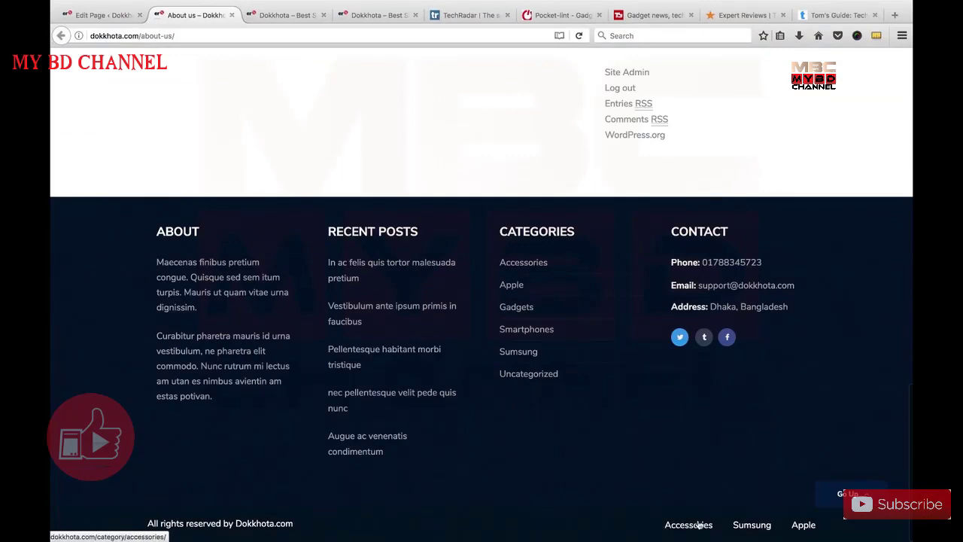
scroll(466, 308, up, 15)
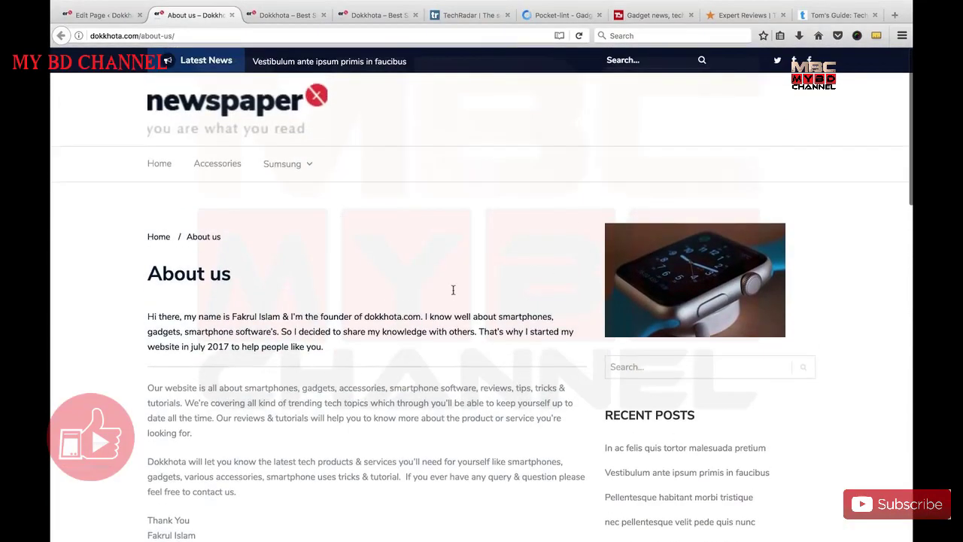
scroll(402, 277, down, 2)
scroll(399, 275, up, 1)
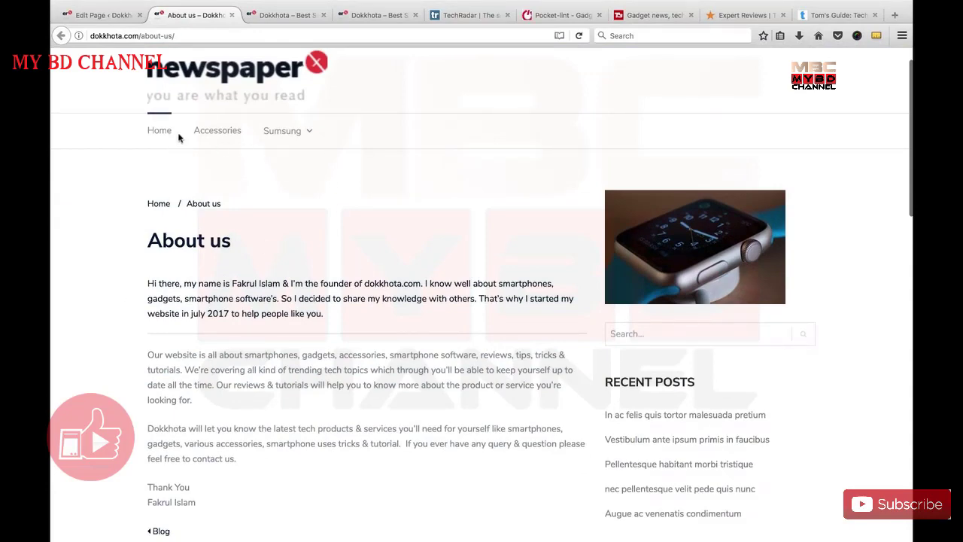
scroll(469, 314, down, 15)
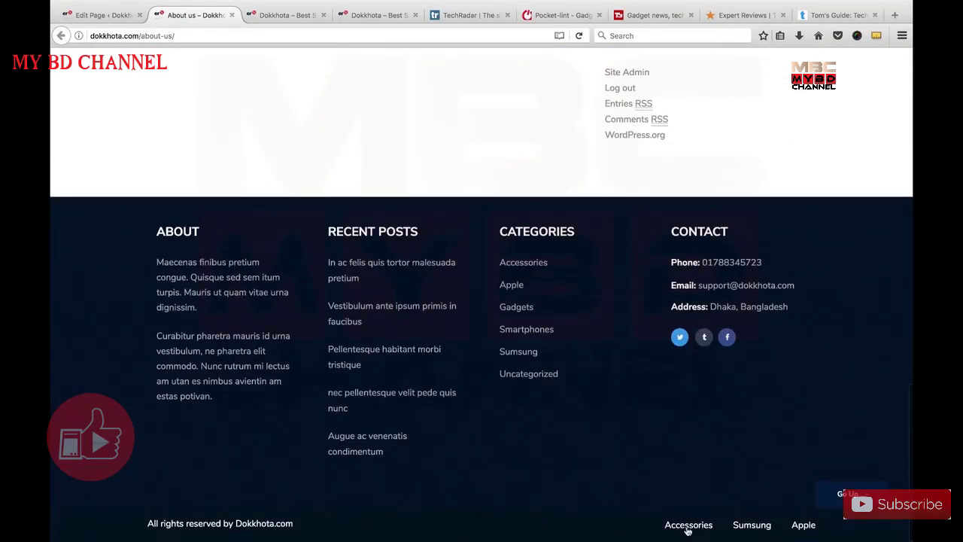
scroll(441, 380, up, 15)
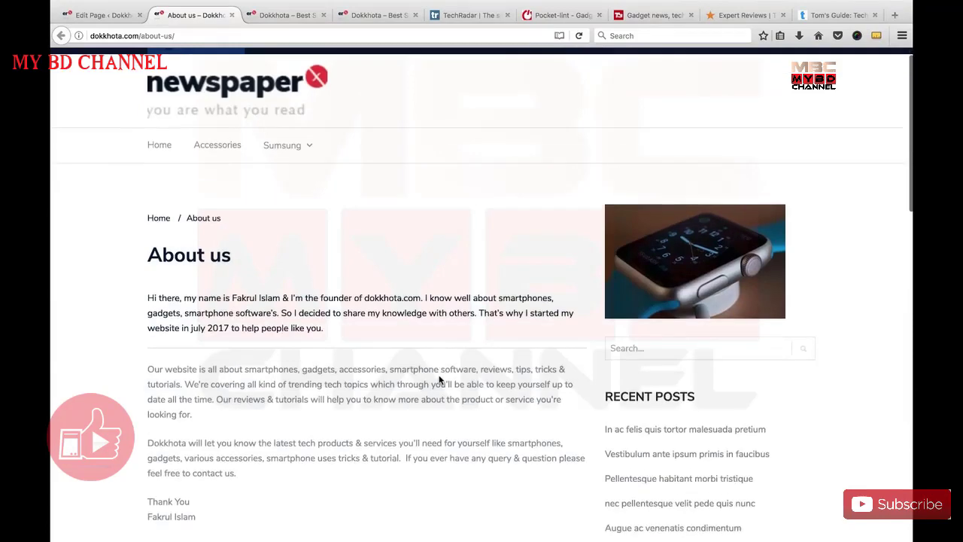
scroll(440, 380, down, 3)
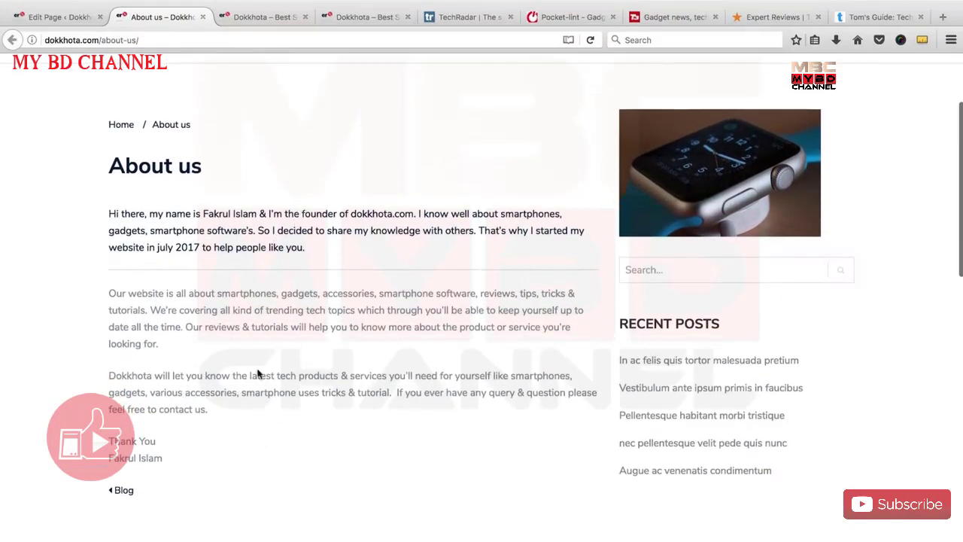
scroll(258, 374, up, 5)
Set the app-icons Media Library photo as the About us featured image and update the page.
click(56, 16)
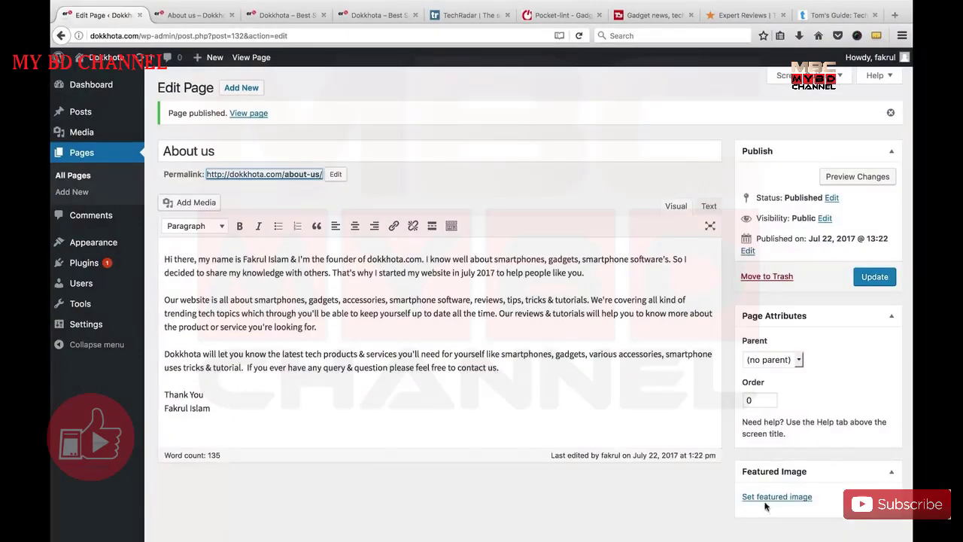
click(768, 498)
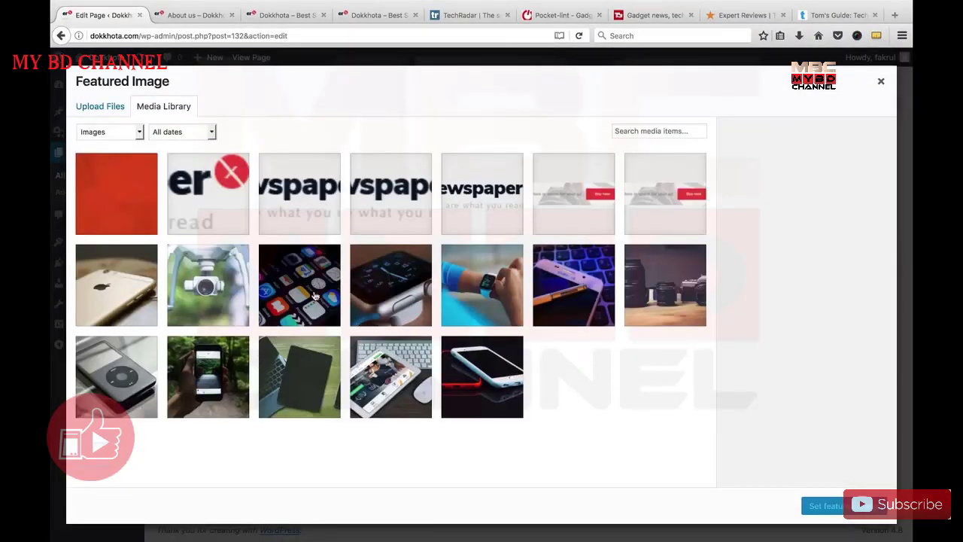
click(314, 296)
click(827, 505)
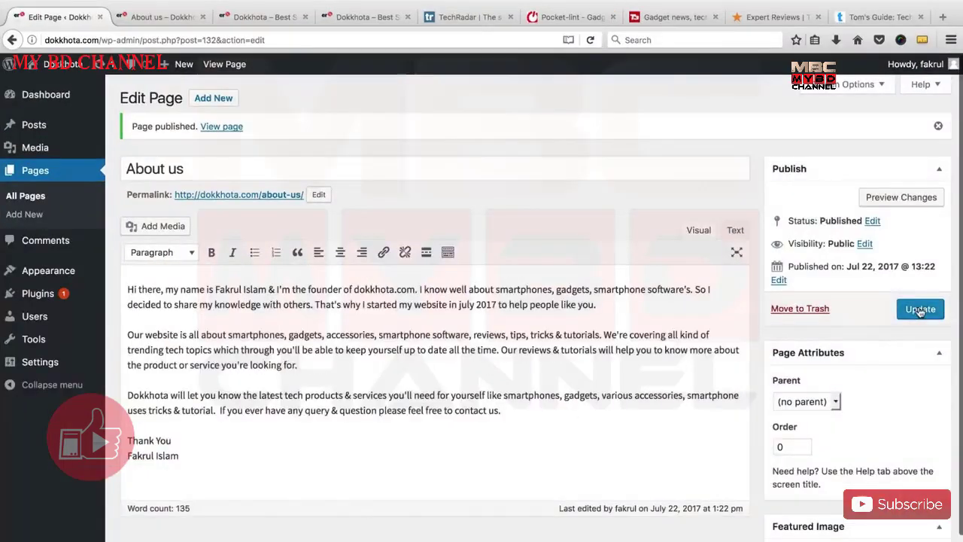
click(874, 276)
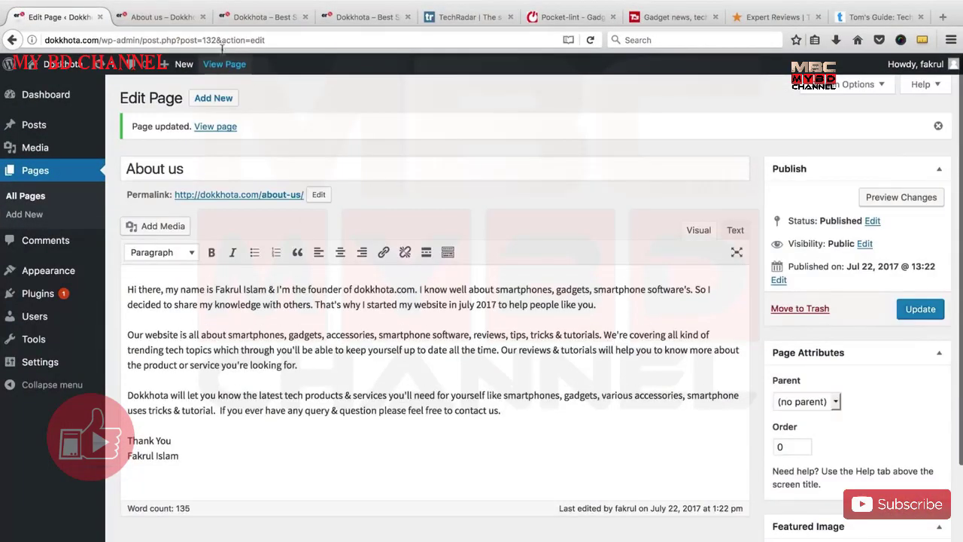
Reload the live About us page to see the app-icons featured image and scroll through it.
click(165, 16)
right_click(172, 18)
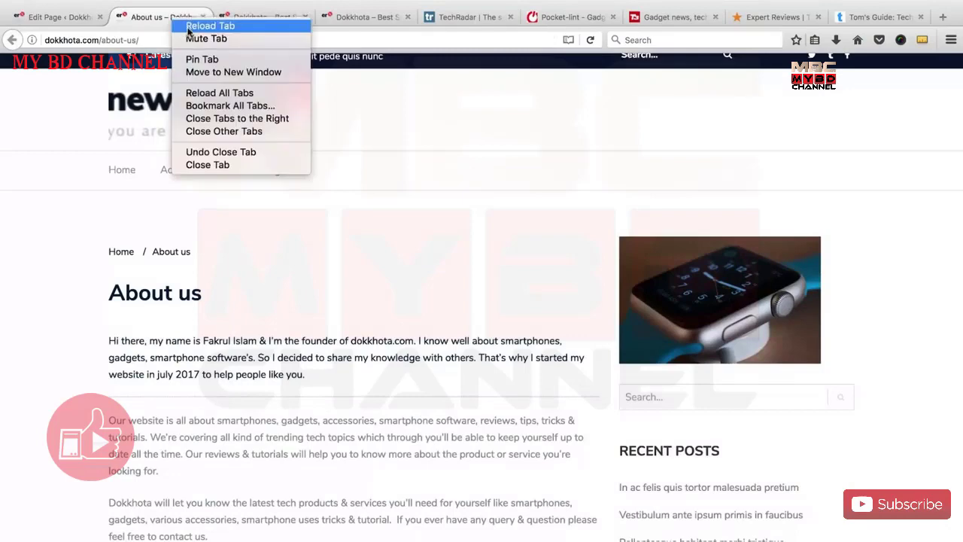
click(204, 27)
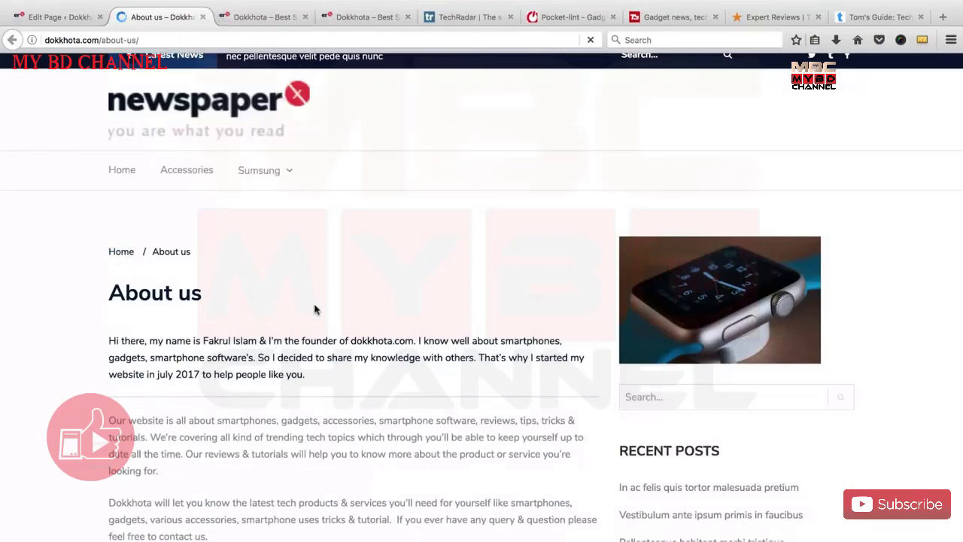
scroll(322, 333, down, 5)
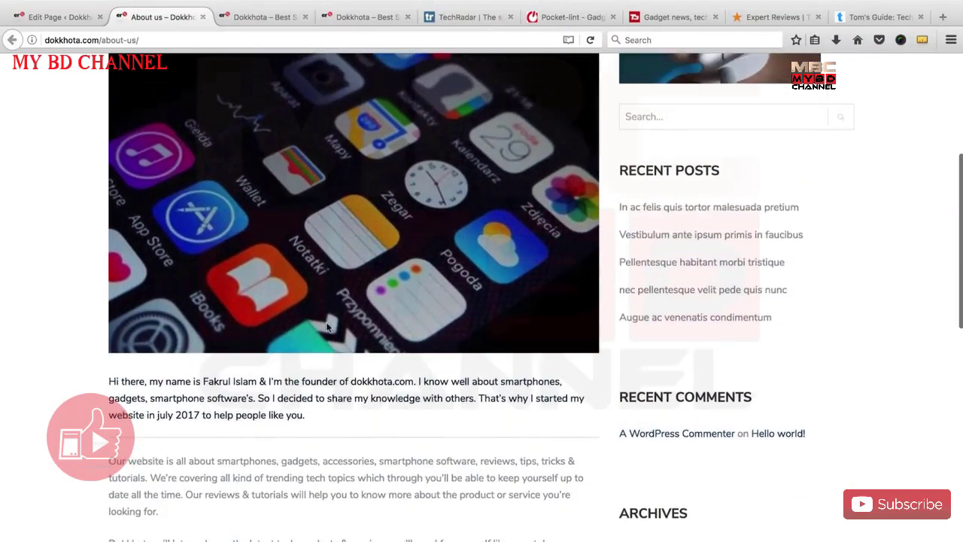
scroll(281, 225, up, 3)
scroll(312, 322, down, 3)
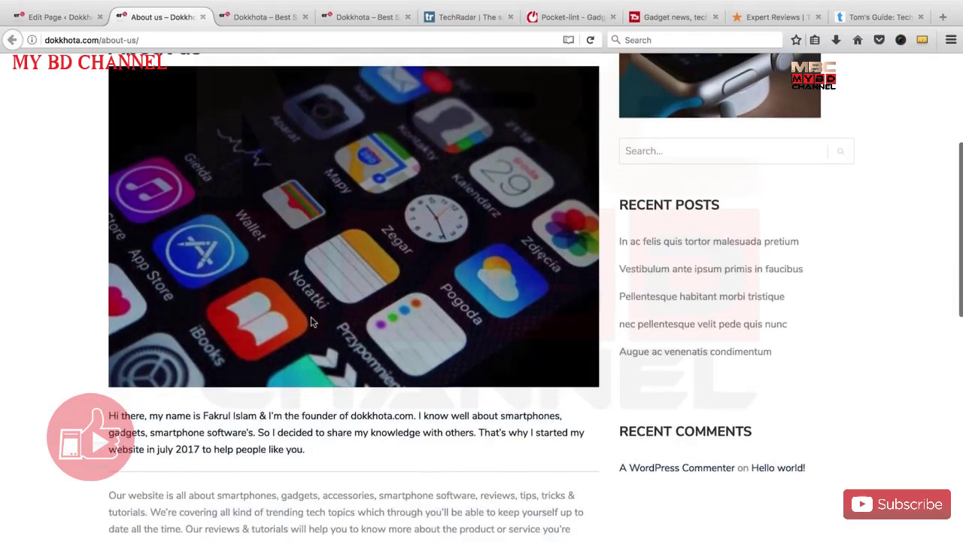
scroll(324, 316, up, 5)
scroll(326, 314, down, 6)
scroll(326, 314, down, 2)
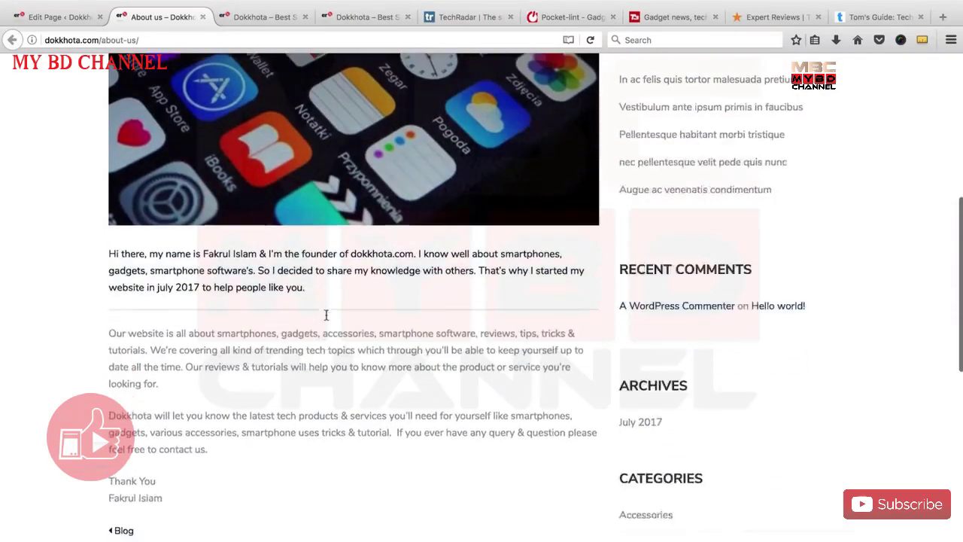
scroll(316, 323, up, 5)
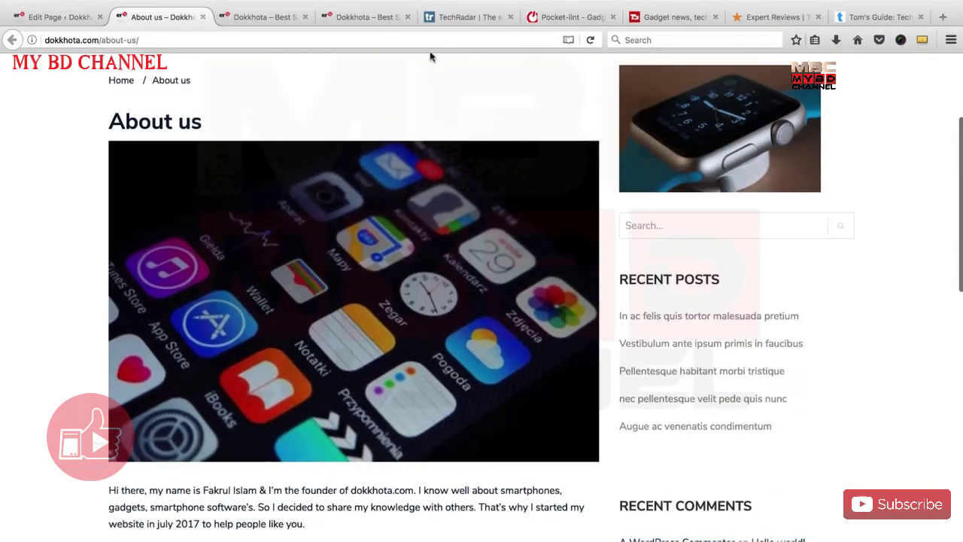
click(456, 23)
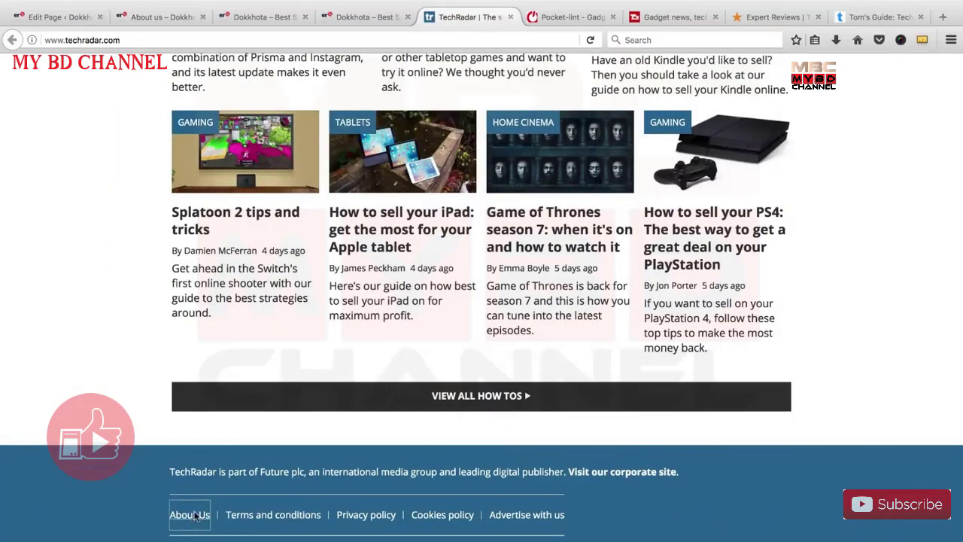
Open TechRadar's About Us page from its footer link and scroll through it.
click(189, 515)
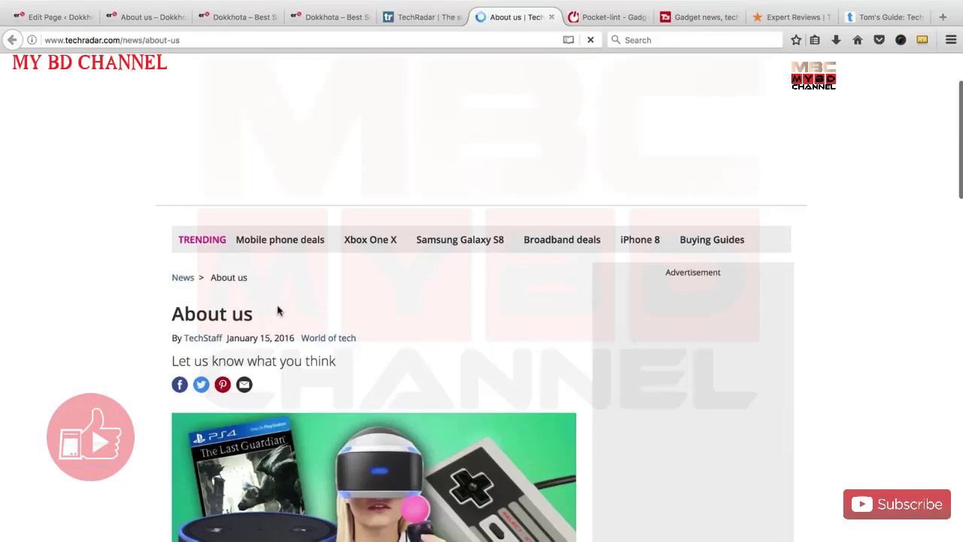
scroll(301, 314, down, 3)
scroll(338, 318, down, 2)
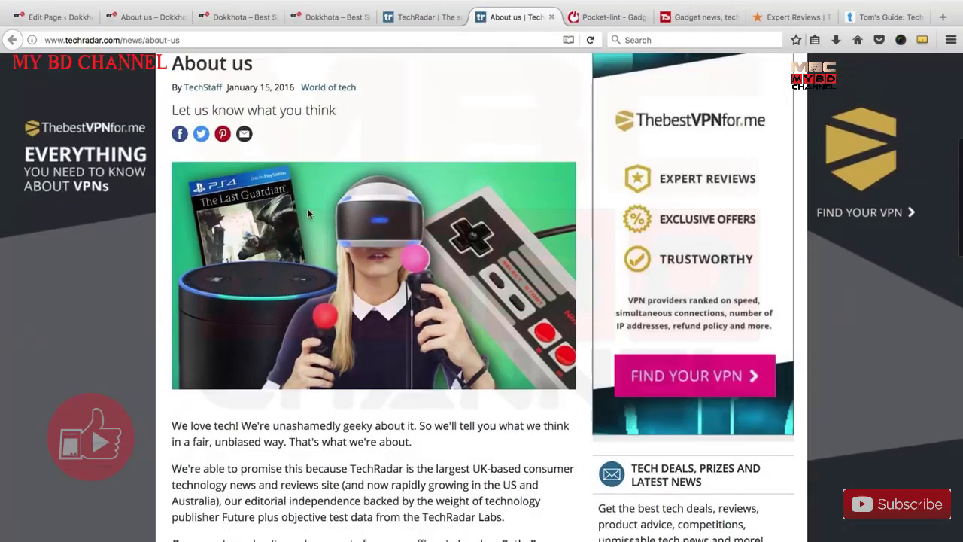
scroll(355, 377, down, 20)
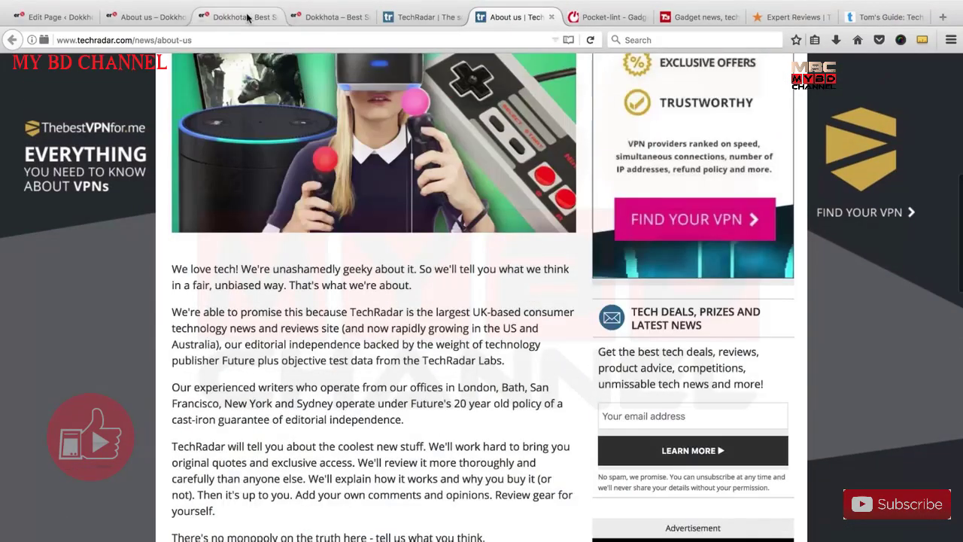
Close the two duplicate Dokkhota home page tabs.
click(242, 17)
click(312, 18)
scroll(298, 288, up, 10)
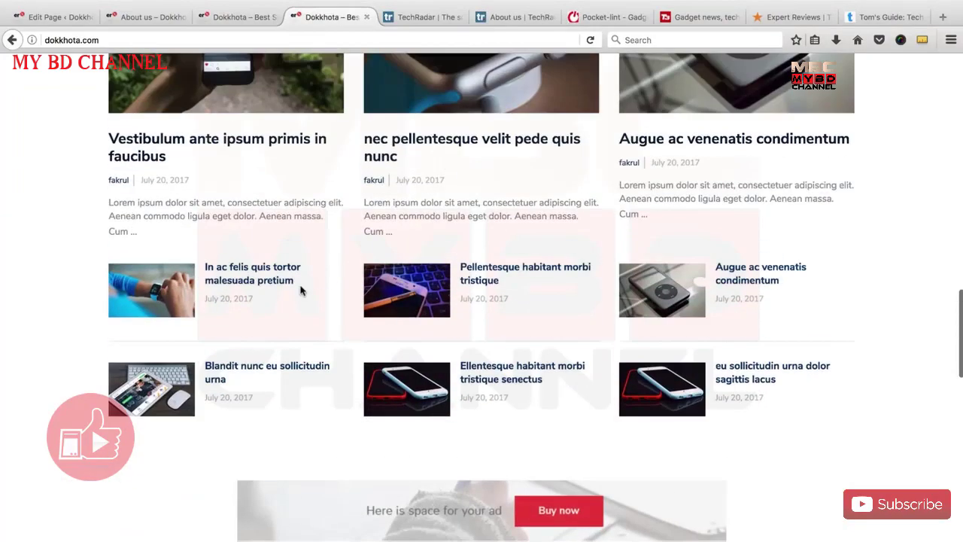
click(366, 17)
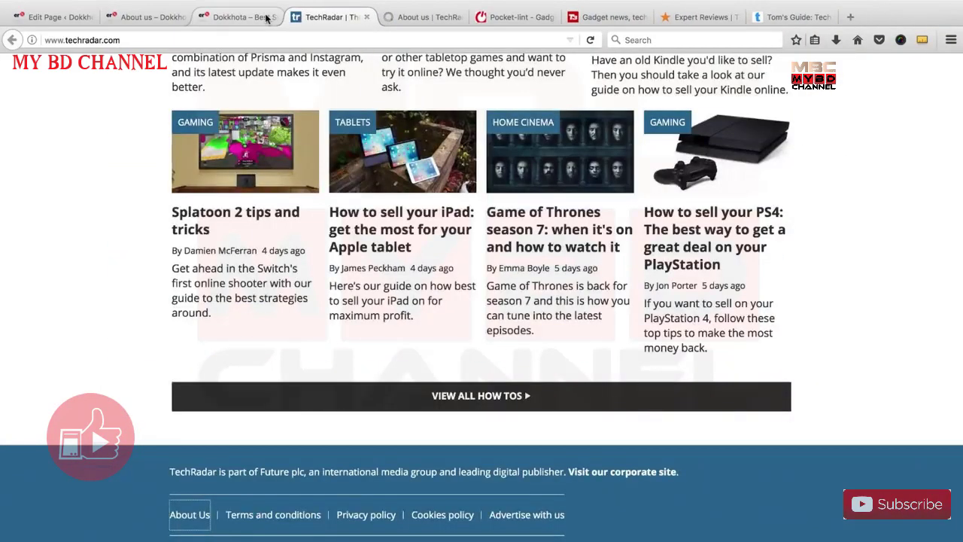
click(267, 17)
click(272, 16)
Recheck the live About us page, load the Dokkhota homepage via the logo, and return to the editor.
click(177, 16)
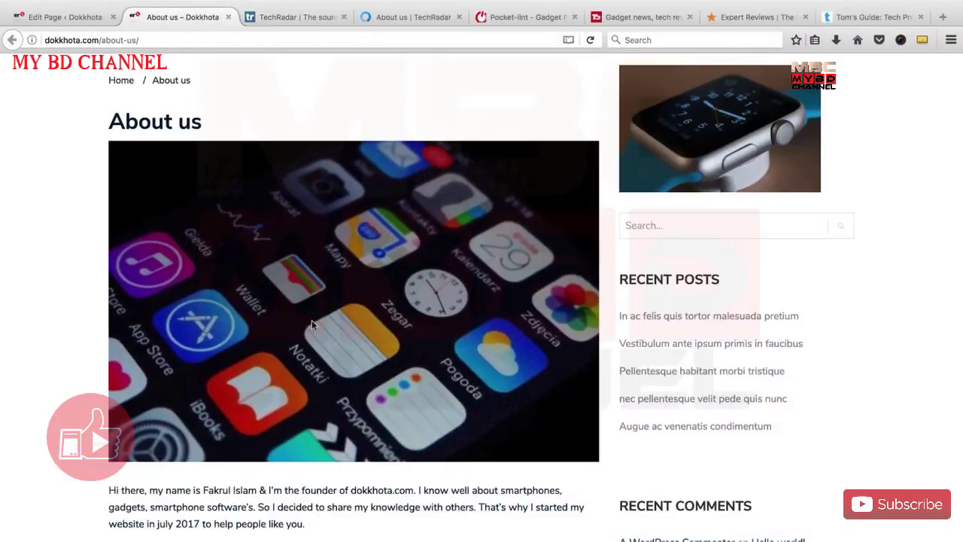
scroll(240, 307, up, 2)
scroll(241, 307, down, 6)
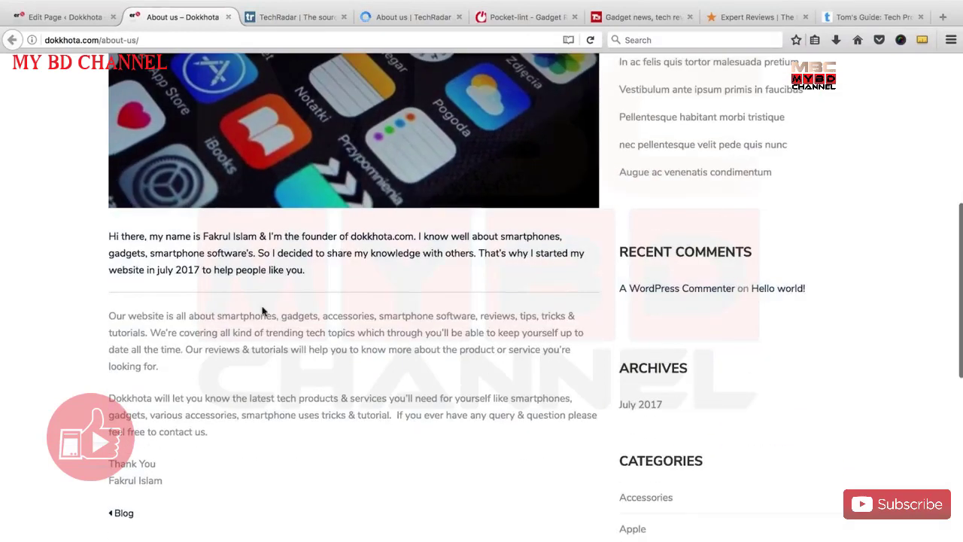
scroll(256, 300, up, 2)
scroll(238, 490, down, 3)
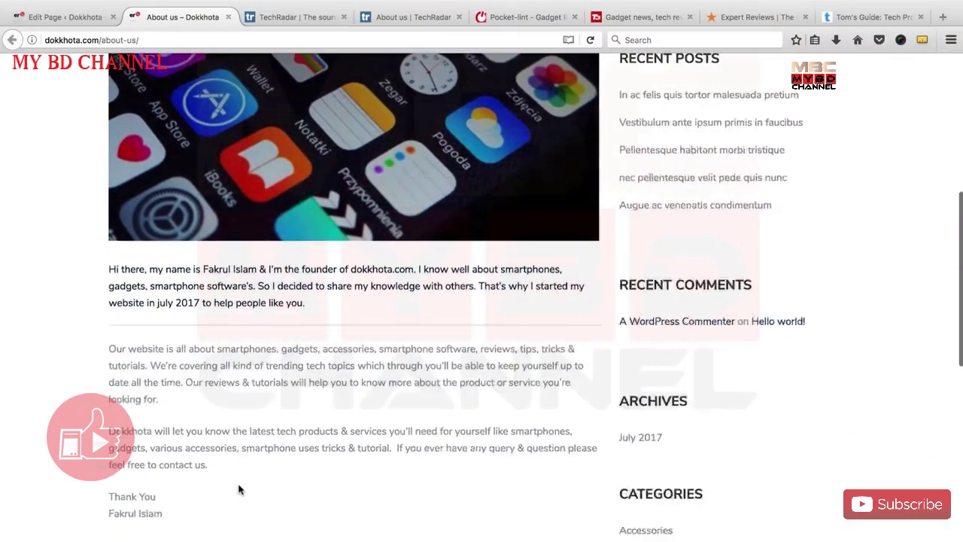
scroll(309, 462, up, 3)
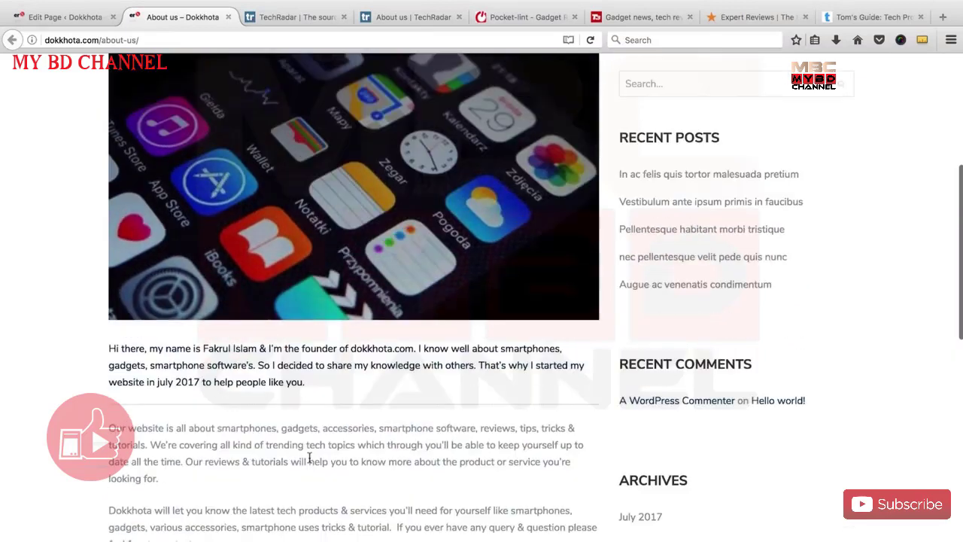
scroll(83, 319, up, 8)
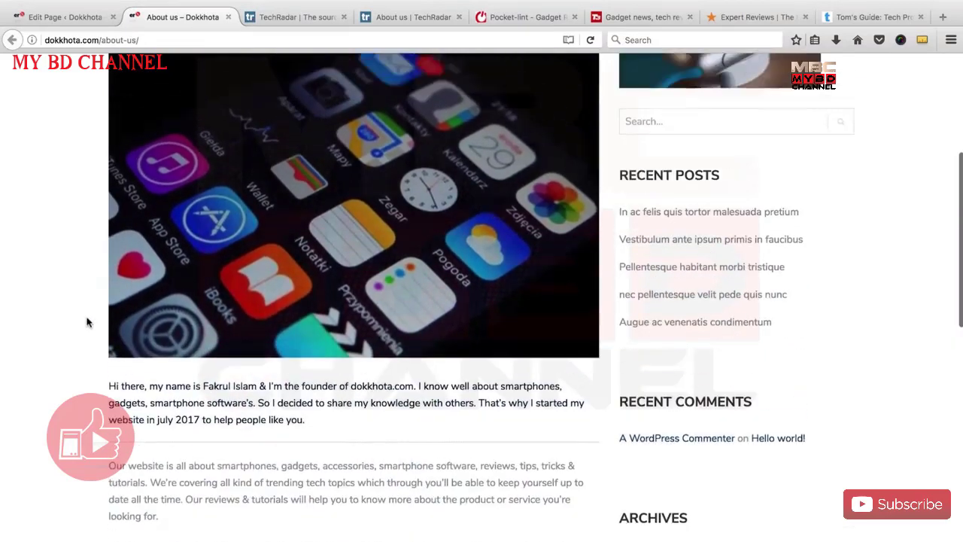
scroll(62, 322, down, 3)
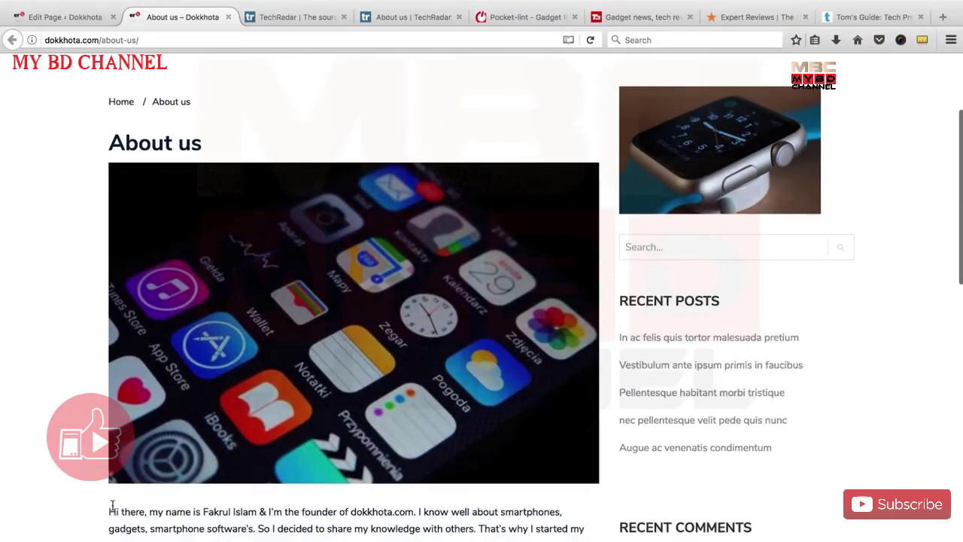
scroll(203, 474, down, 4)
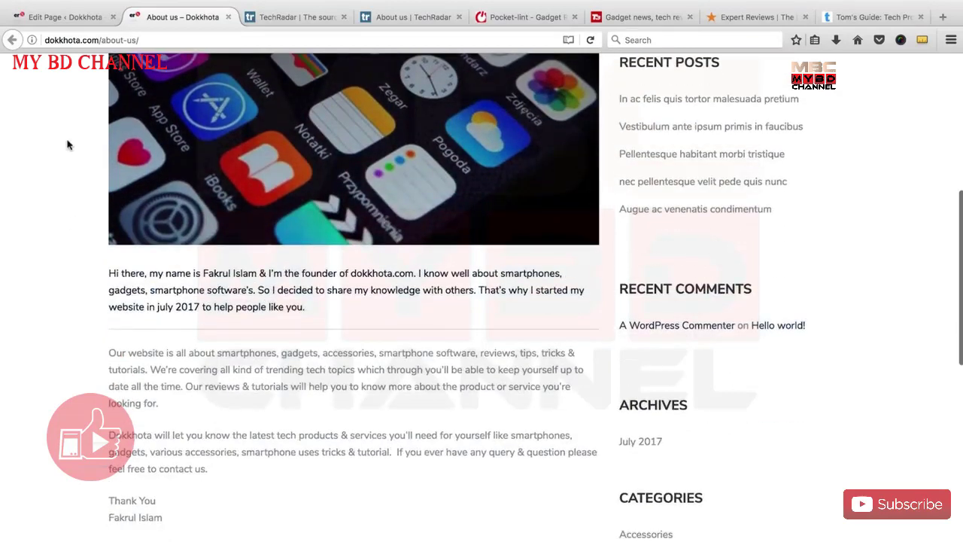
scroll(181, 355, up, 7)
scroll(252, 331, down, 4)
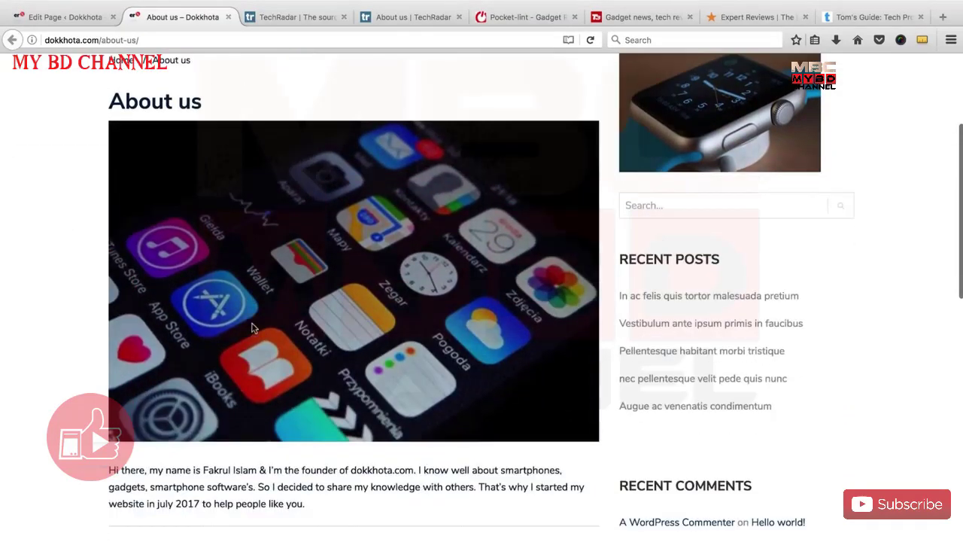
scroll(264, 464, down, 3)
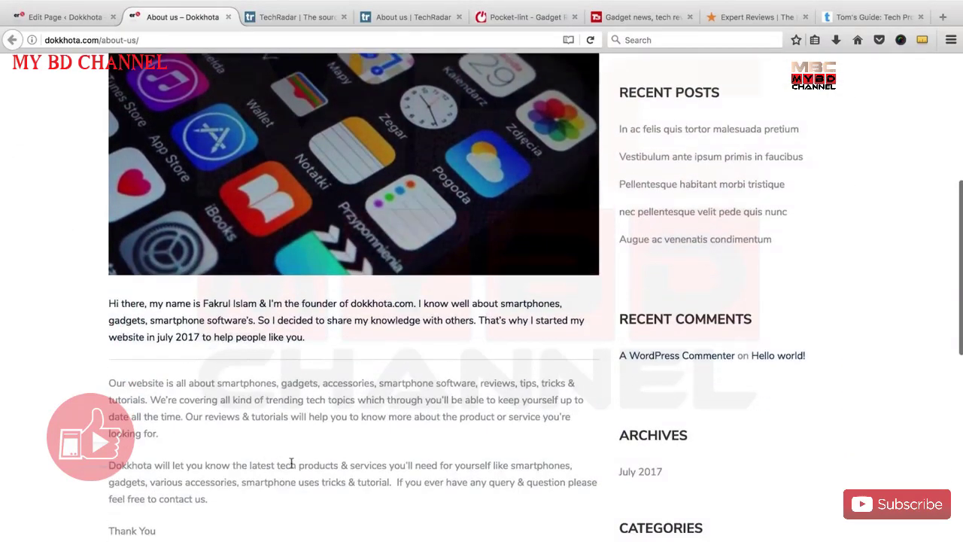
scroll(294, 462, up, 5)
scroll(233, 113, up, 2)
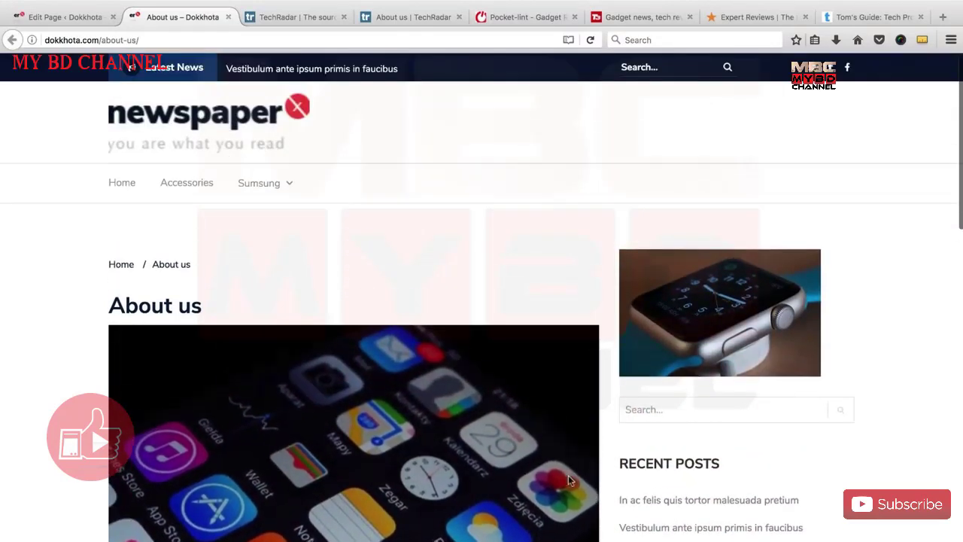
click(146, 125)
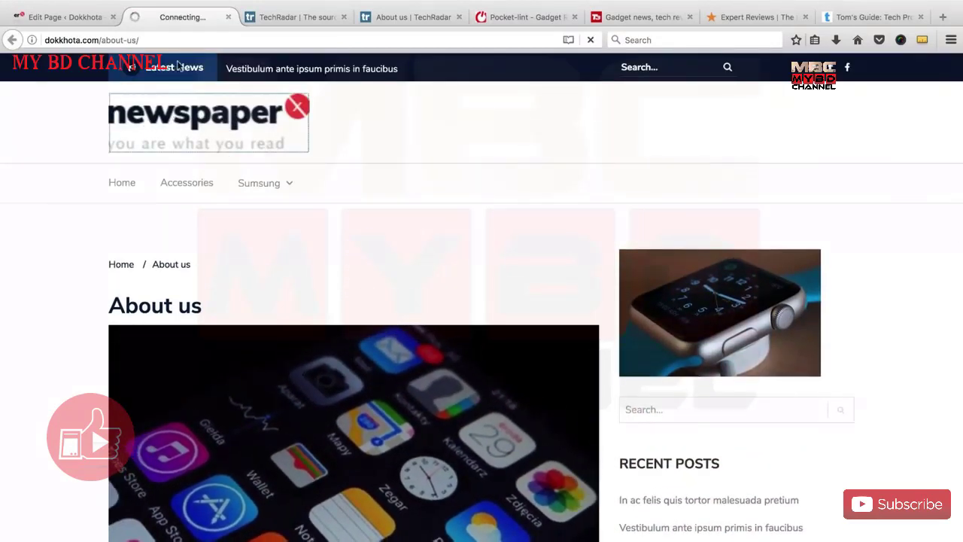
click(74, 18)
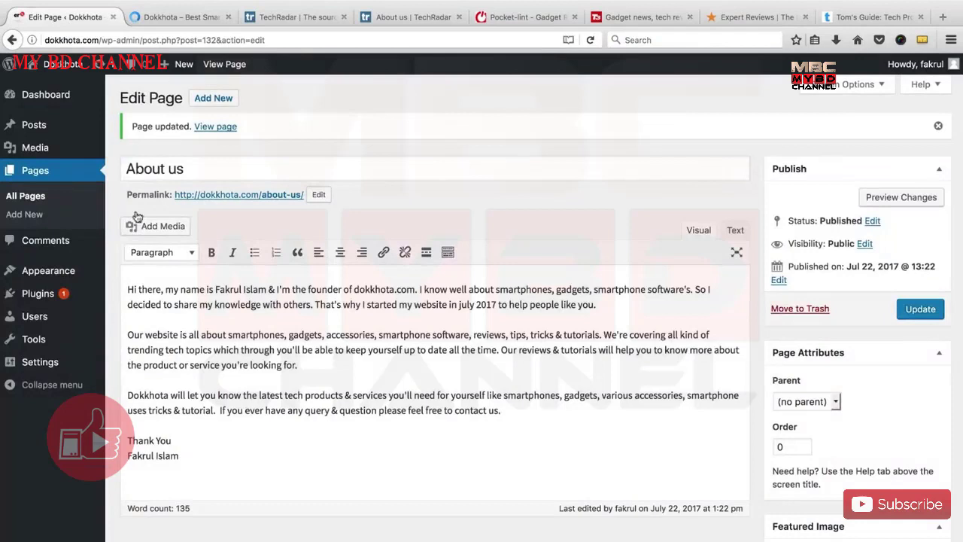
Start a new page titled 'Terms & conditions', then switch to the Dokkhota home page tab.
click(43, 198)
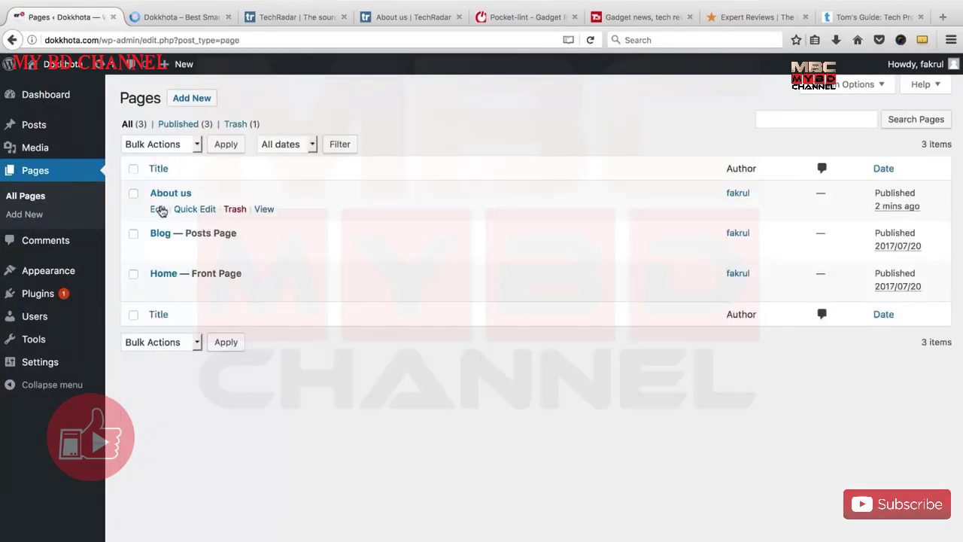
click(192, 98)
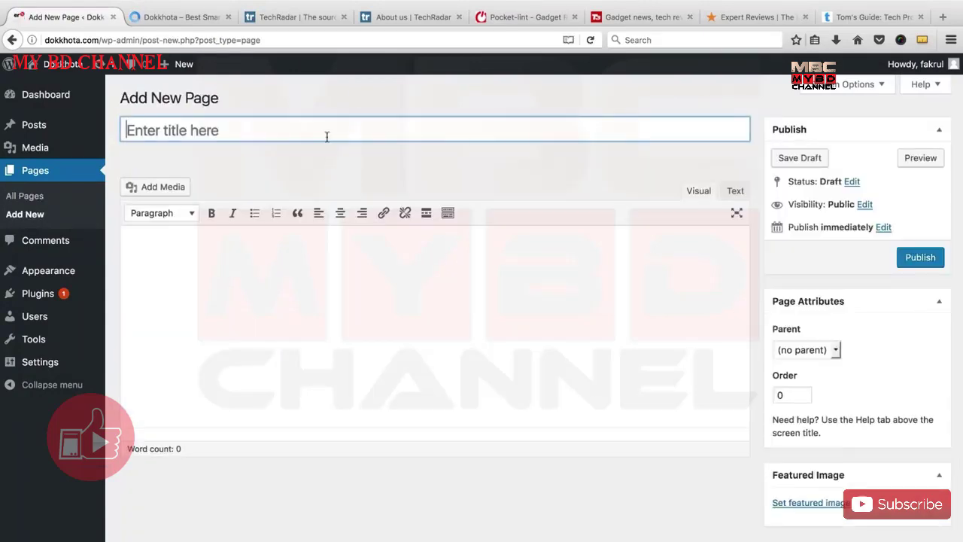
text(Term)
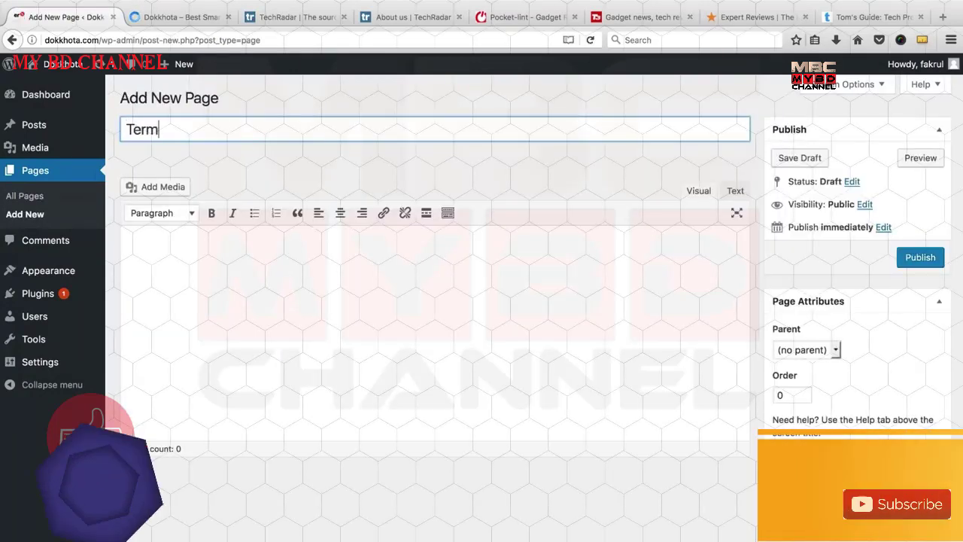
text(s & )
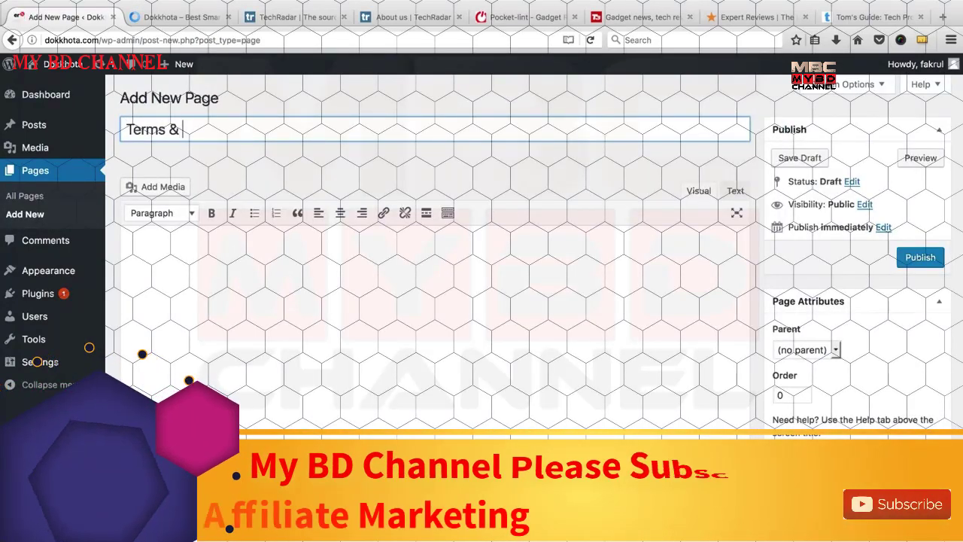
text(conditions)
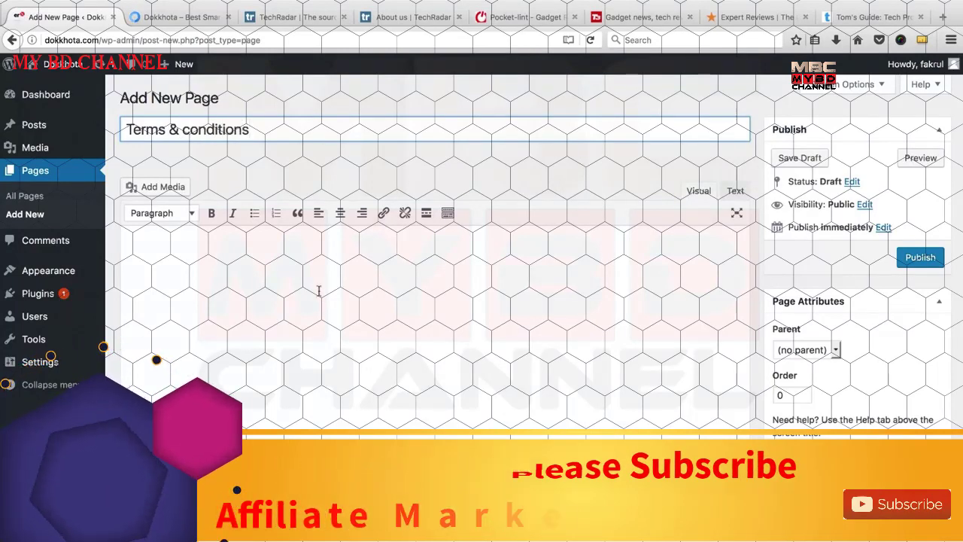
key(ctrl+Tab)
scroll(338, 350, down, 5)
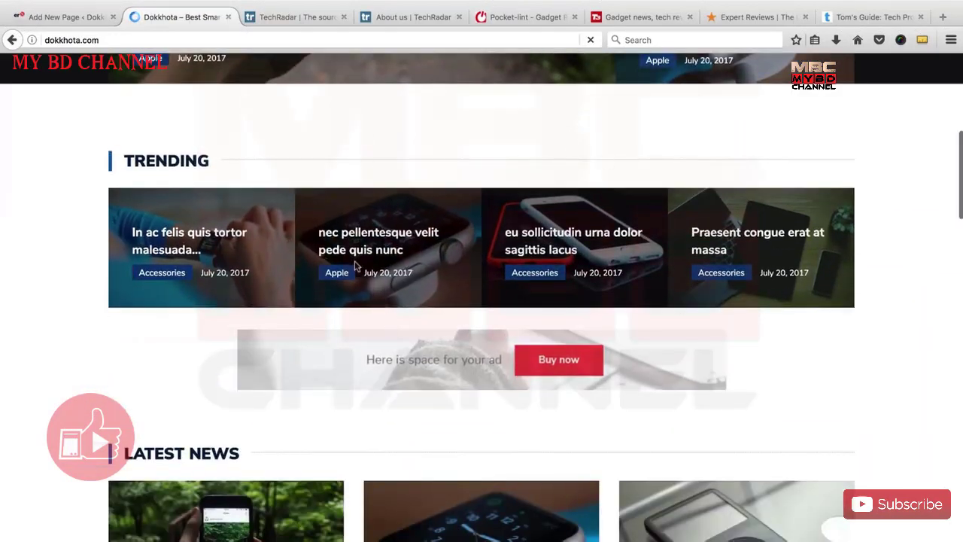
Read through the 'nec pellentesque velit pede quis nunc' sample article, then return to the Terms & conditions draft.
click(343, 285)
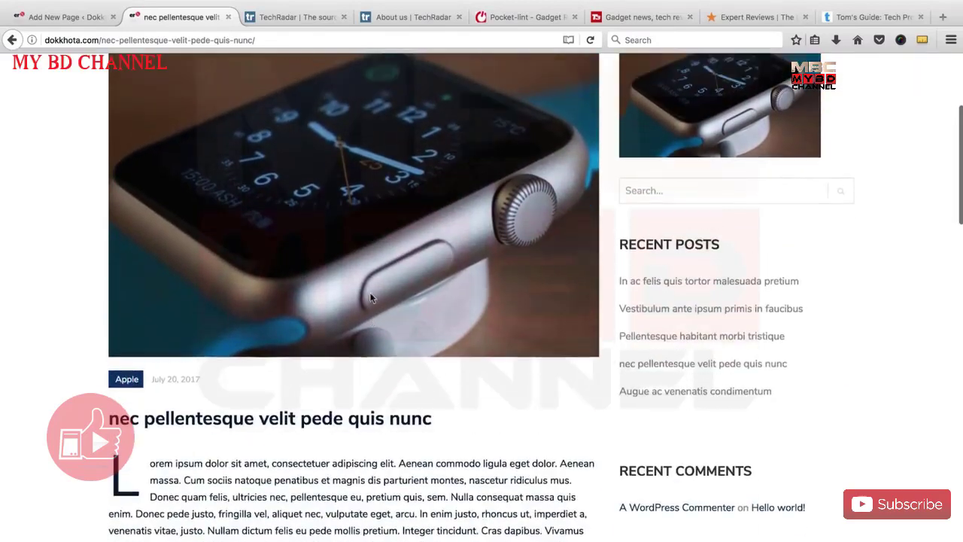
scroll(312, 338, down, 3)
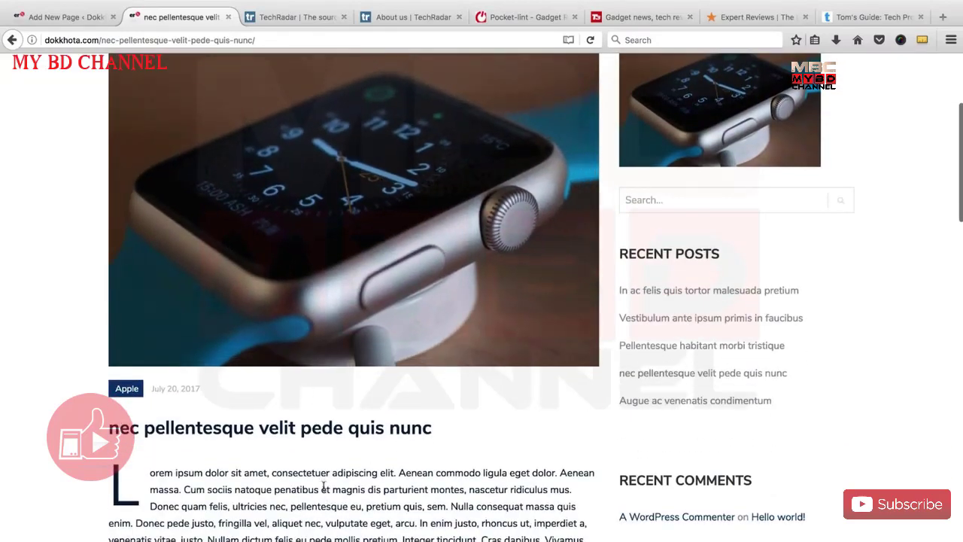
scroll(223, 375, down, 1)
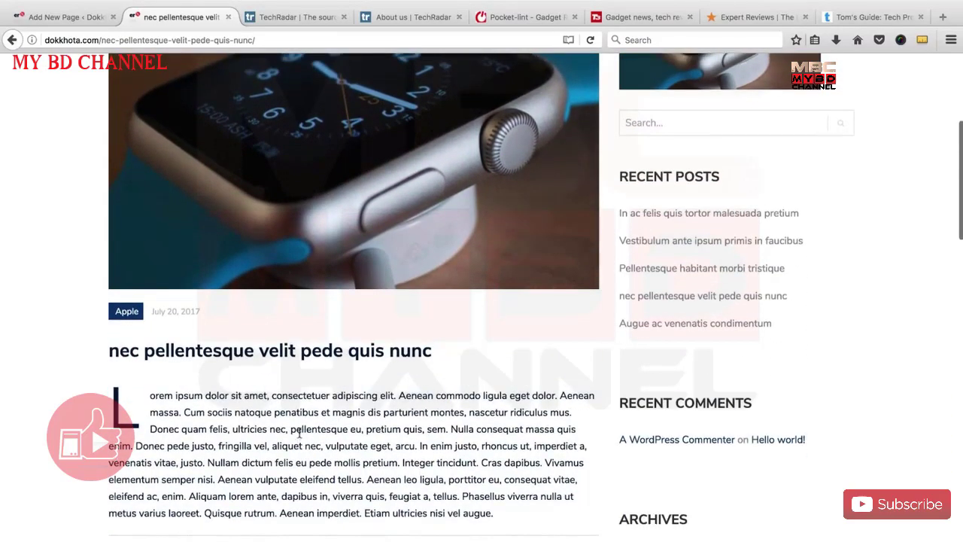
scroll(317, 425, up, 3)
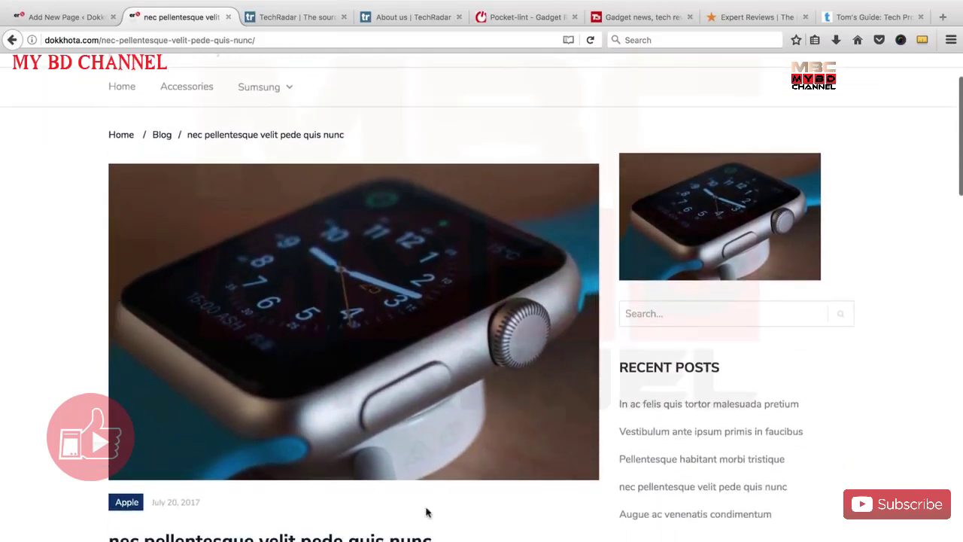
scroll(308, 350, up, 2)
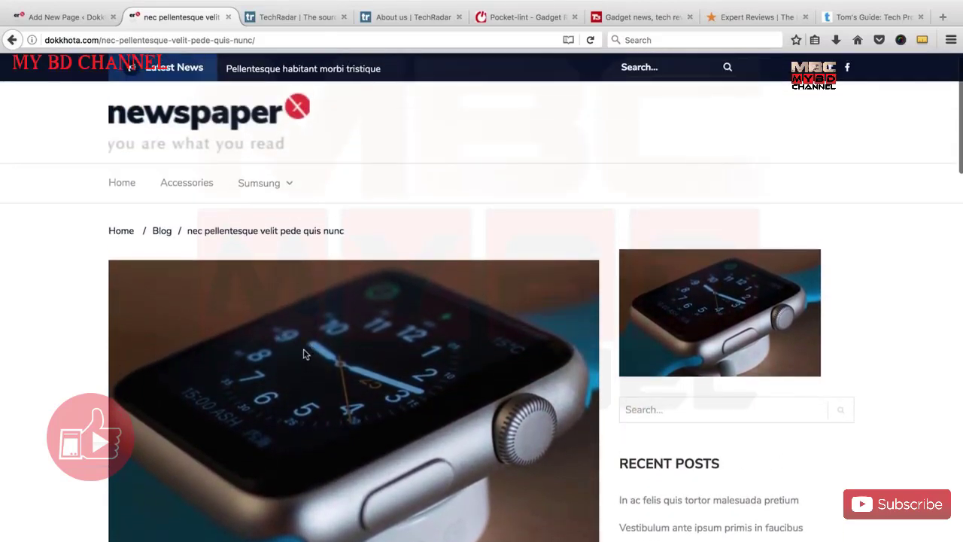
scroll(79, 365, down, 2)
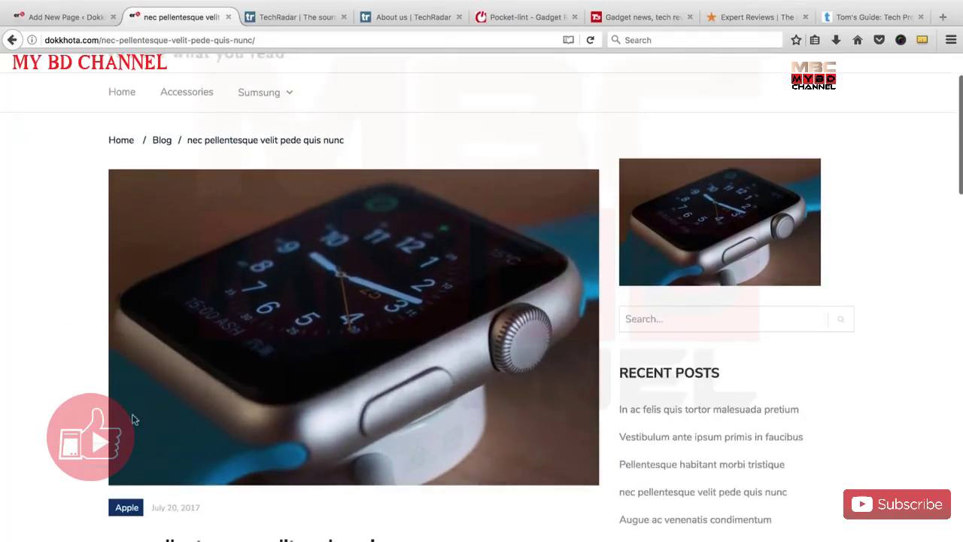
scroll(339, 357, down, 10)
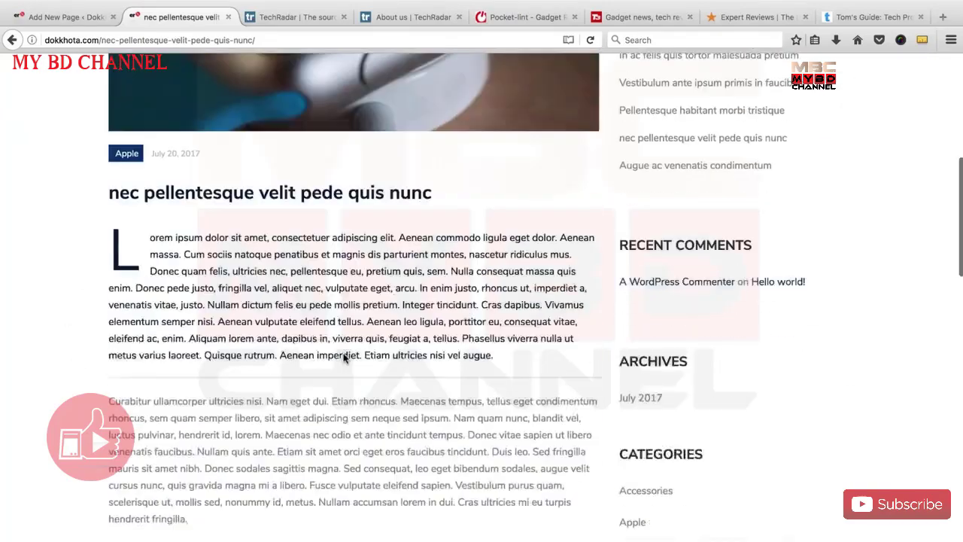
scroll(357, 361, up, 12)
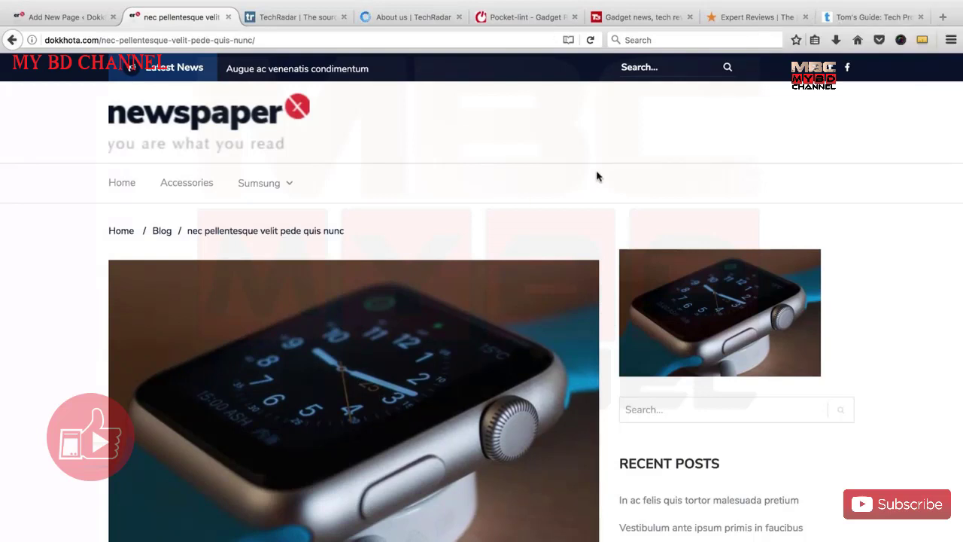
click(56, 16)
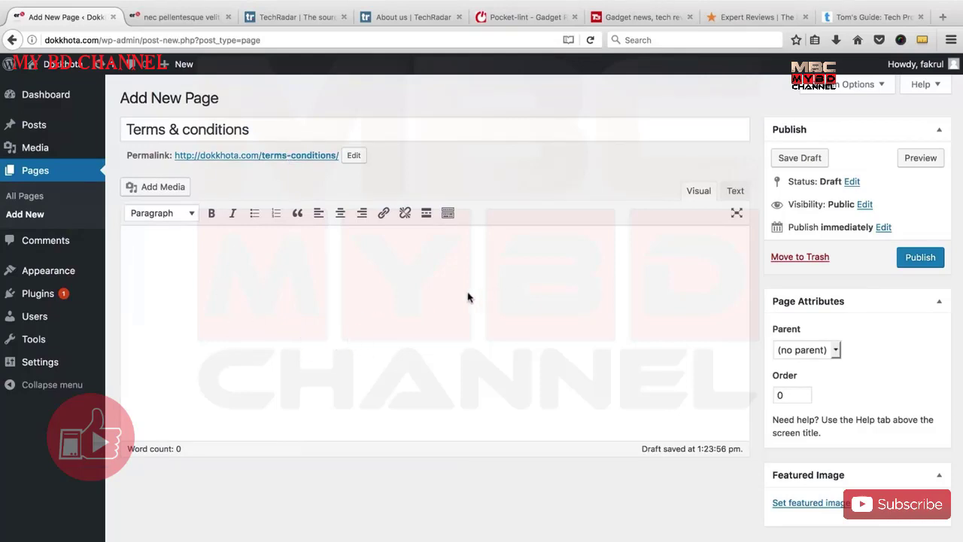
In a new tab, search Google for 'terms & condition generator for website'.
click(943, 16)
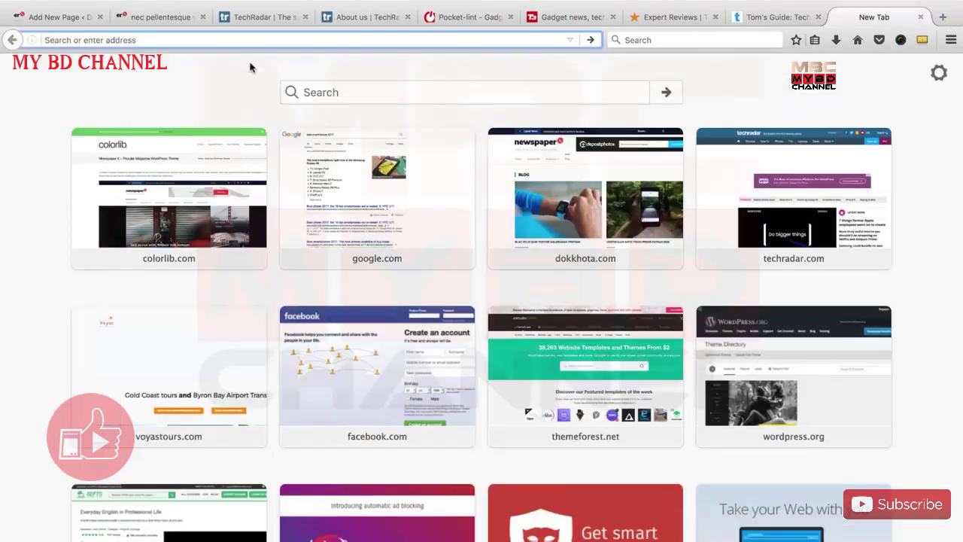
text(terms )
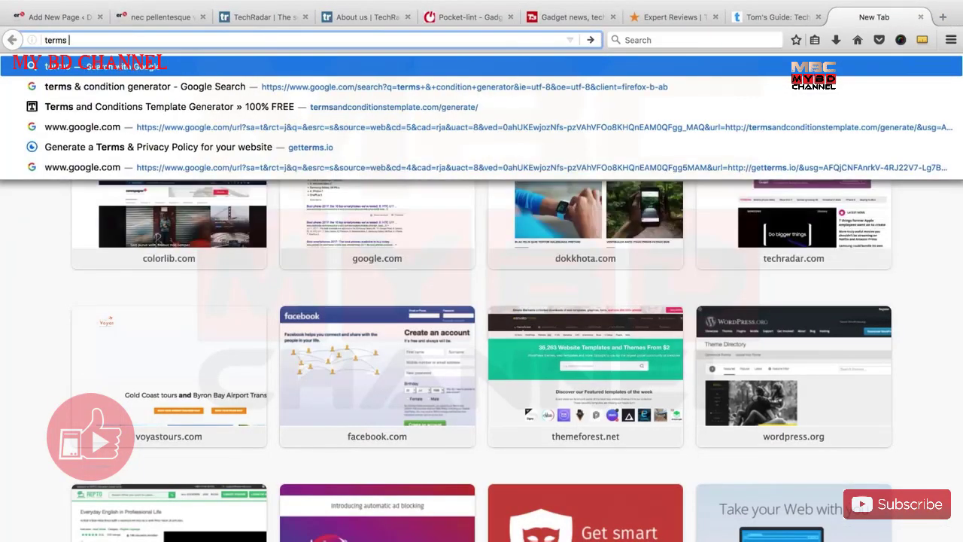
text(& condition)
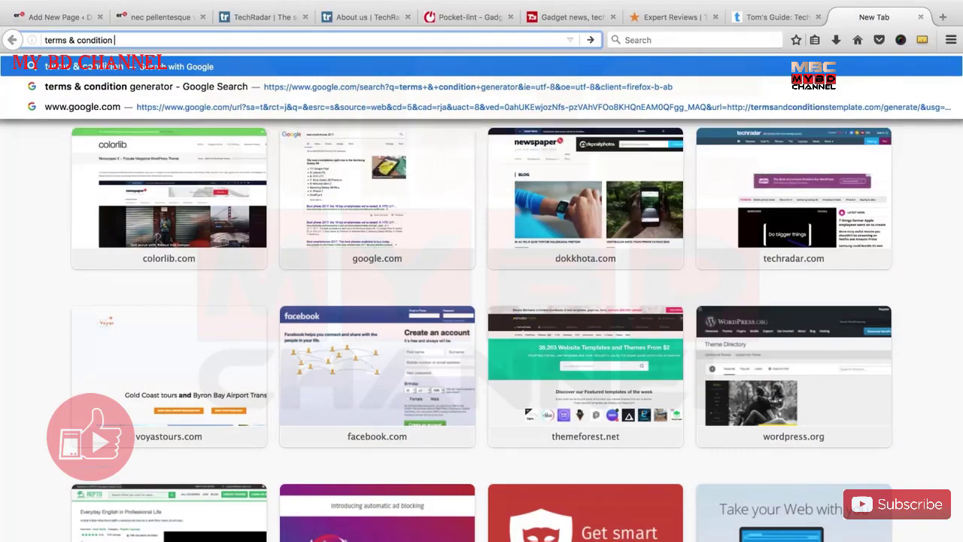
text(generator)
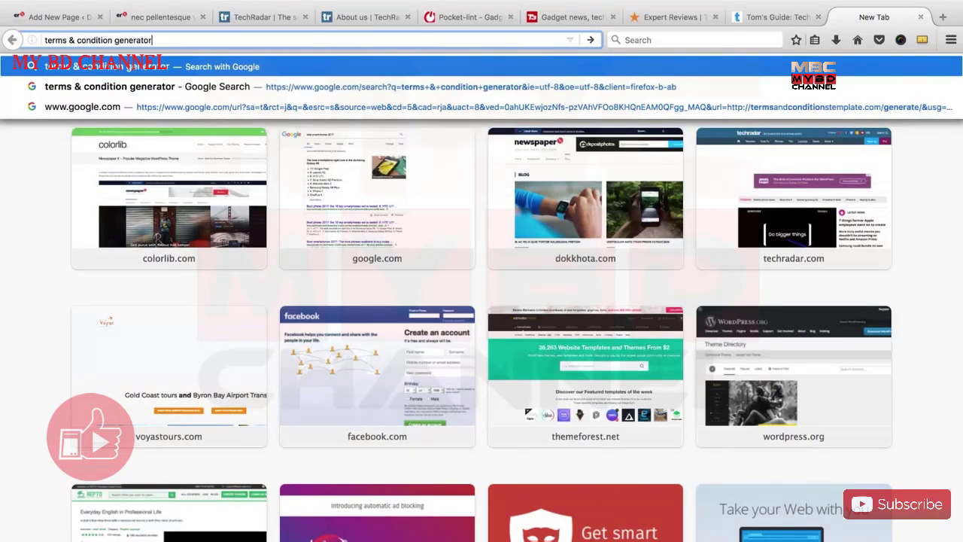
text( for website)
key(Return)
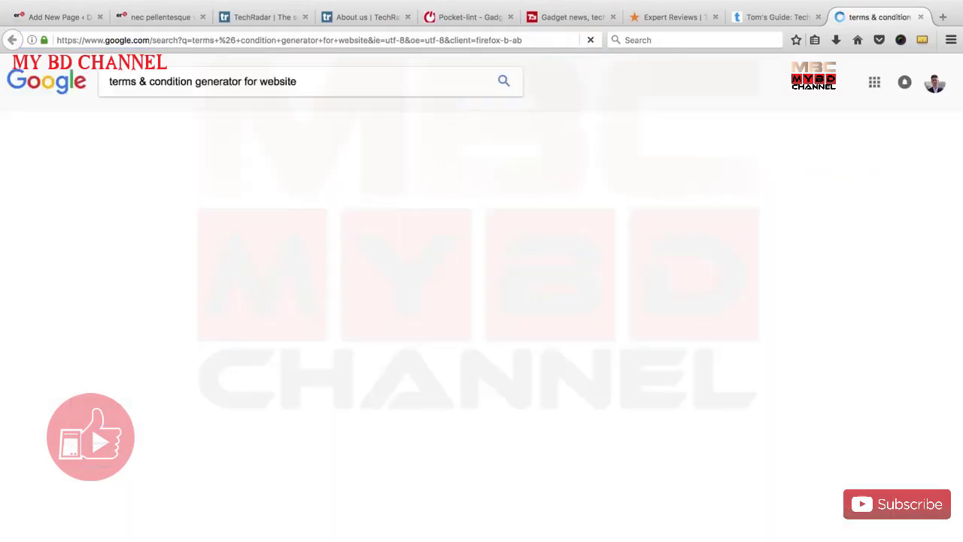
scroll(41, 232, down, 6)
scroll(41, 232, up, 5)
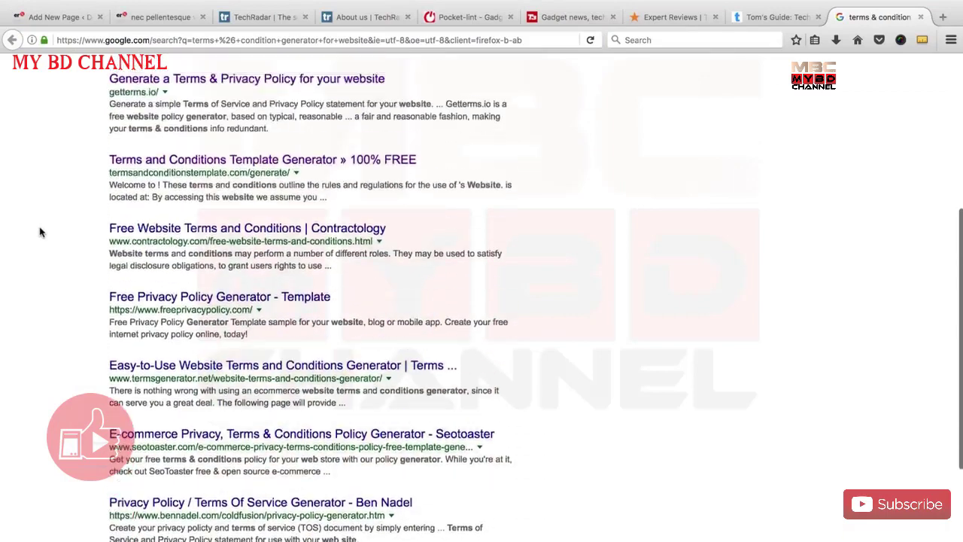
scroll(41, 233, up, 2)
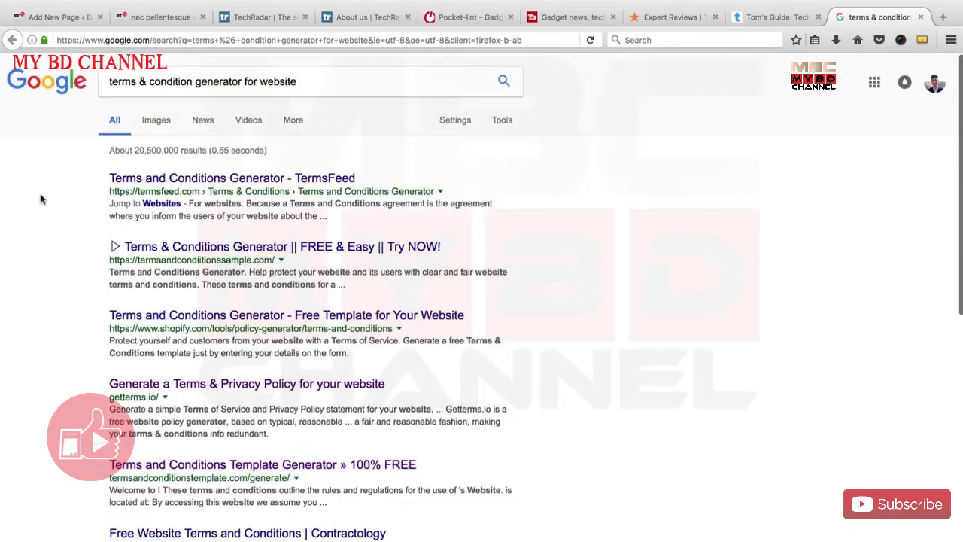
Open the getterms.io and Terms and Conditions Template Generator results in new tabs.
right_click(192, 387)
click(355, 389)
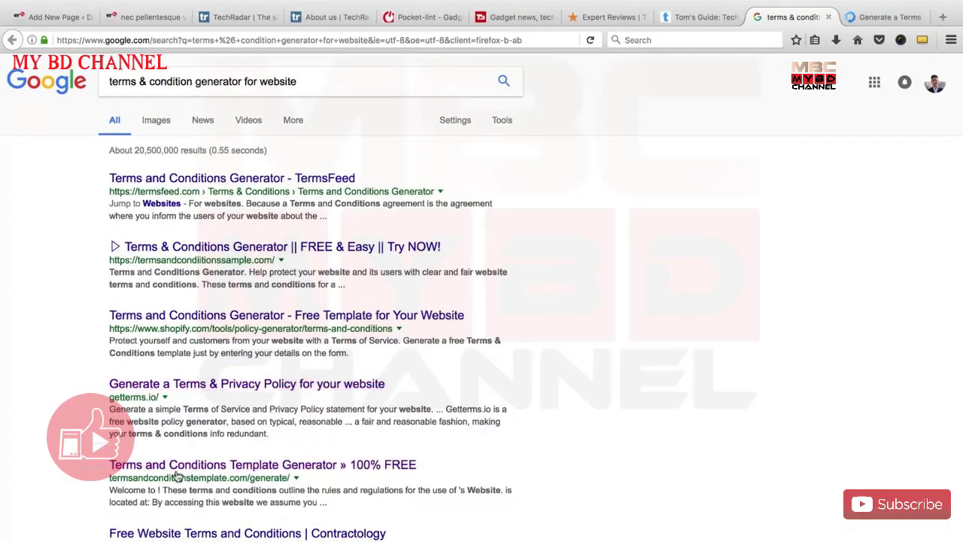
right_click(369, 465)
click(399, 440)
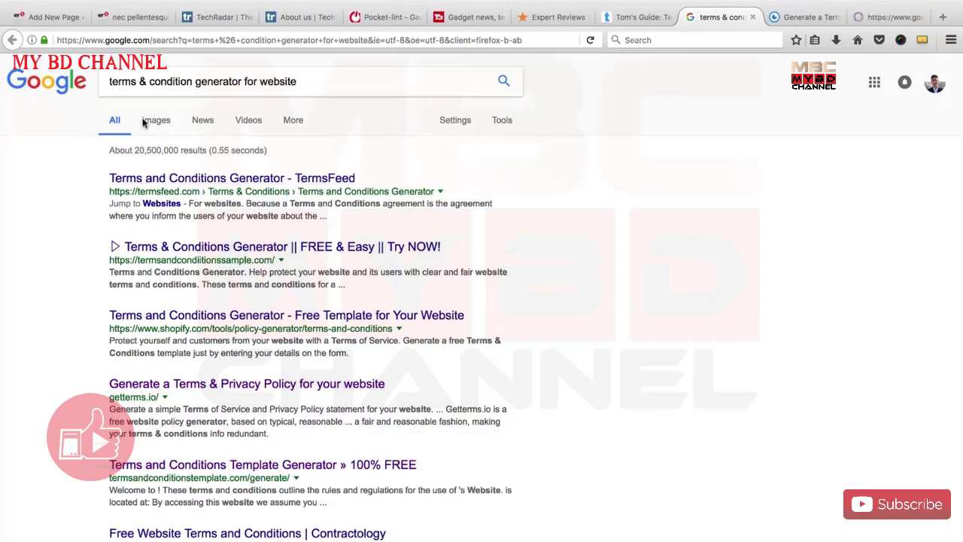
Enter website dokkhota.com, company Dokkhota and location 'Dhaka, Banlgladesh' into the getterms.io generator.
click(753, 17)
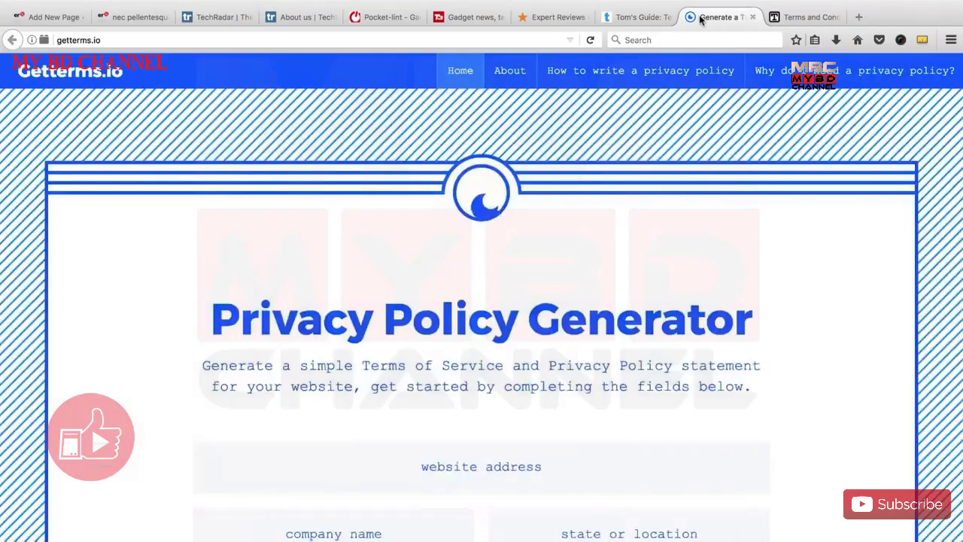
scroll(429, 294, down, 2)
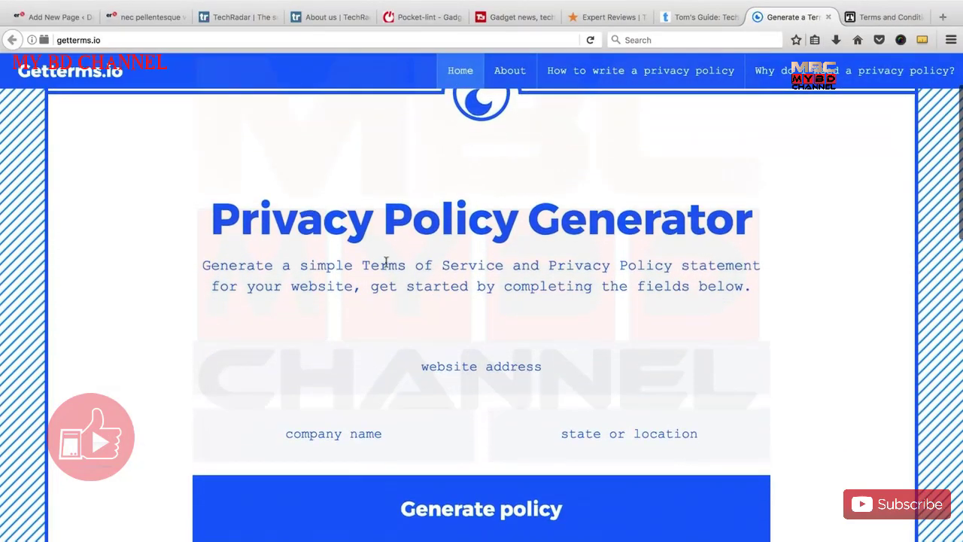
scroll(331, 305, down, 2)
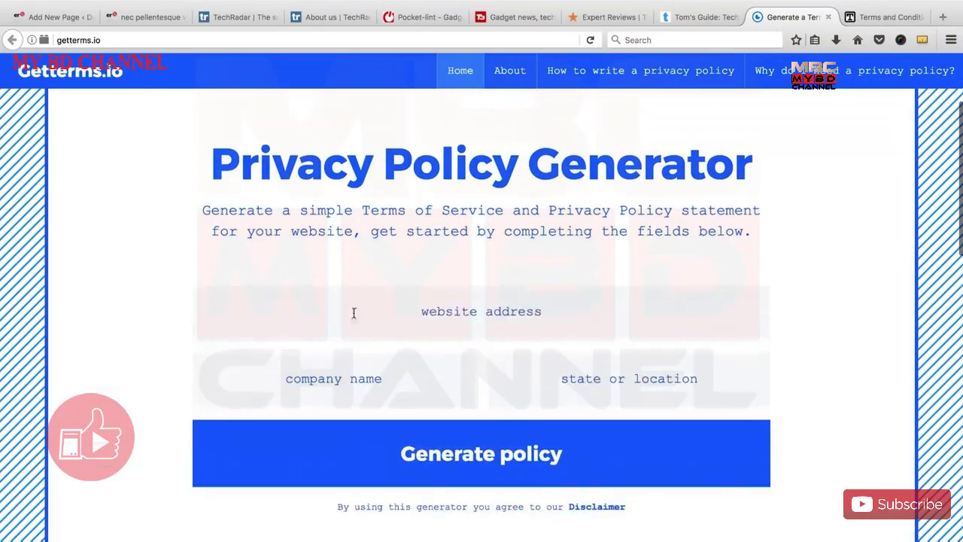
click(464, 311)
text(do)
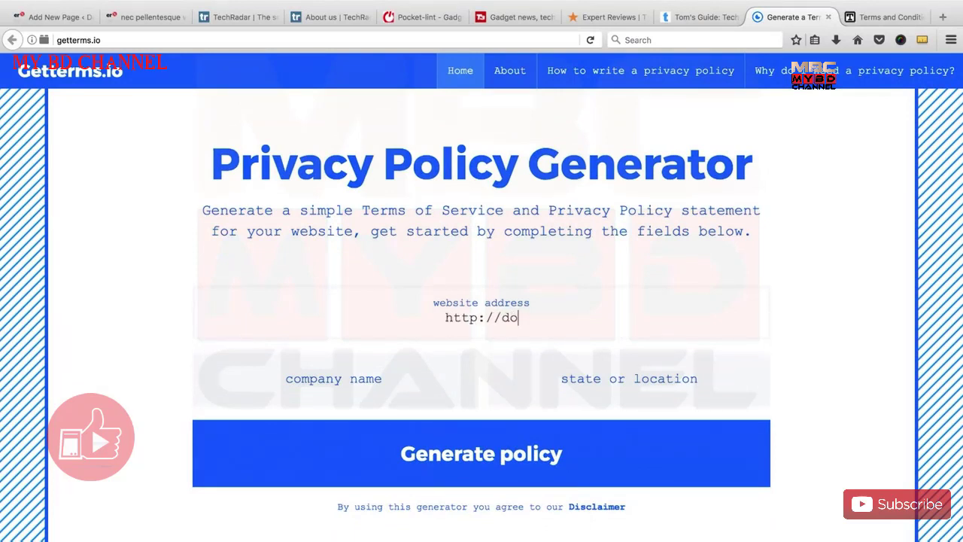
text(kkhota.com)
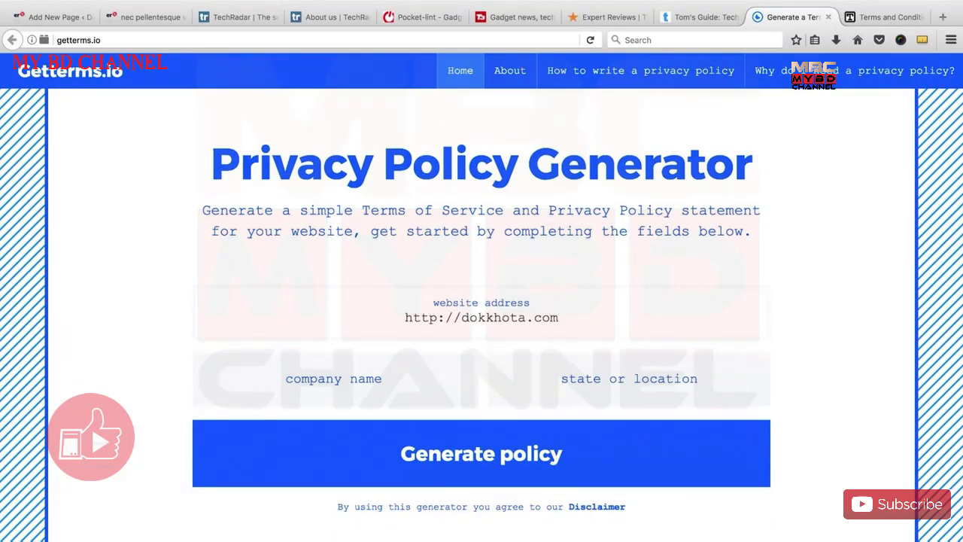
click(334, 385)
text(Dokkhota)
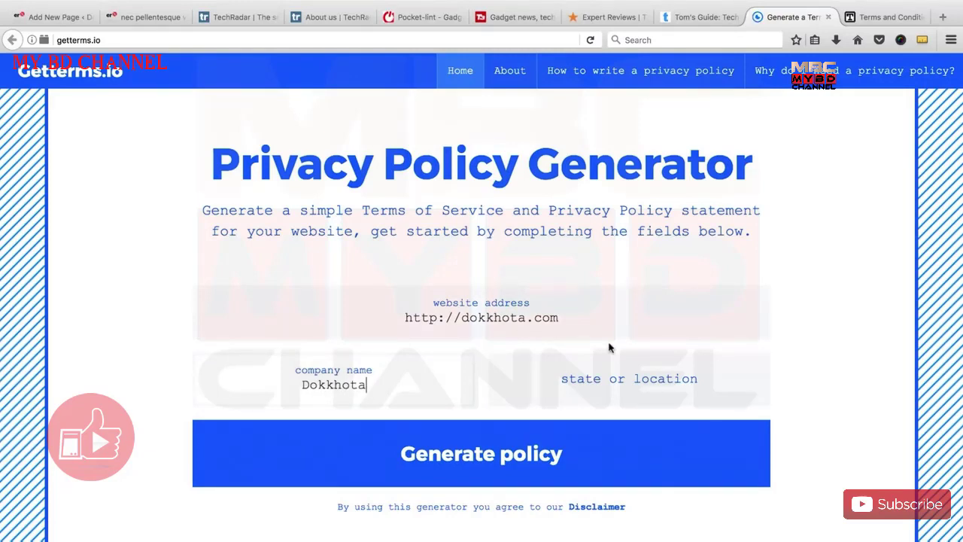
click(623, 379)
text(Dhaka)
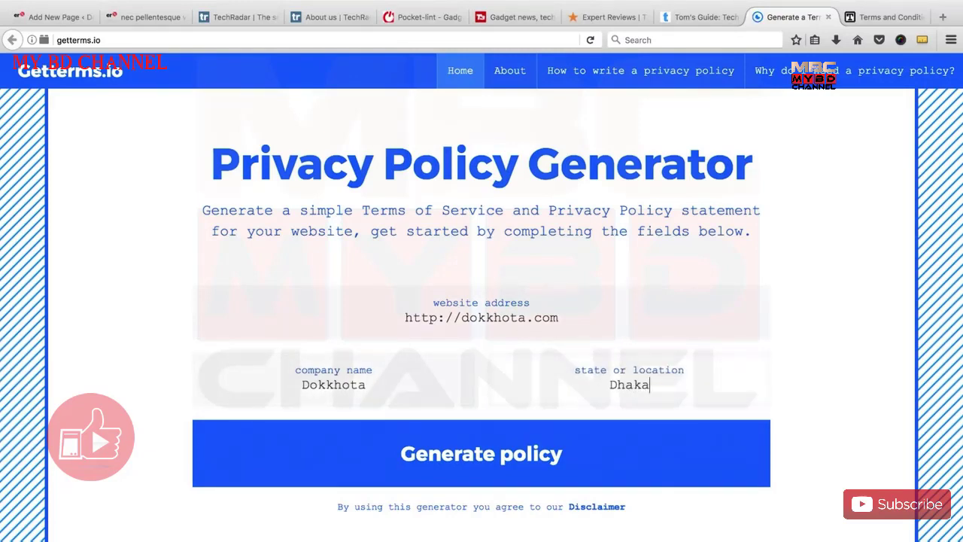
text(, Banlgladesh)
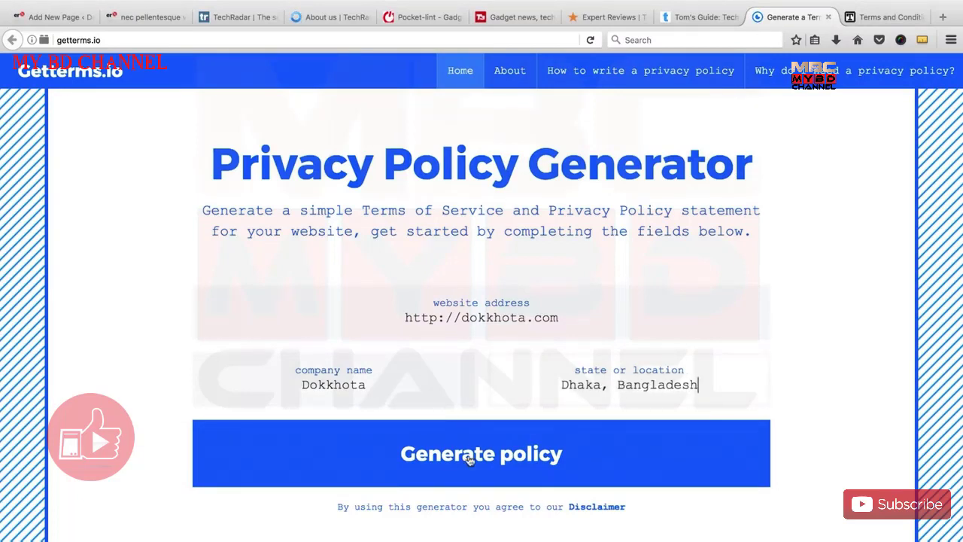
scroll(443, 339, down, 1)
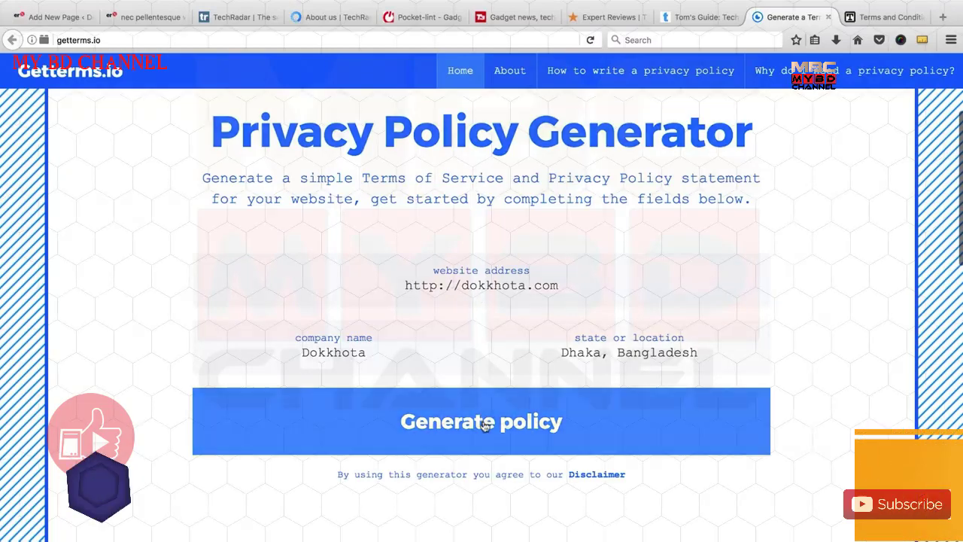
Generate the Dokkhota Terms of Service and Privacy Policy and scroll through the result.
click(486, 424)
scroll(421, 249, up, 1)
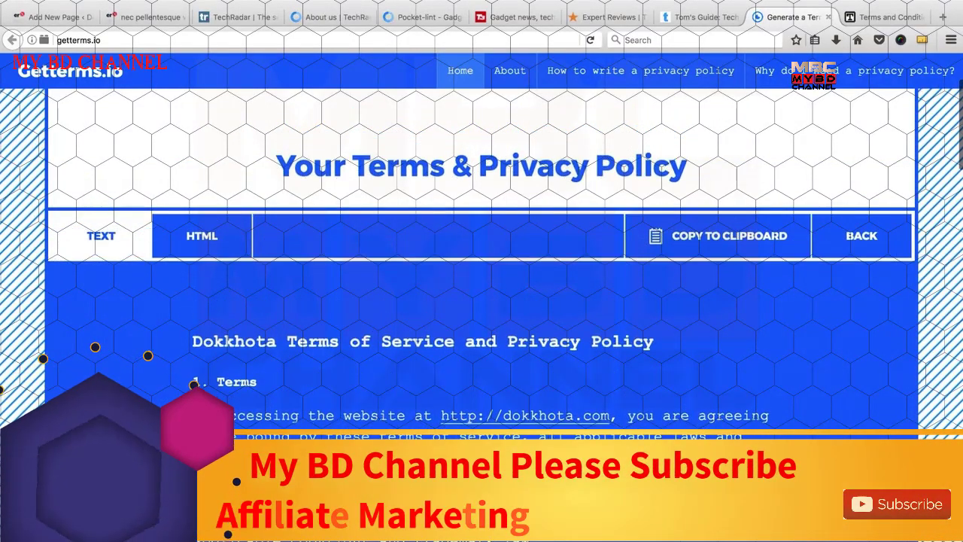
scroll(466, 293, down, 4)
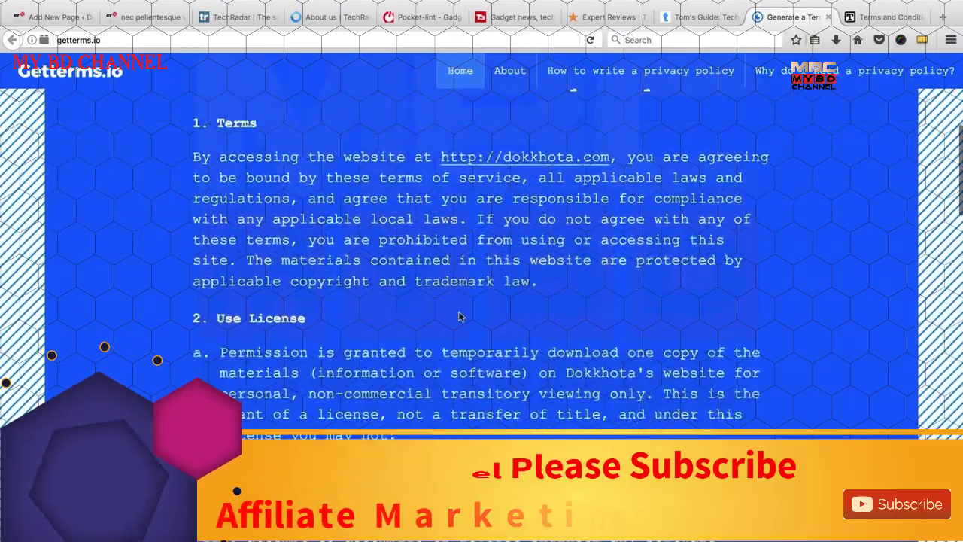
scroll(456, 318, up, 5)
scroll(474, 376, down, 10)
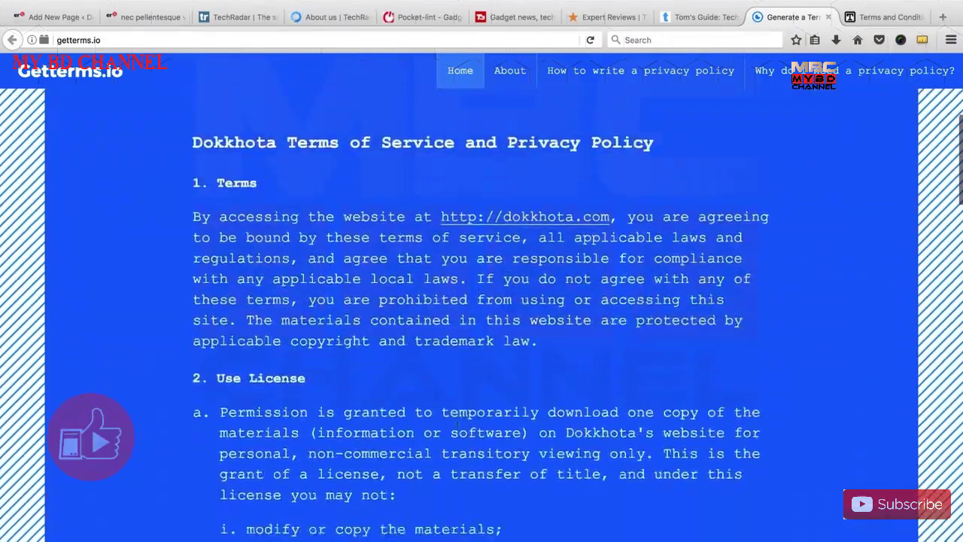
scroll(455, 432, up, 9)
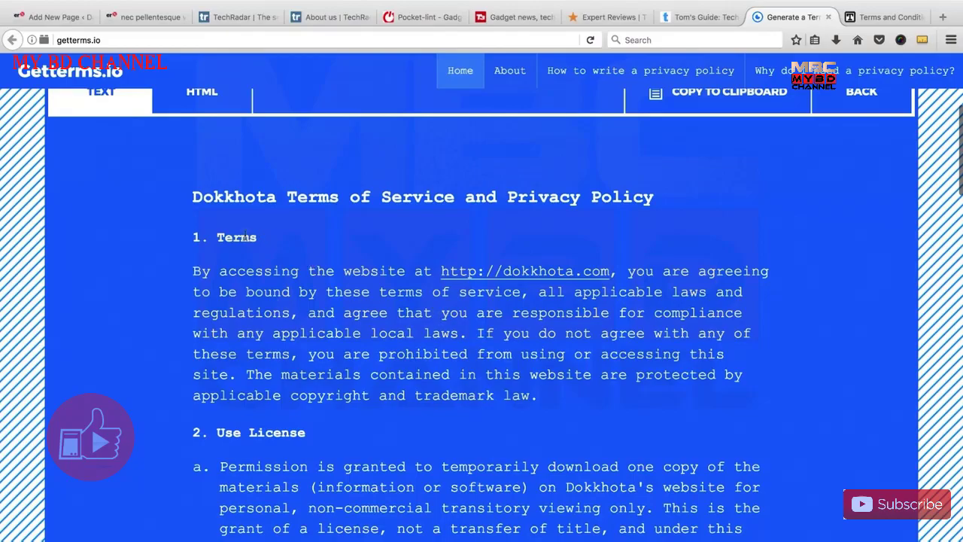
scroll(225, 380, down, 13)
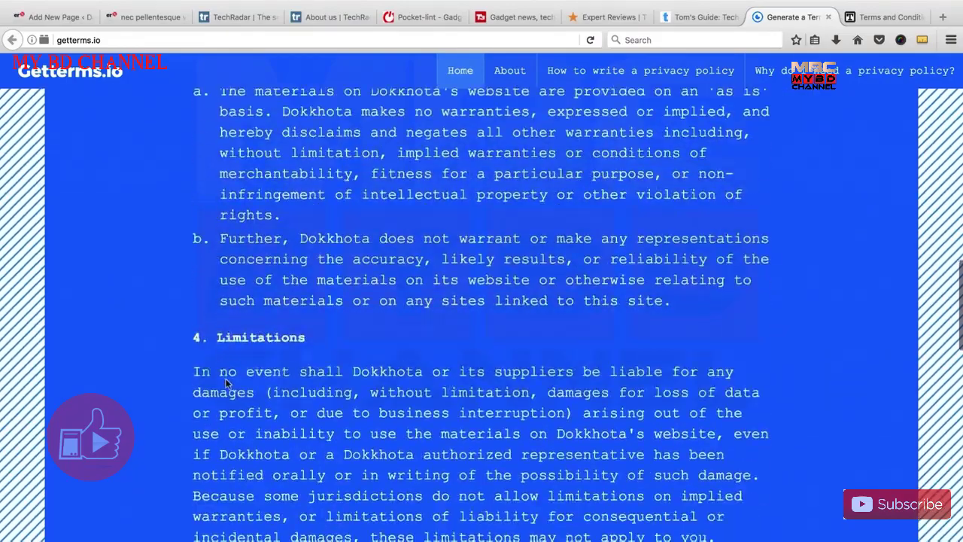
scroll(225, 380, down, 12)
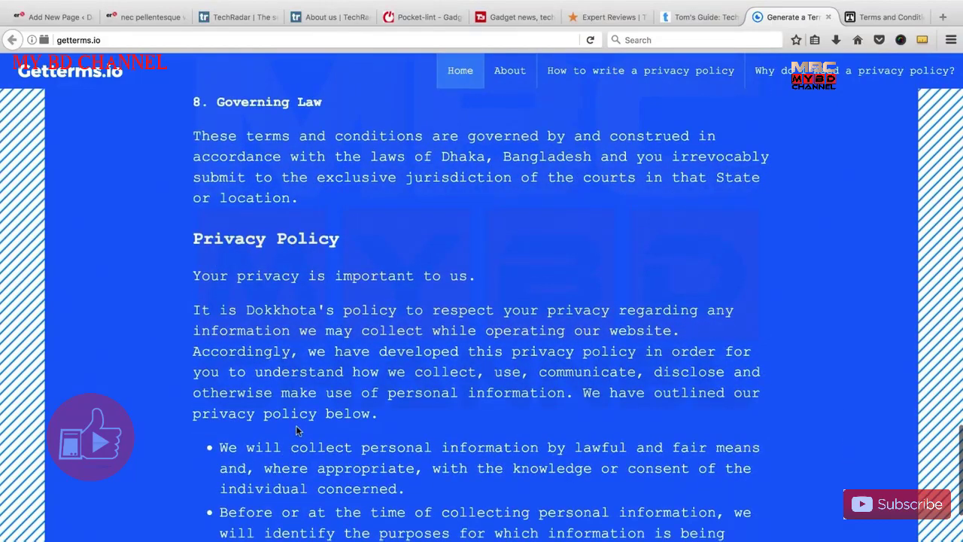
scroll(297, 431, down, 7)
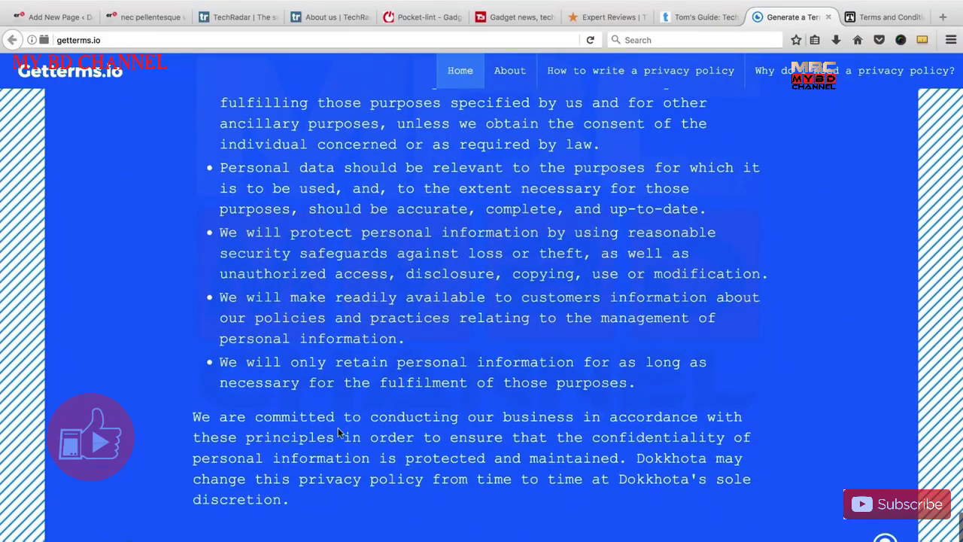
scroll(263, 271, up, 10)
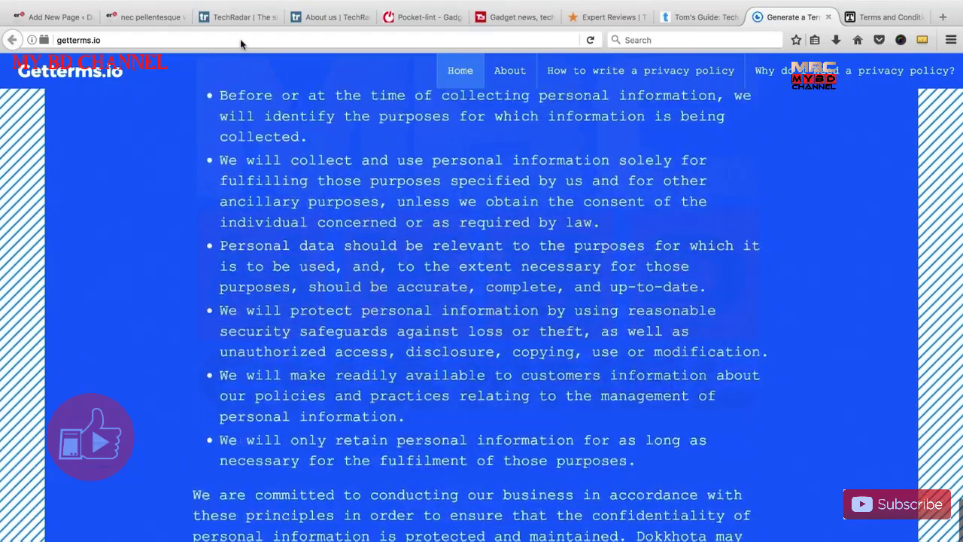
scroll(241, 43, up, 12)
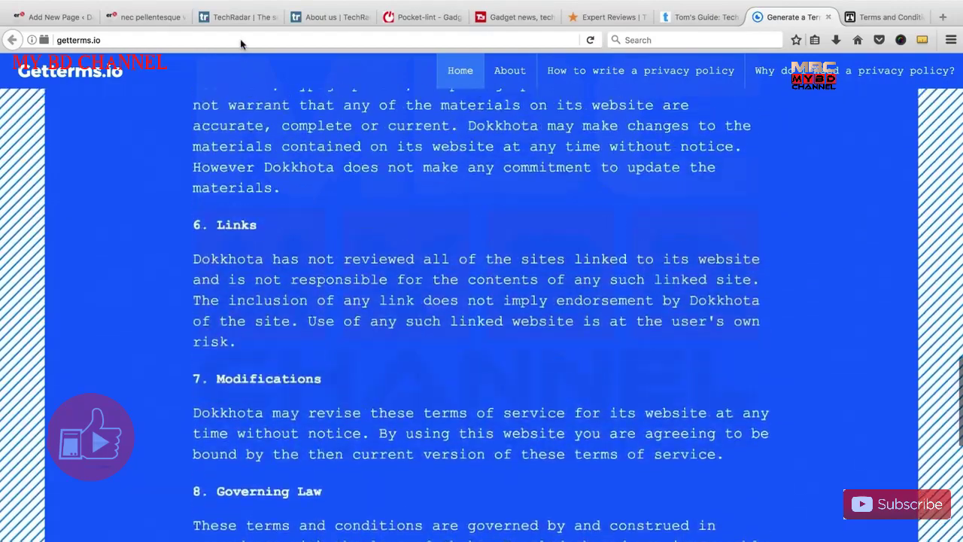
scroll(241, 44, up, 14)
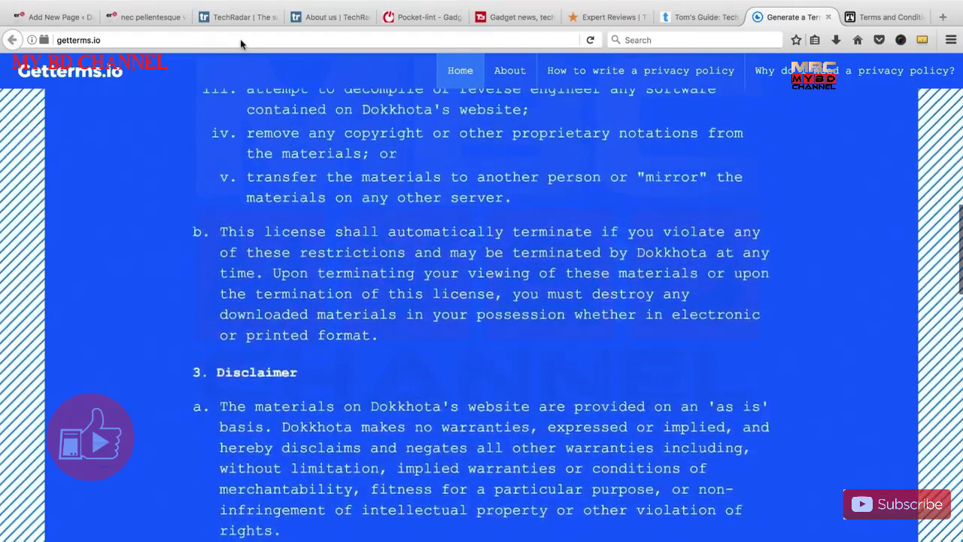
Select all the generated policy text and copy it to the clipboard.
key(ctrl+a)
scroll(240, 43, up, 3)
drag(194, 366, 191, 296)
right_click(224, 293)
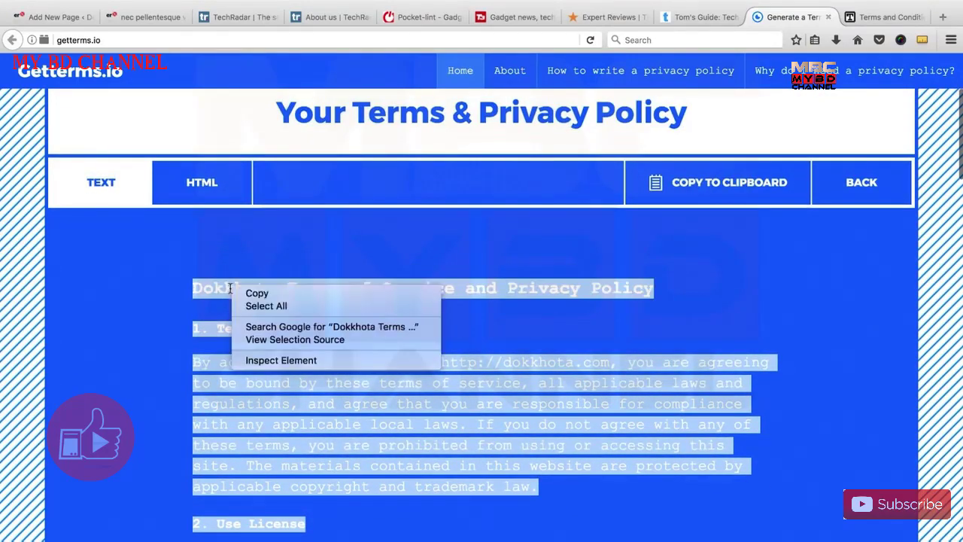
click(284, 294)
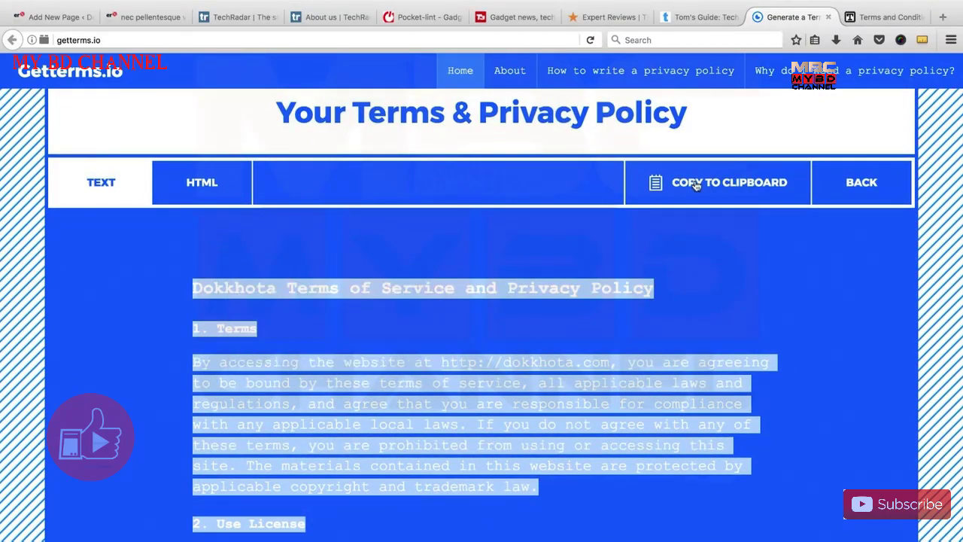
click(696, 185)
Paste the copied Dokkhota Terms of Service and Privacy Policy into the page body and publish it.
click(53, 16)
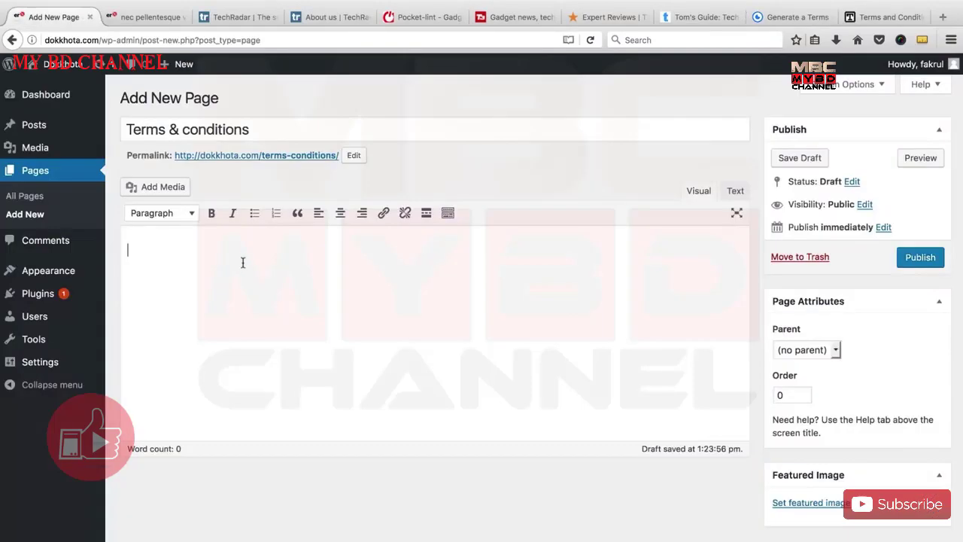
right_click(243, 262)
click(274, 314)
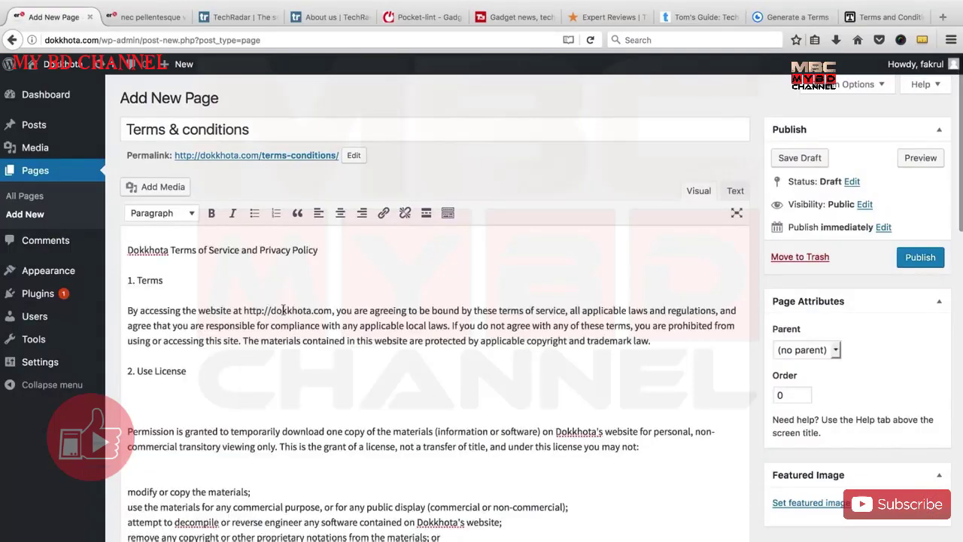
scroll(285, 316, down, 20)
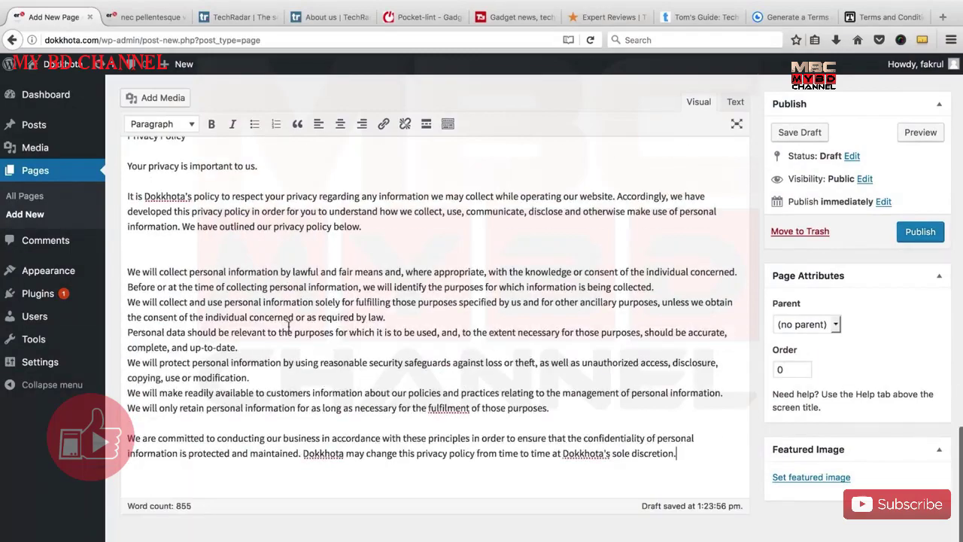
scroll(288, 325, up, 20)
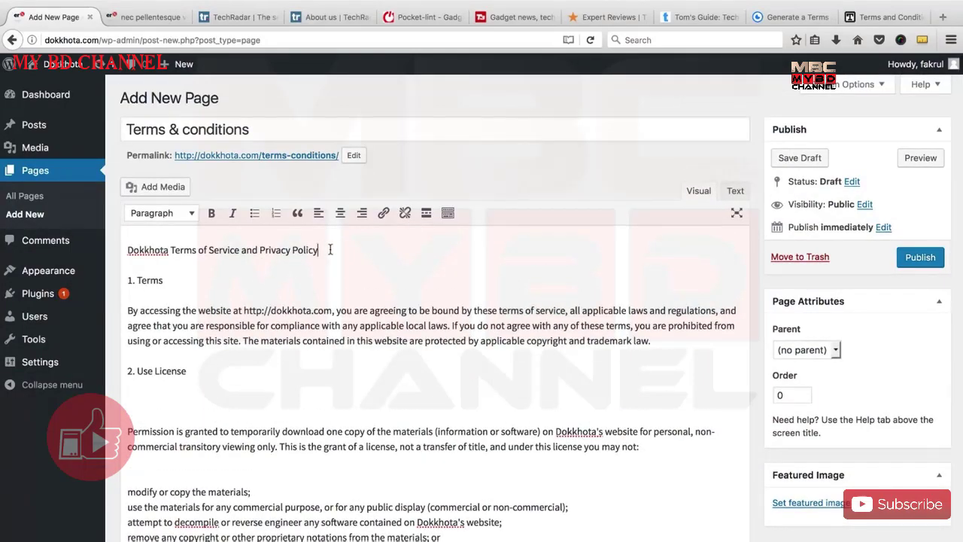
drag(329, 249, 115, 257)
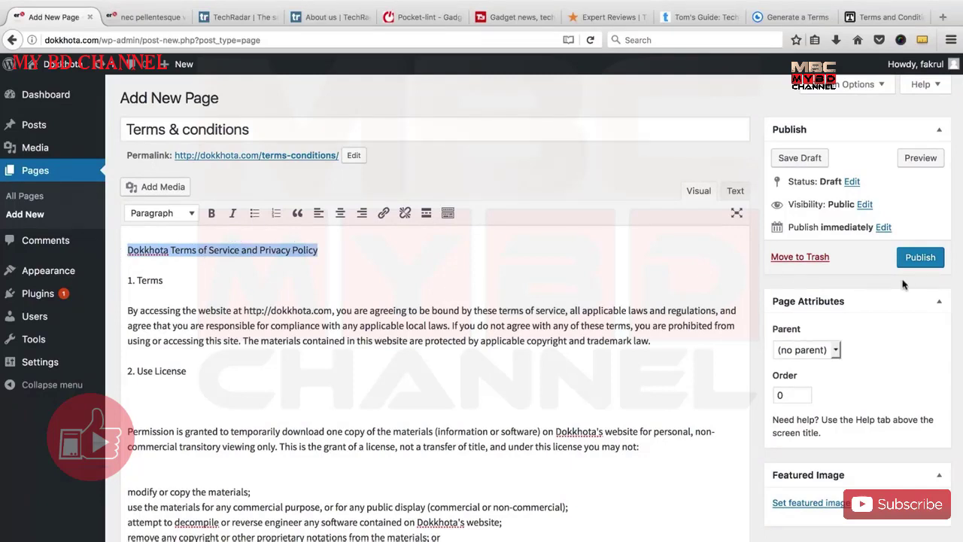
click(921, 256)
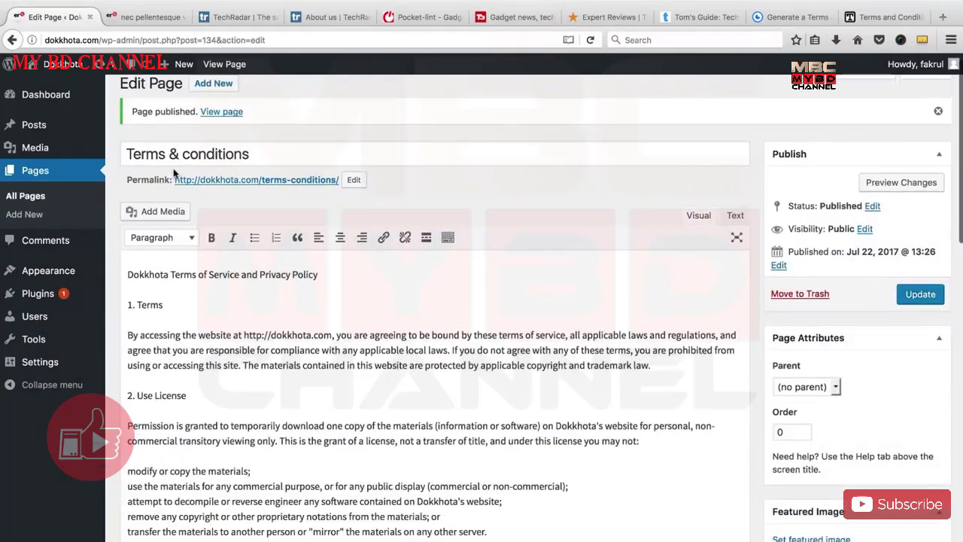
Retitle the page to 'Terms & Privacy' and copy the new title.
drag(179, 155, 251, 155)
click(218, 155)
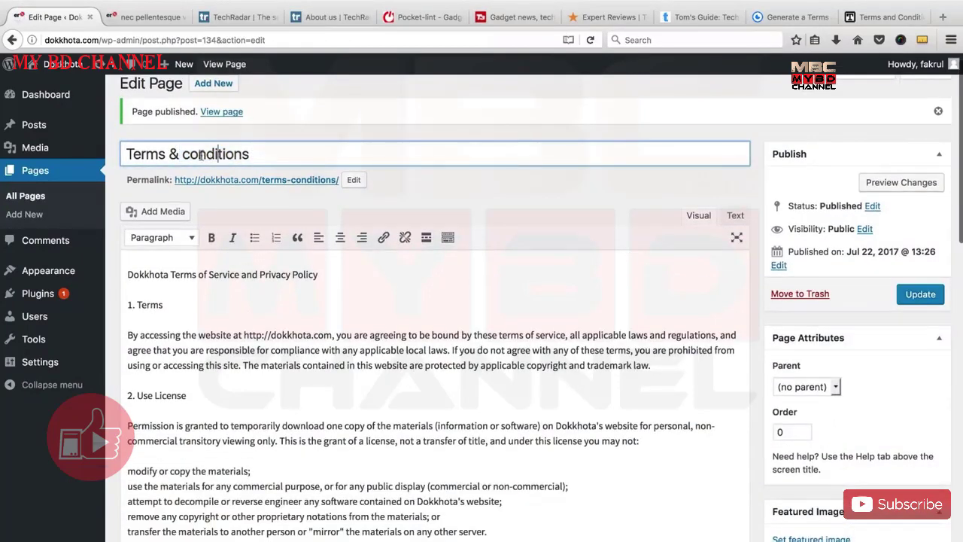
double_click(198, 154)
text(Privacy)
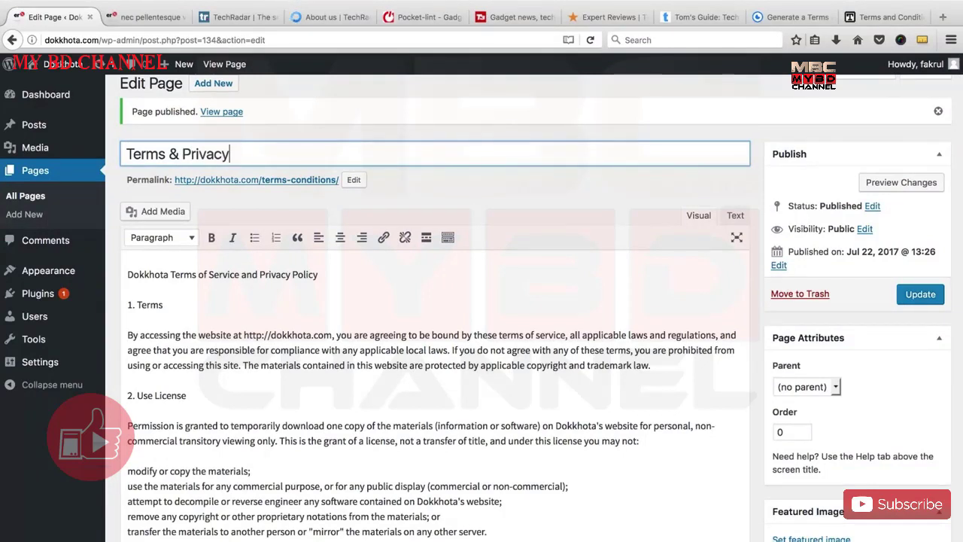
drag(264, 156, 125, 154)
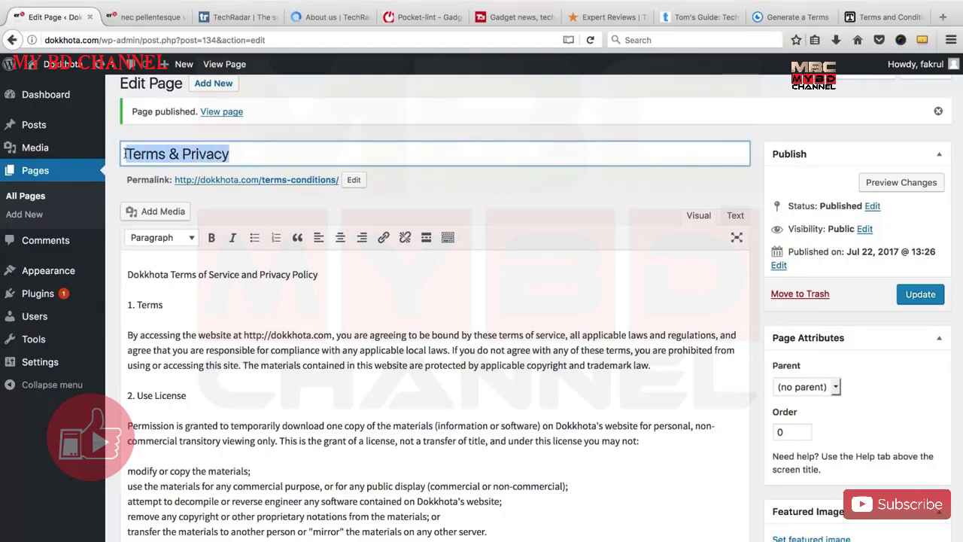
right_click(147, 150)
click(180, 191)
Replace the slug terms-conditions with terms-privacy and update the page.
click(356, 181)
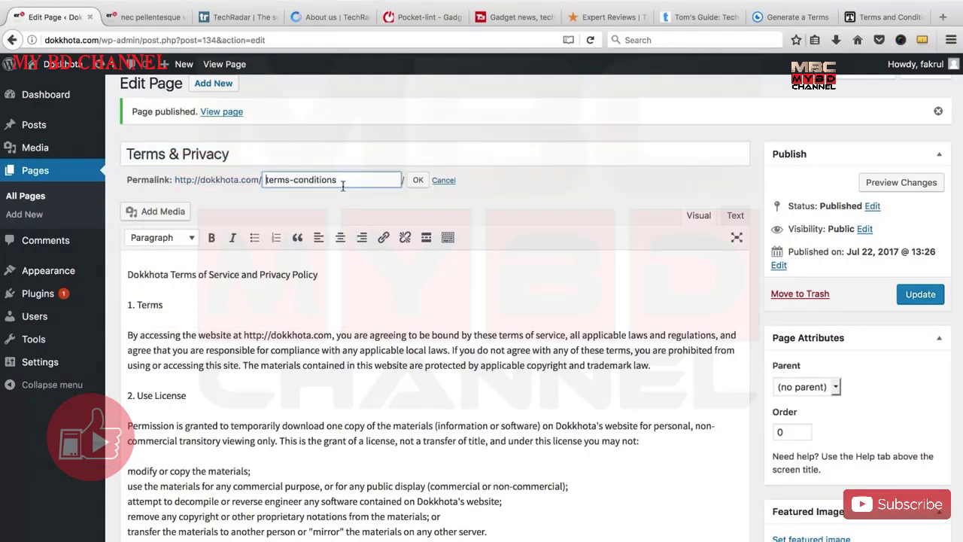
key(super+a)
key(BackSpace)
right_click(298, 180)
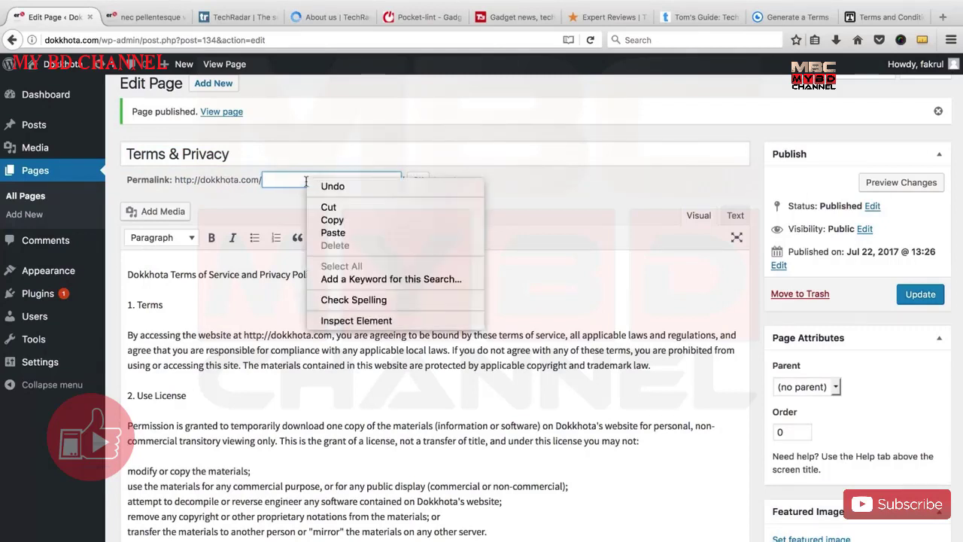
click(328, 232)
click(418, 182)
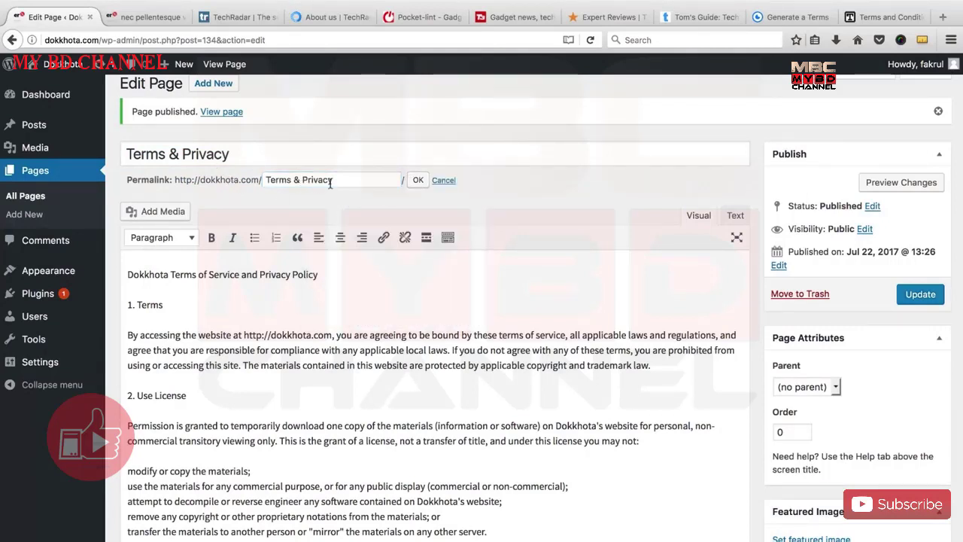
click(918, 294)
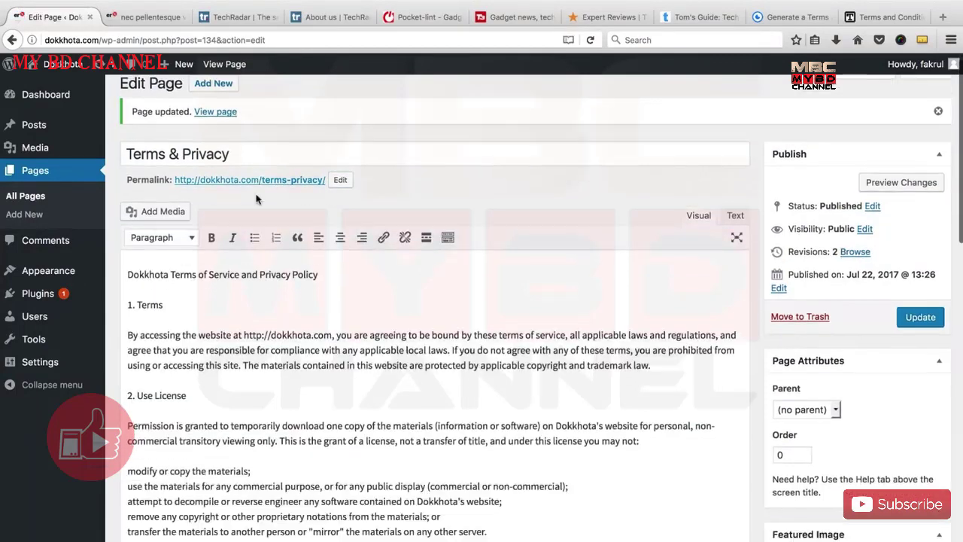
Open the page's permalink in a new tab.
right_click(260, 181)
key(Return)
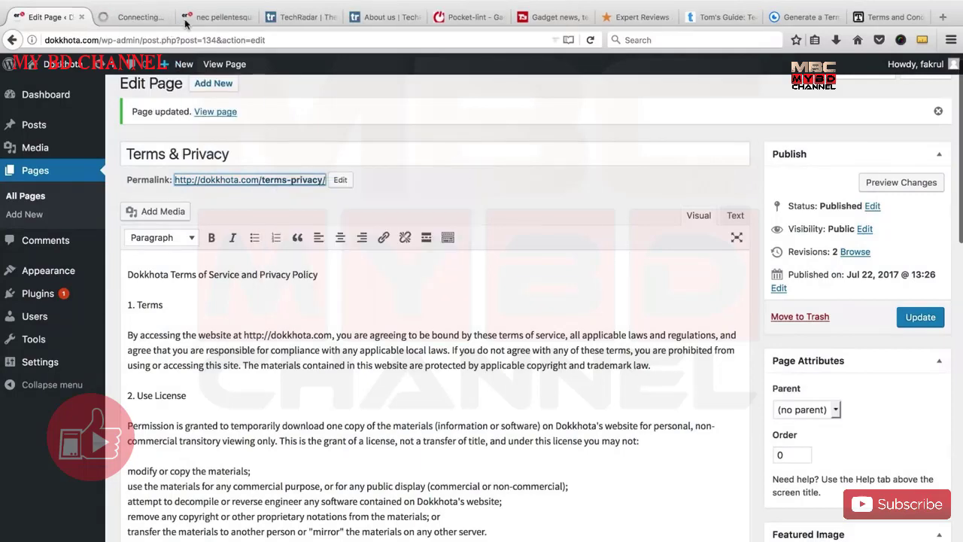
click(219, 16)
Close the old sample-article tab and view the live Terms & Privacy page.
click(249, 17)
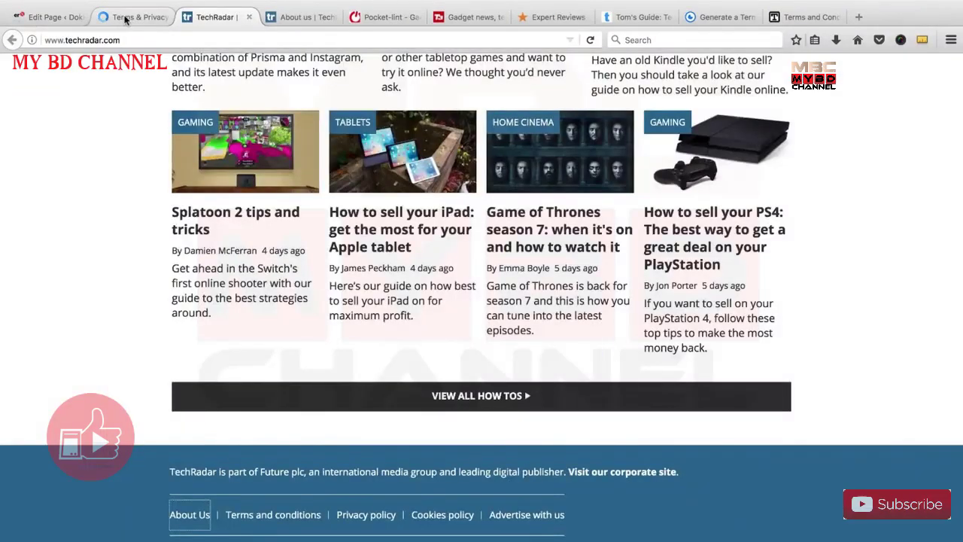
click(126, 18)
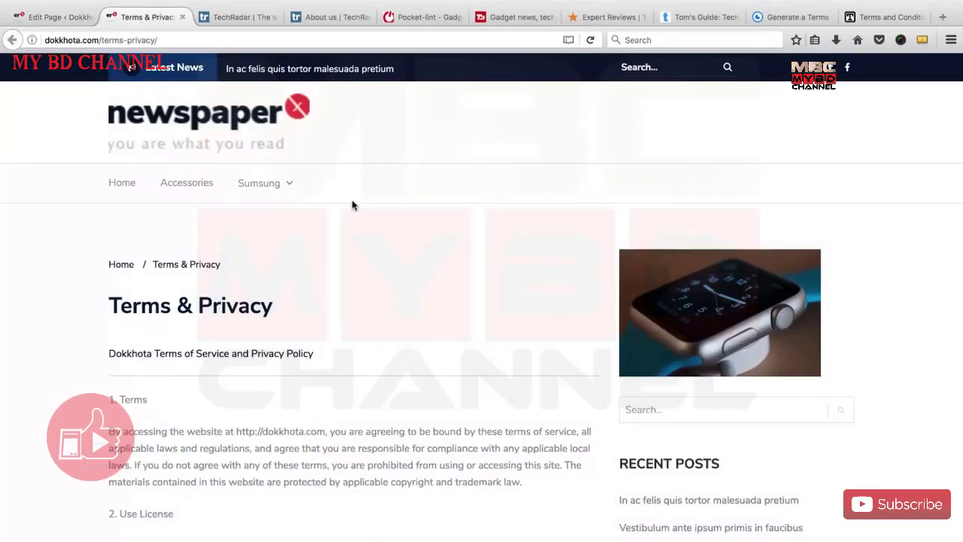
scroll(410, 327, down, 3)
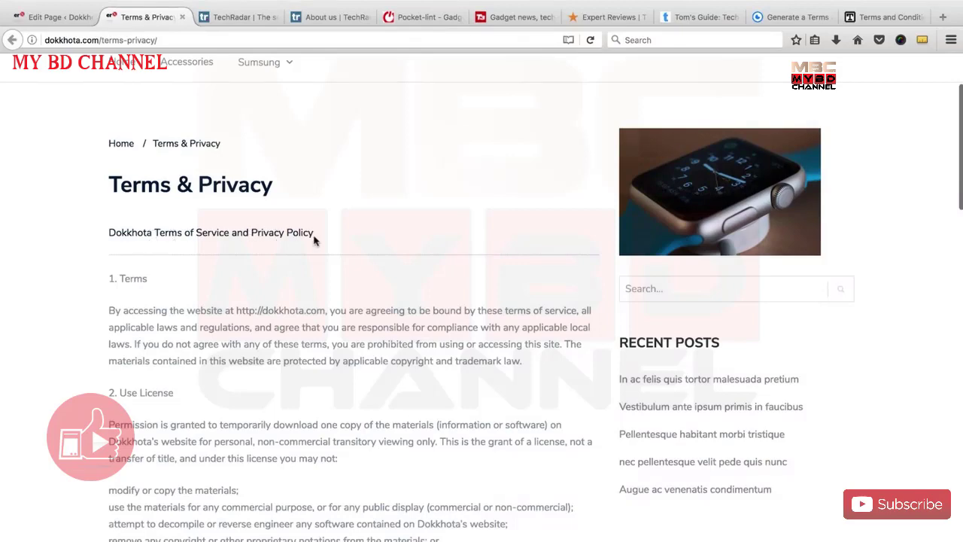
scroll(315, 239, up, 3)
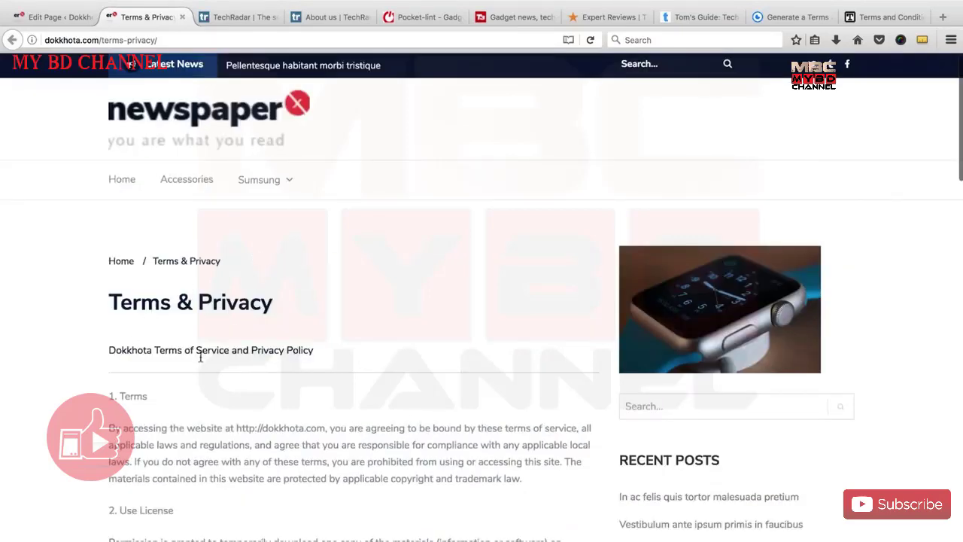
scroll(292, 350, down, 4)
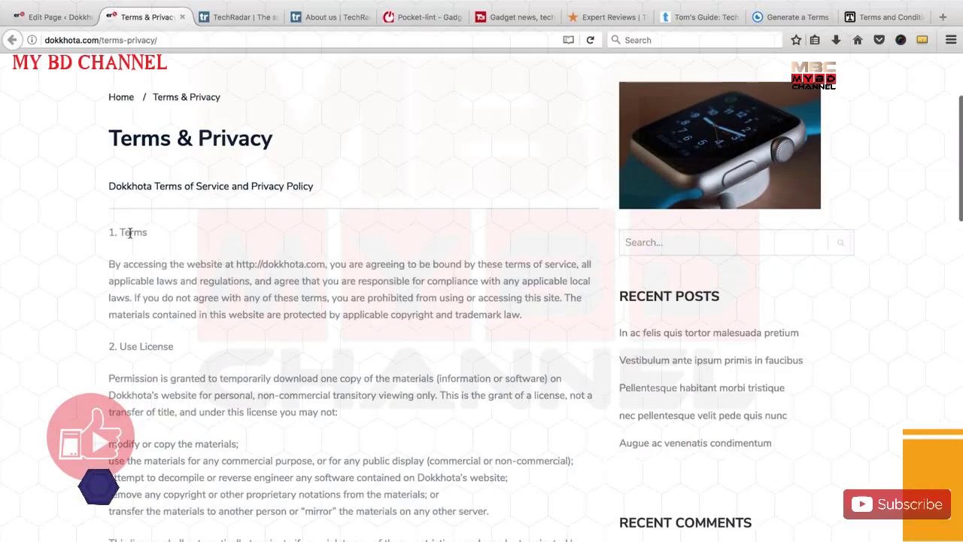
scroll(135, 241, down, 1)
scroll(142, 260, down, 4)
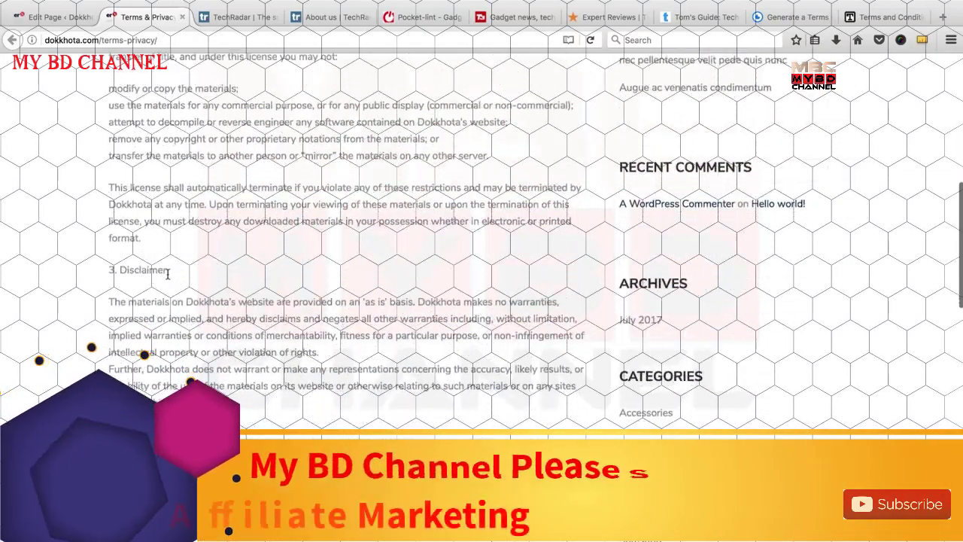
scroll(172, 287, down, 5)
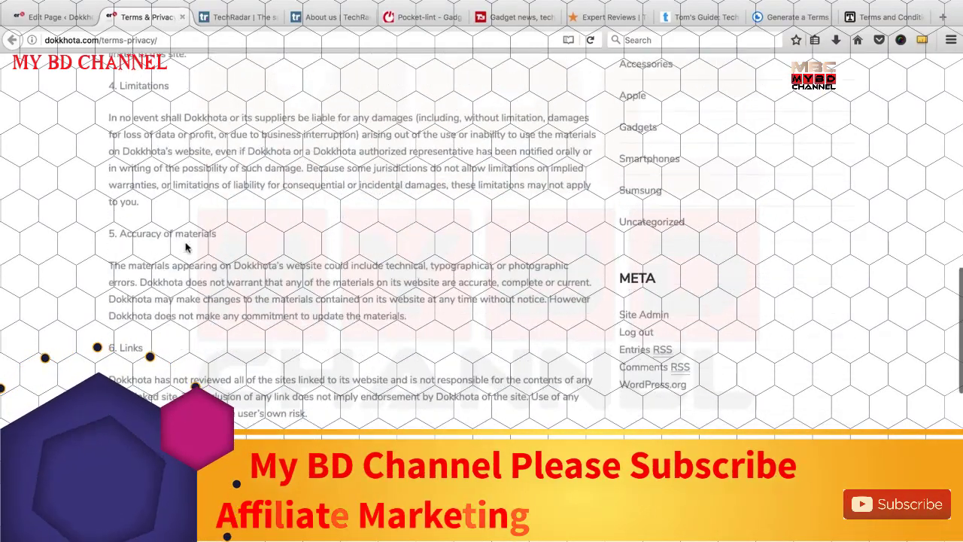
scroll(200, 295, down, 2)
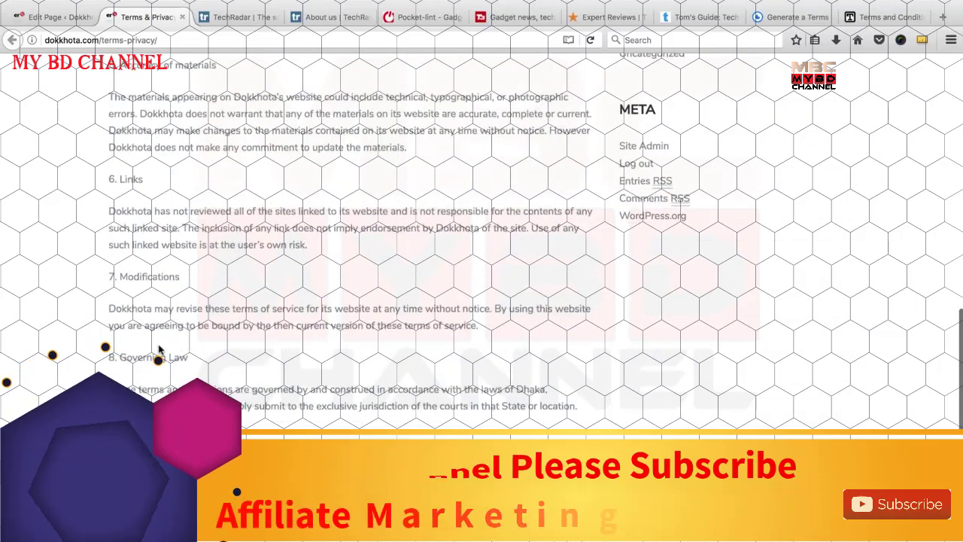
scroll(171, 170, down, 3)
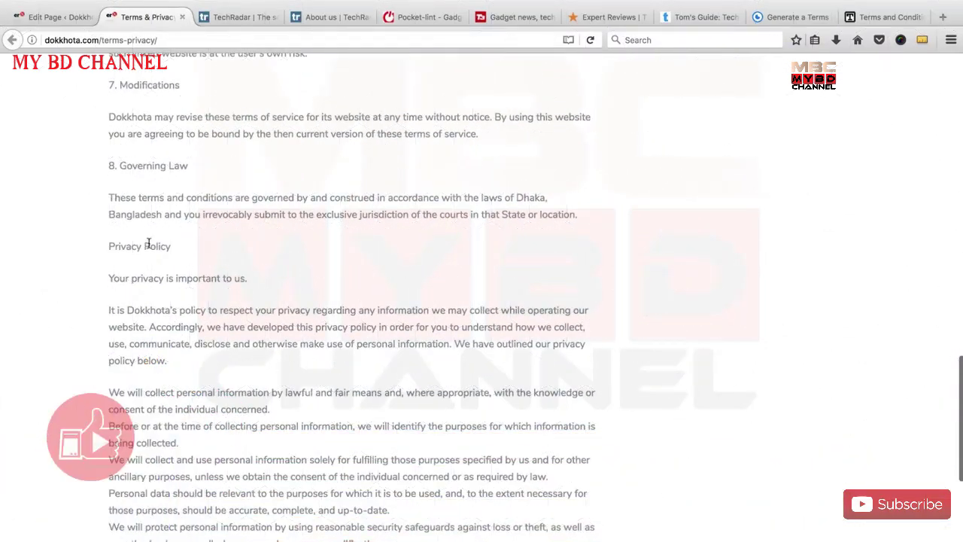
Scroll further through the numbered terms sections of the Terms & Privacy page.
drag(113, 249, 171, 250)
scroll(165, 294, down, 2)
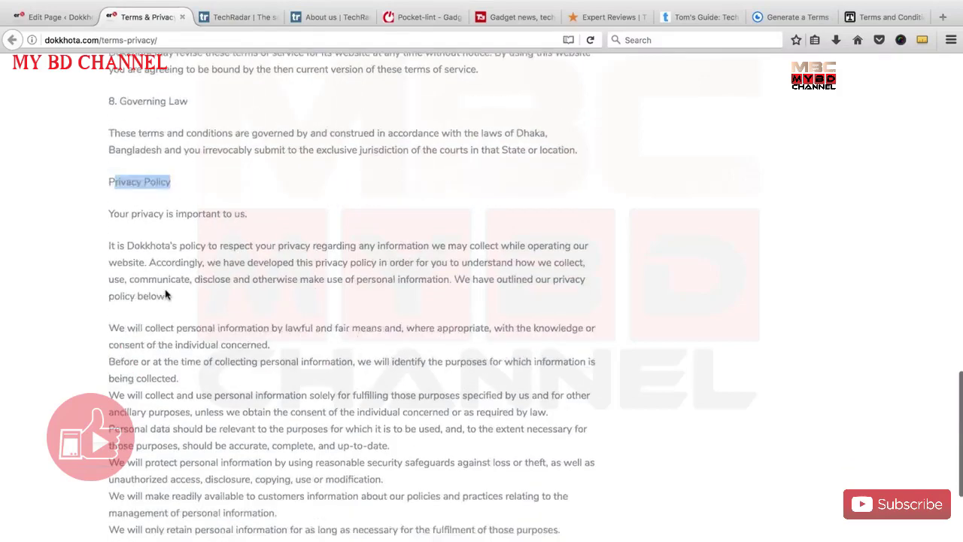
scroll(188, 207, down, 1)
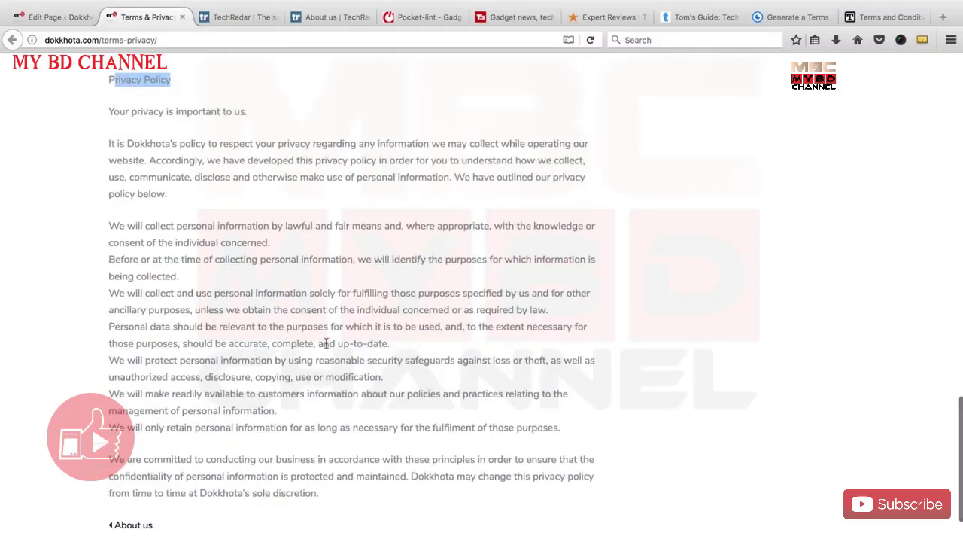
scroll(325, 344, up, 6)
scroll(326, 345, up, 18)
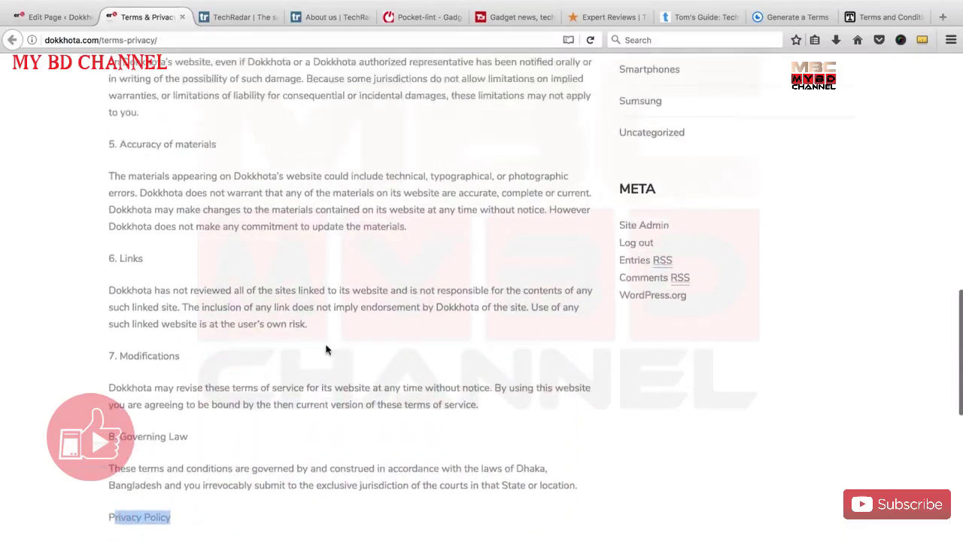
scroll(326, 343, up, 1)
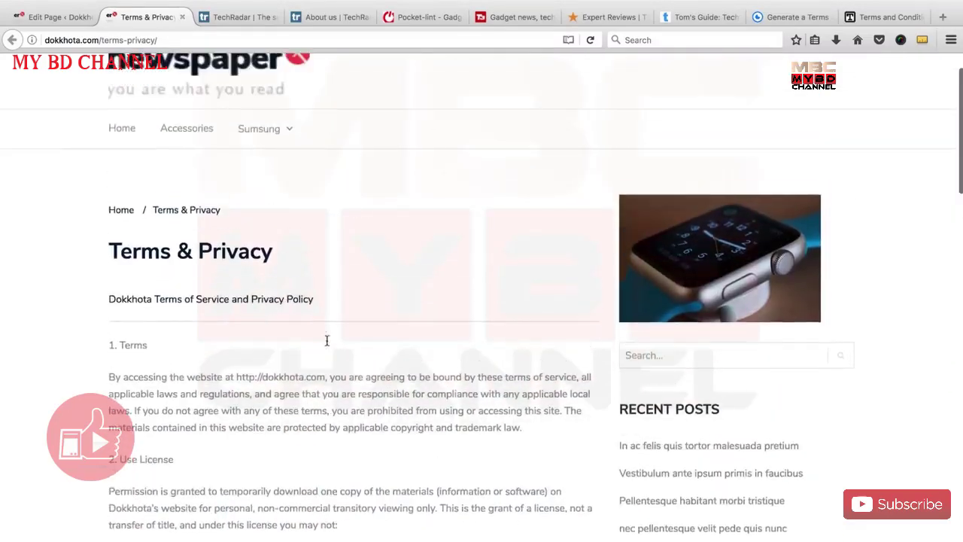
scroll(326, 342, down, 5)
scroll(327, 340, down, 1)
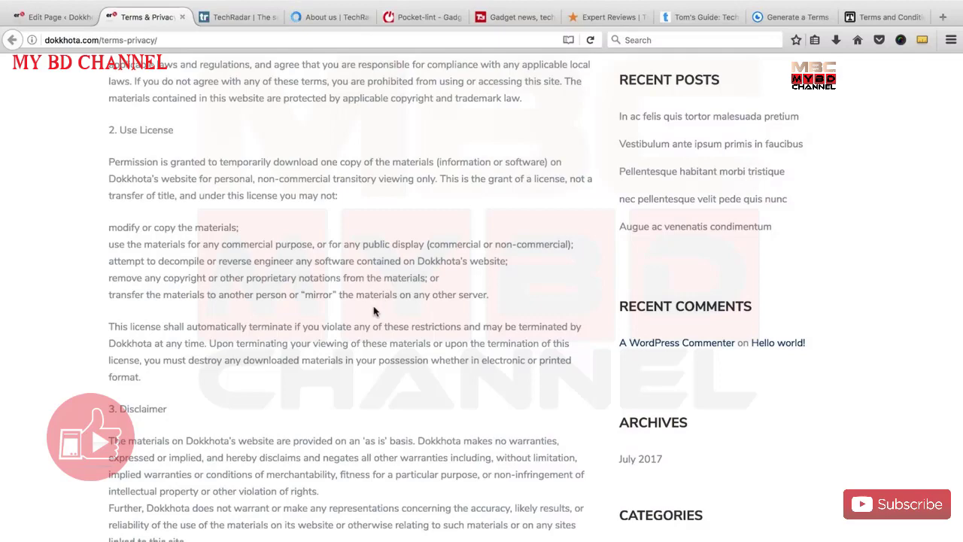
scroll(374, 310, down, 1)
scroll(370, 320, down, 1)
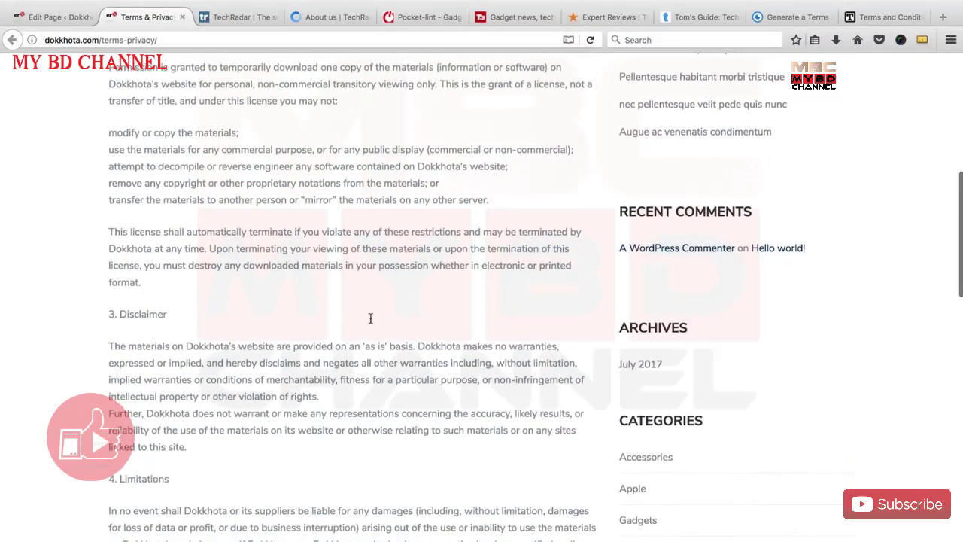
scroll(370, 322, down, 1)
scroll(370, 321, down, 1)
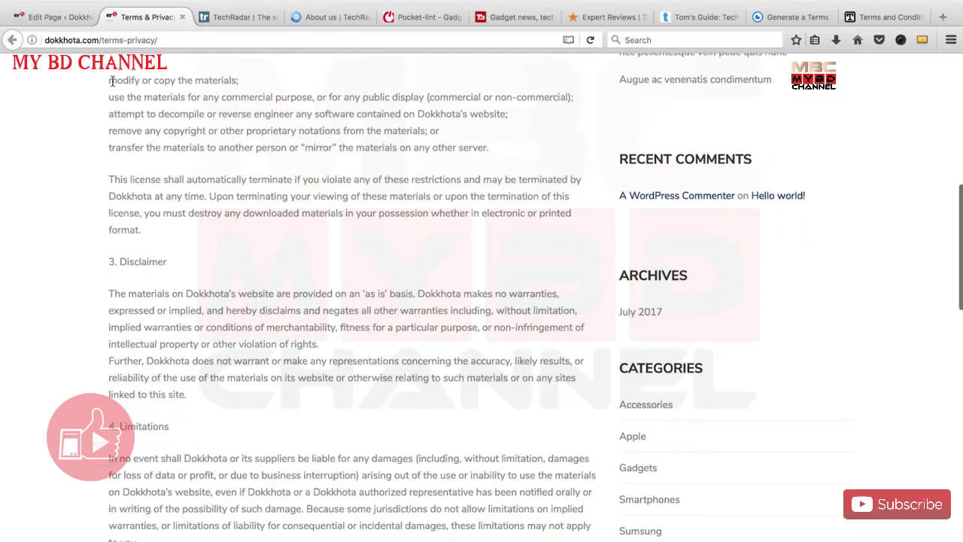
Highlight and review the license and disclaimer passage of the terms.
drag(110, 80, 354, 391)
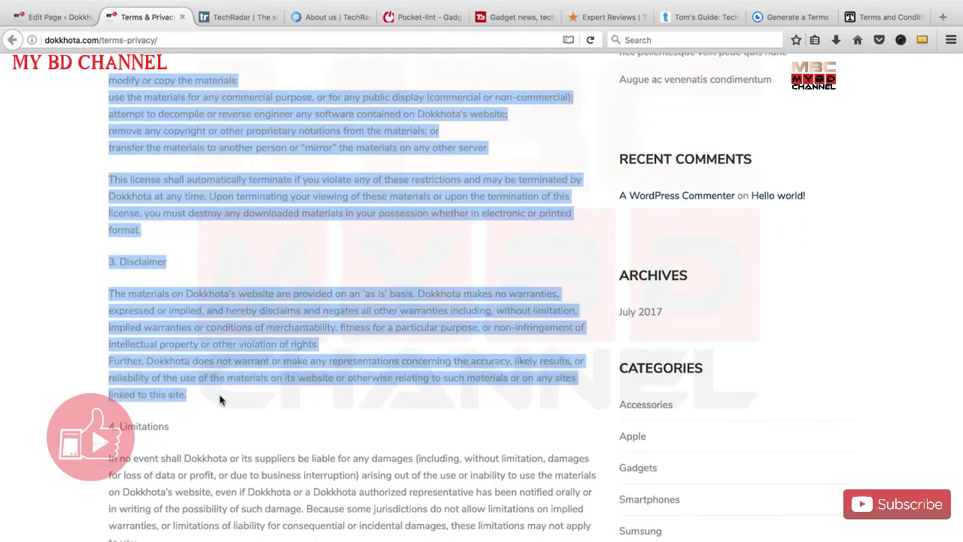
click(219, 400)
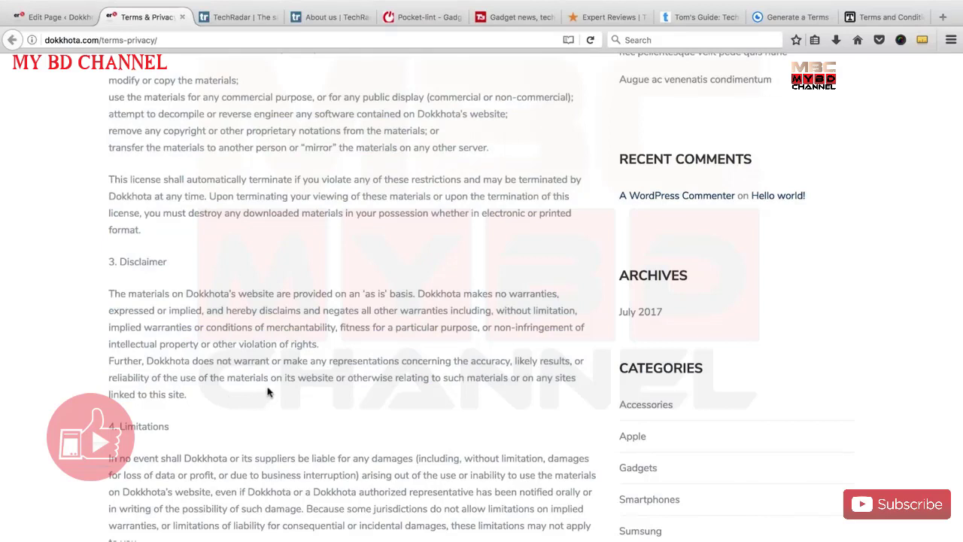
drag(201, 402, 110, 88)
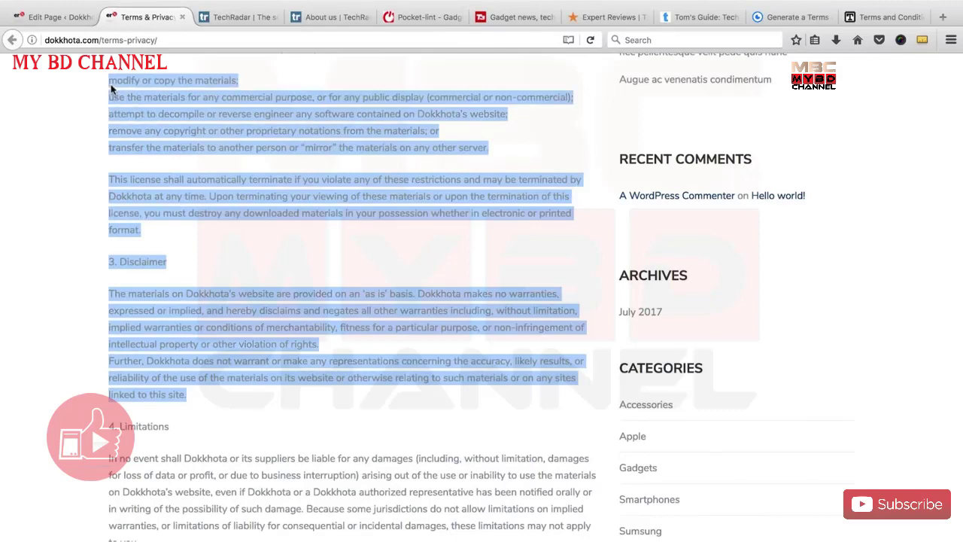
click(241, 266)
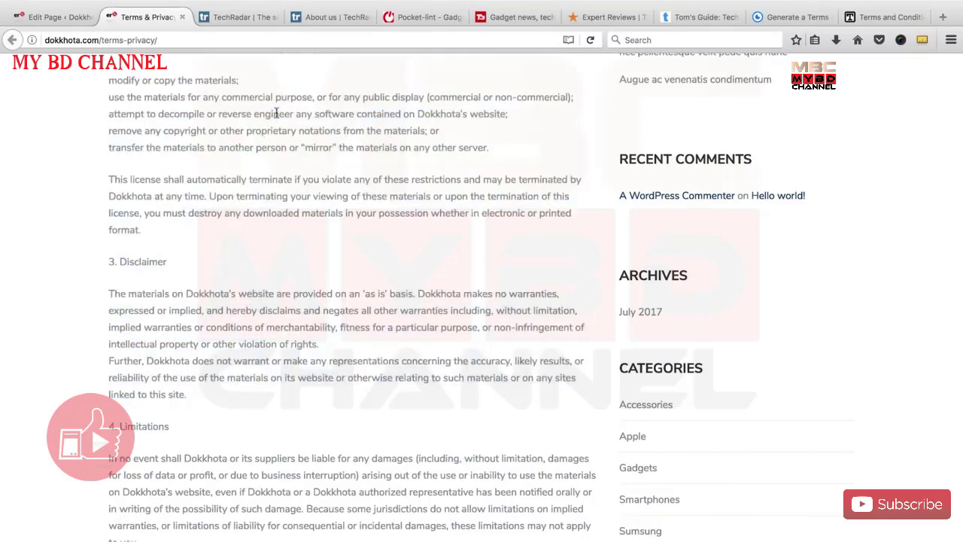
scroll(277, 283, down, 1)
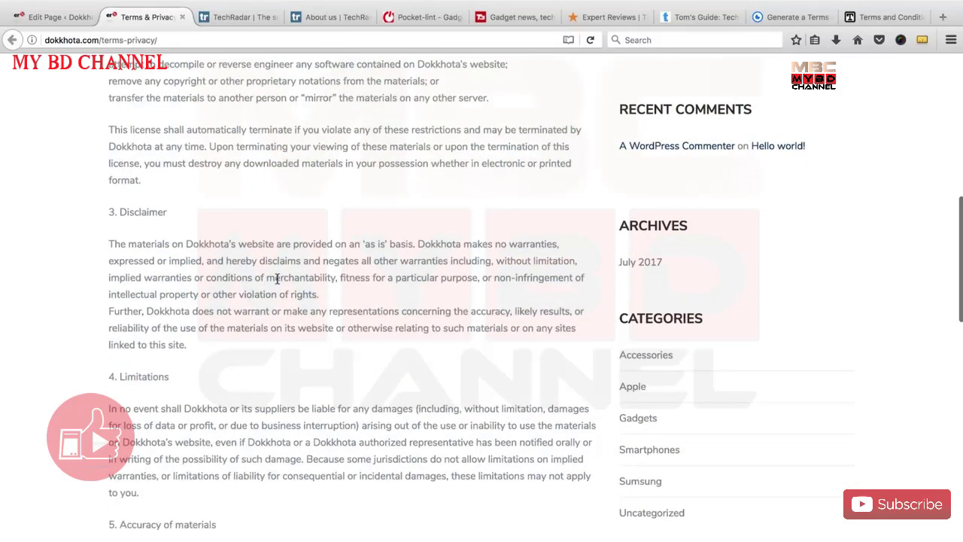
scroll(291, 279, down, 6)
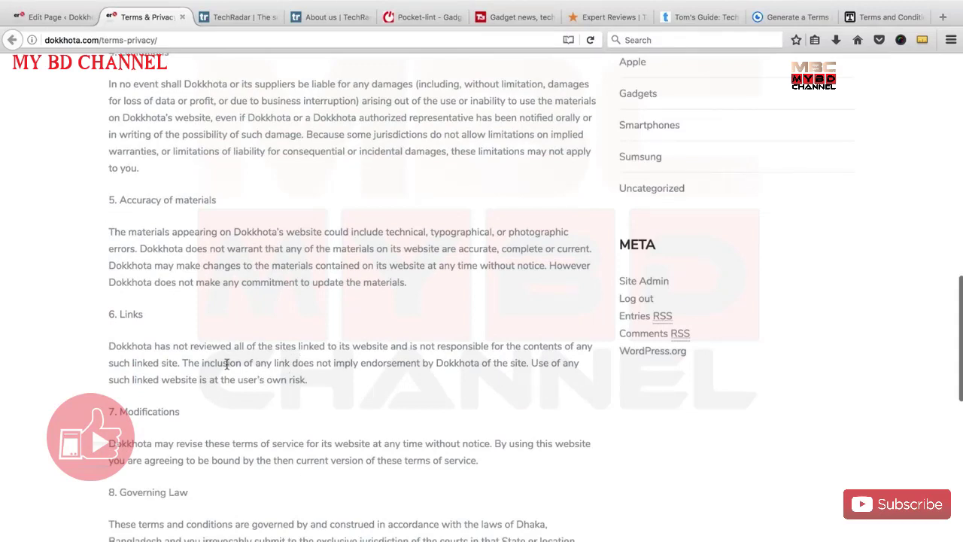
Highlight the endorsement phrase in section 6 Links and the word 'inclusion' while reading.
drag(206, 363, 419, 363)
scroll(326, 341, down, 3)
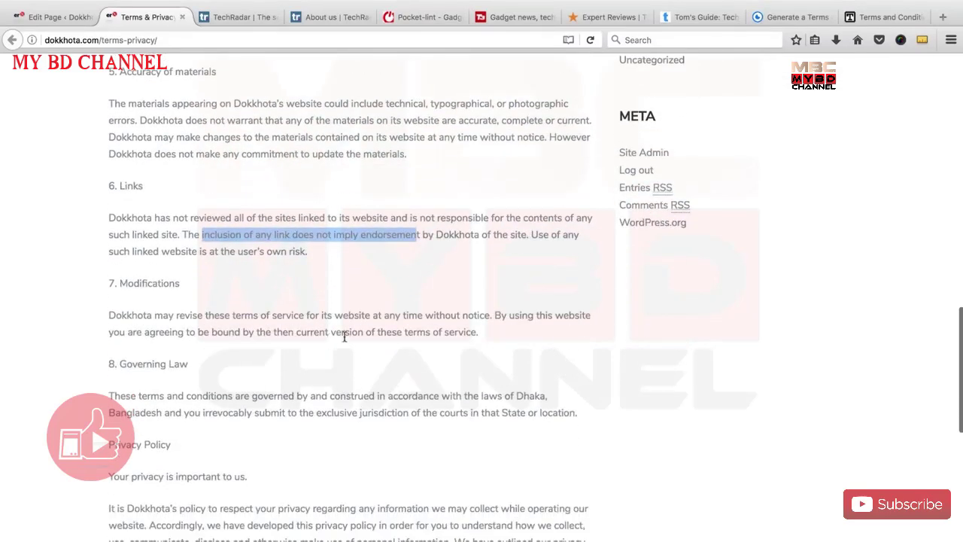
click(373, 223)
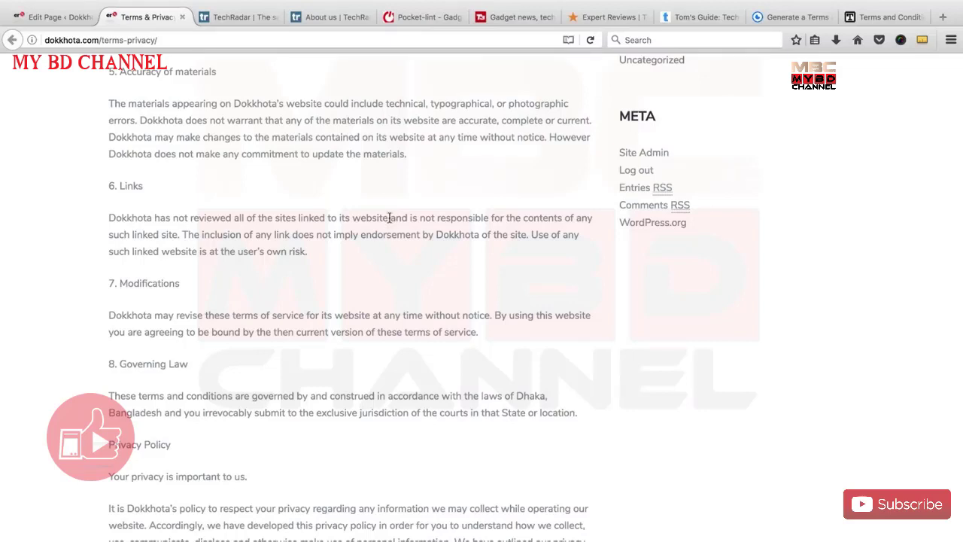
scroll(359, 361, up, 5)
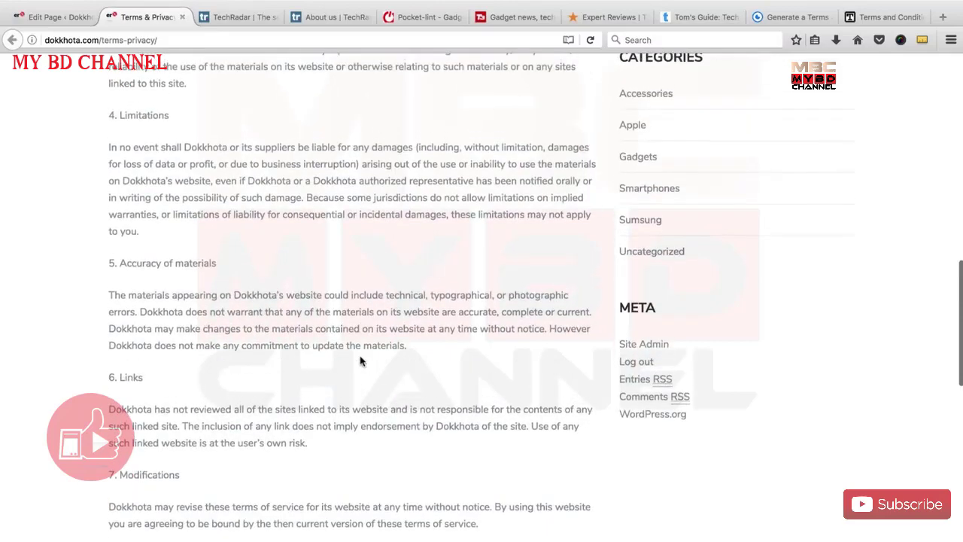
scroll(360, 361, down, 3)
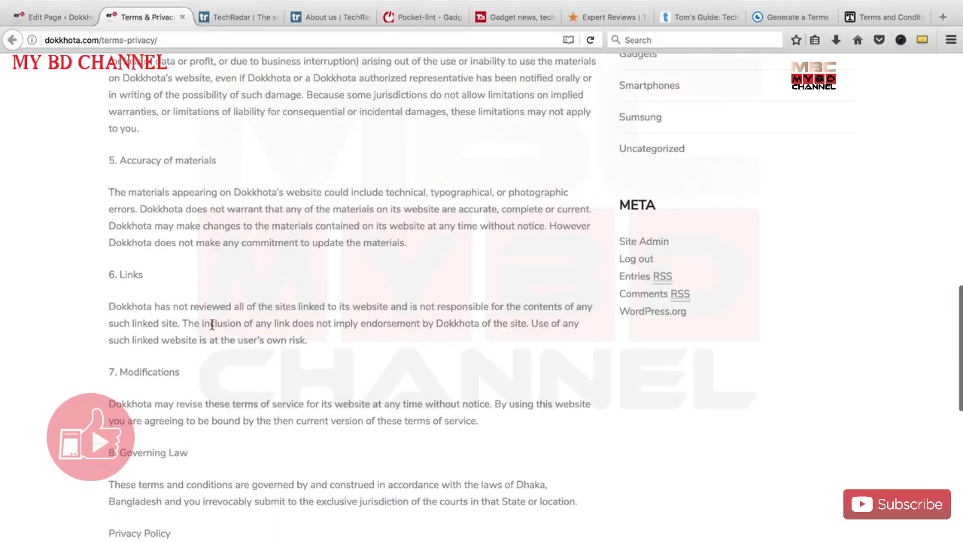
drag(201, 323, 243, 323)
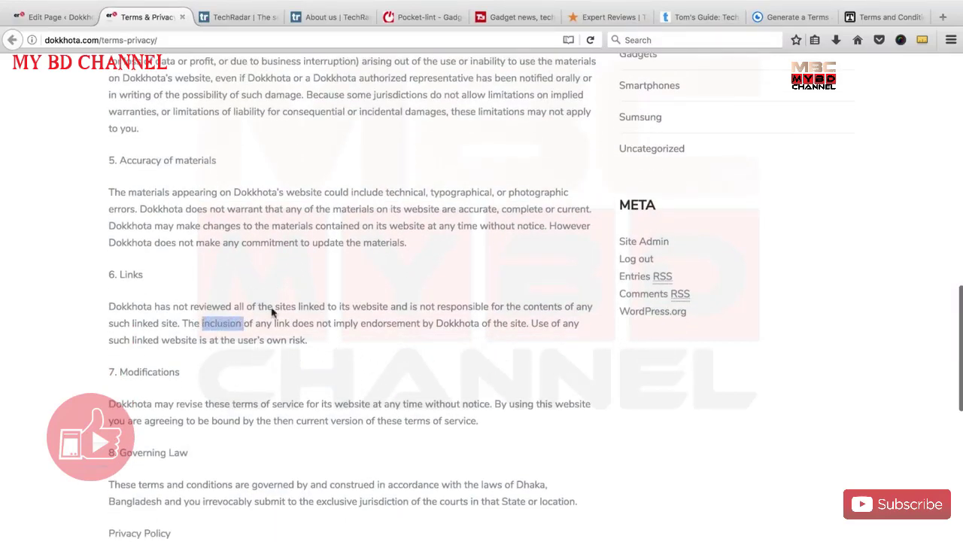
click(367, 323)
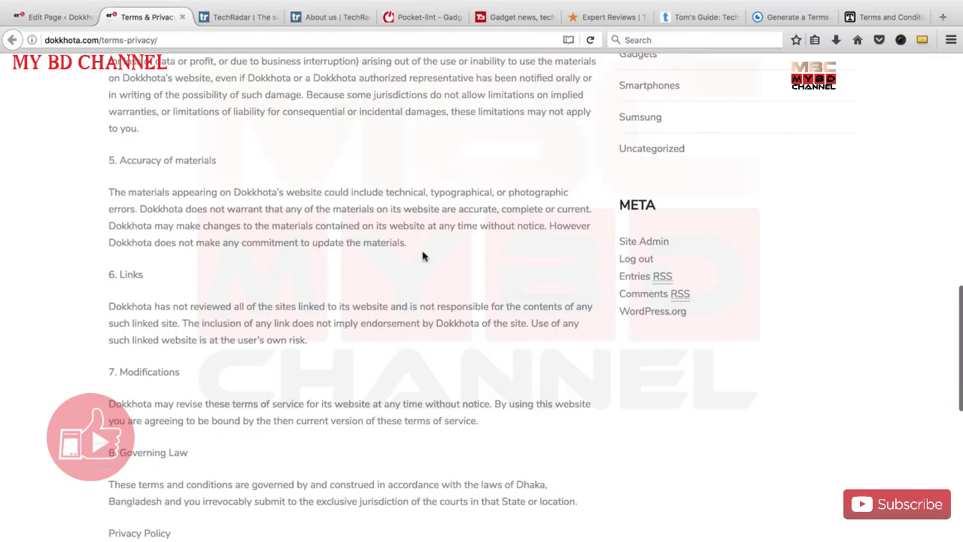
Scroll up and down the page to finish reviewing the text.
scroll(390, 335, up, 1)
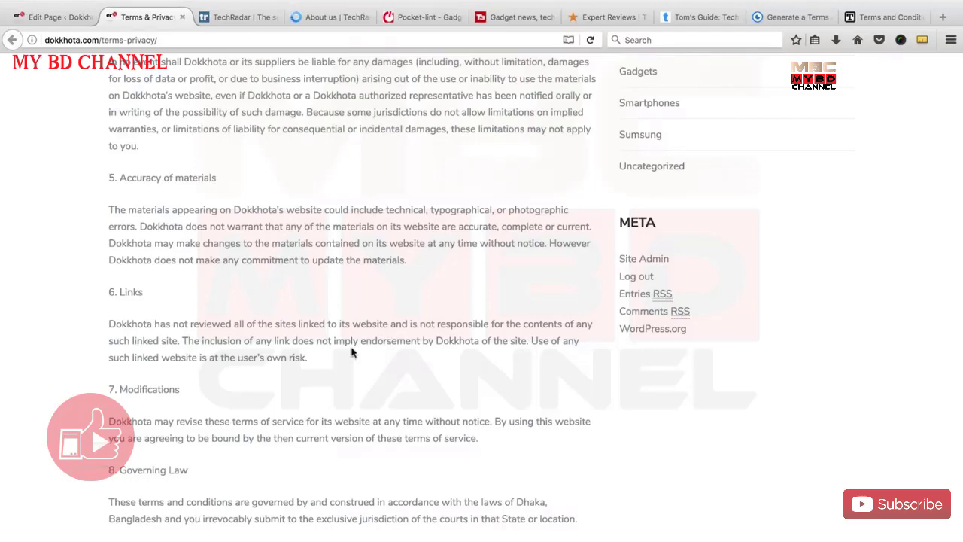
scroll(351, 352, down, 10)
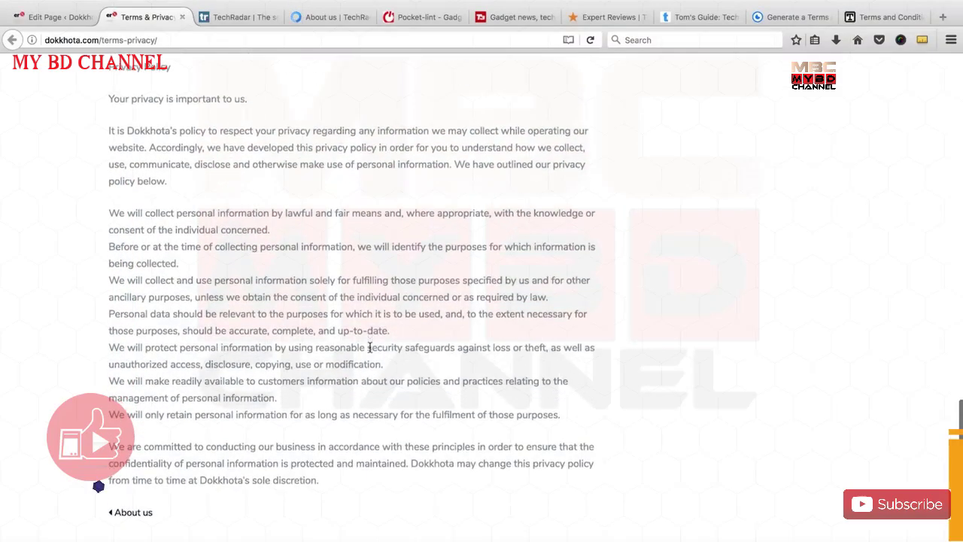
scroll(369, 346, up, 20)
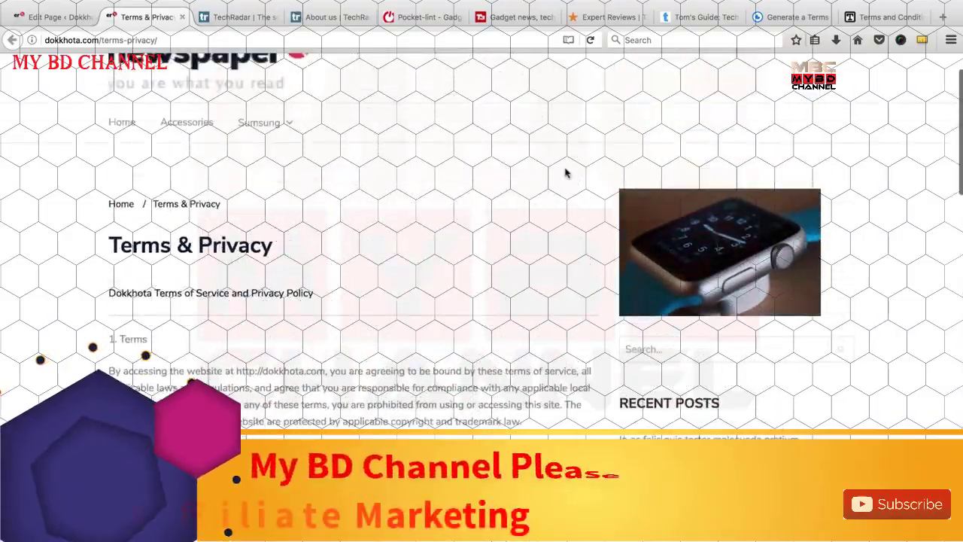
scroll(301, 252, up, 1)
scroll(301, 251, down, 3)
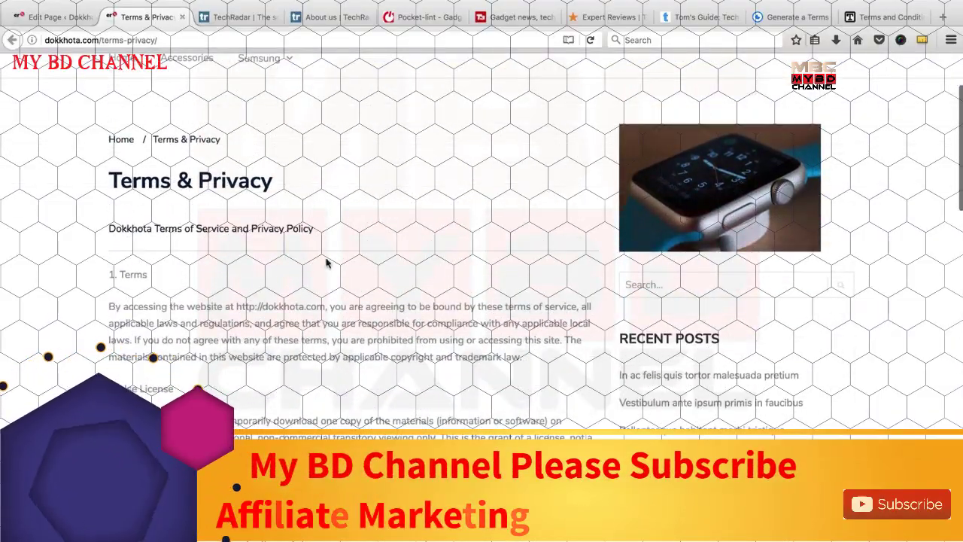
scroll(327, 262, down, 20)
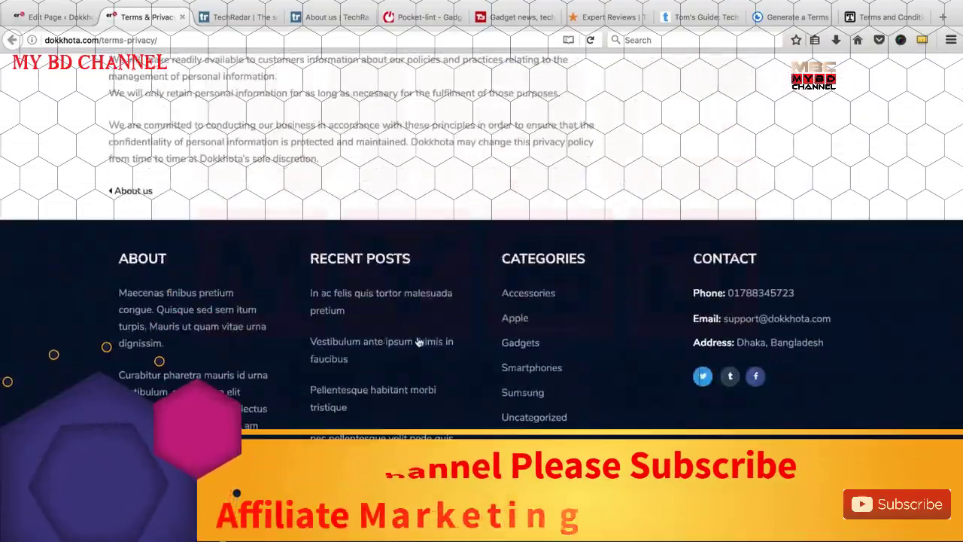
scroll(419, 341, up, 10)
scroll(376, 335, down, 8)
scroll(355, 331, up, 1)
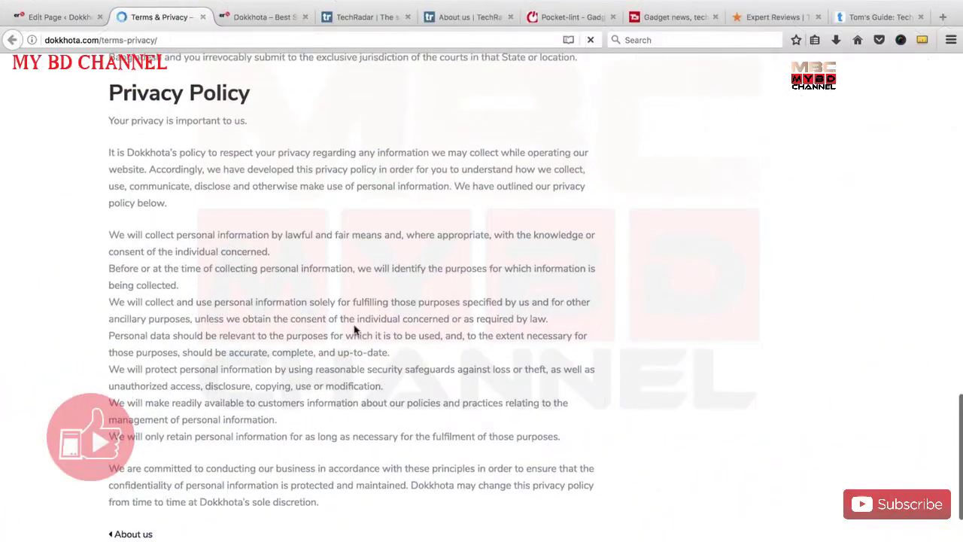
scroll(229, 475, up, 10)
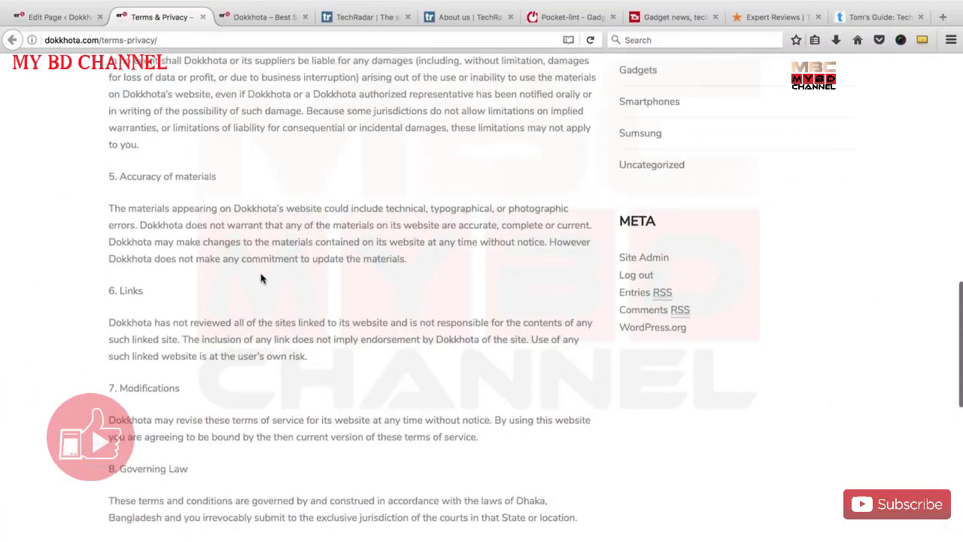
scroll(292, 312, up, 10)
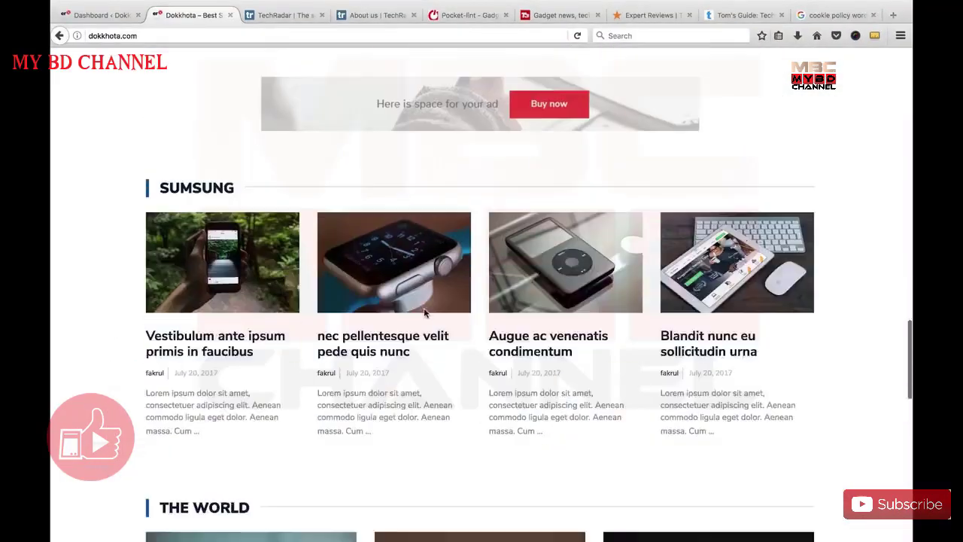
scroll(425, 313, down, 10)
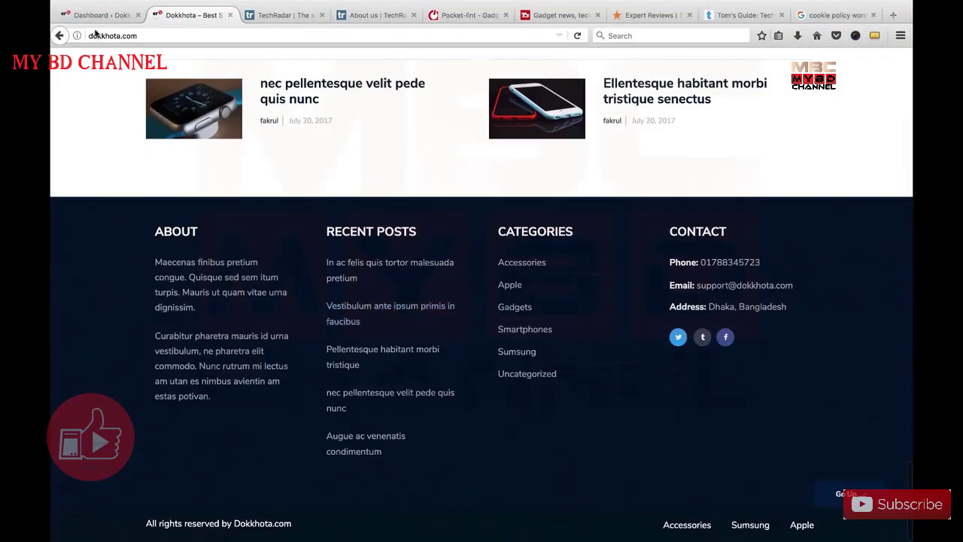
Open the Menus editor in the WordPress dashboard and expand the 'Select a menu to edit' dropdown.
click(99, 15)
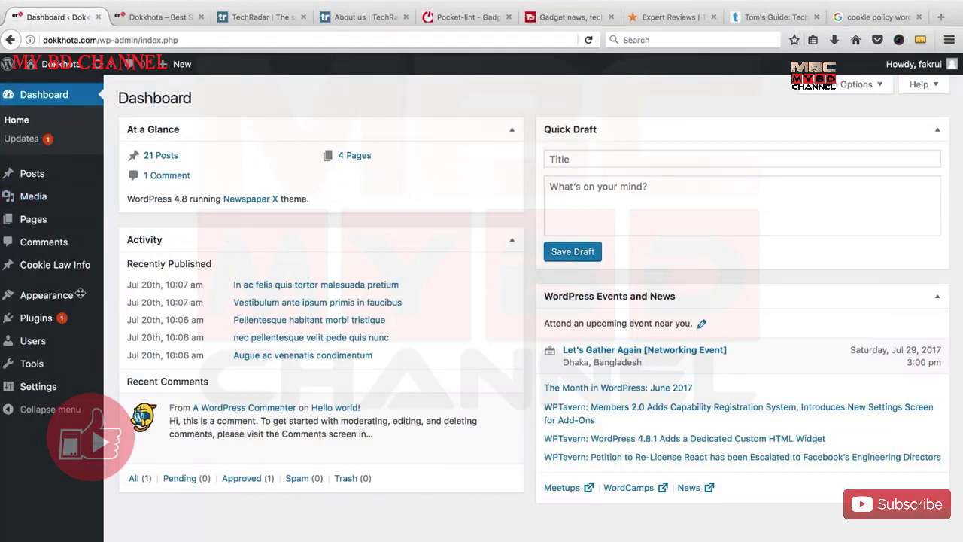
mouse_move(33, 303)
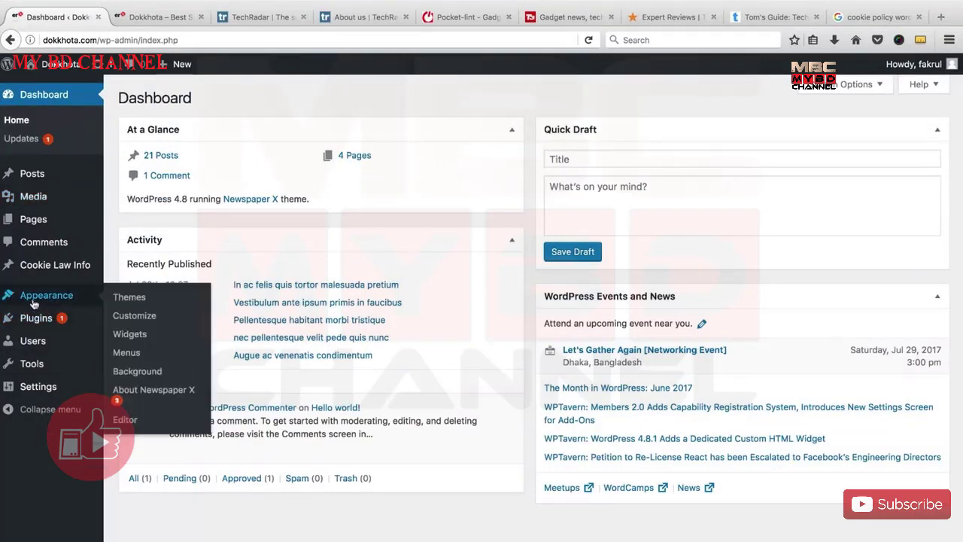
click(130, 354)
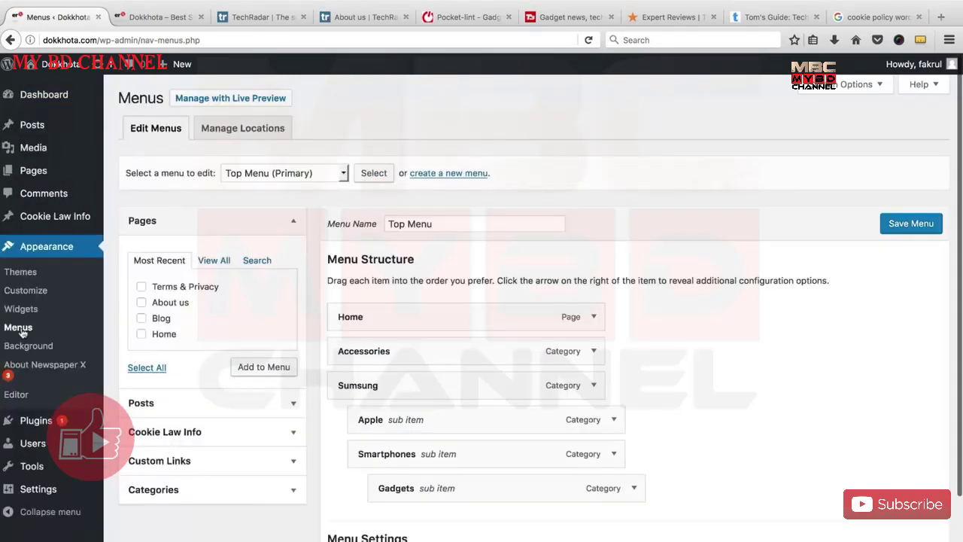
scroll(398, 346, down, 1)
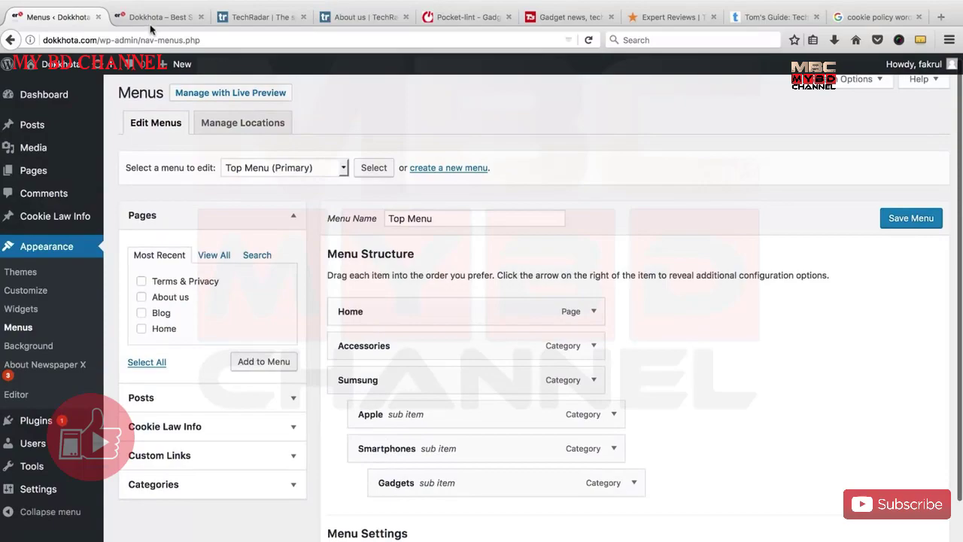
click(153, 18)
scroll(237, 233, up, 15)
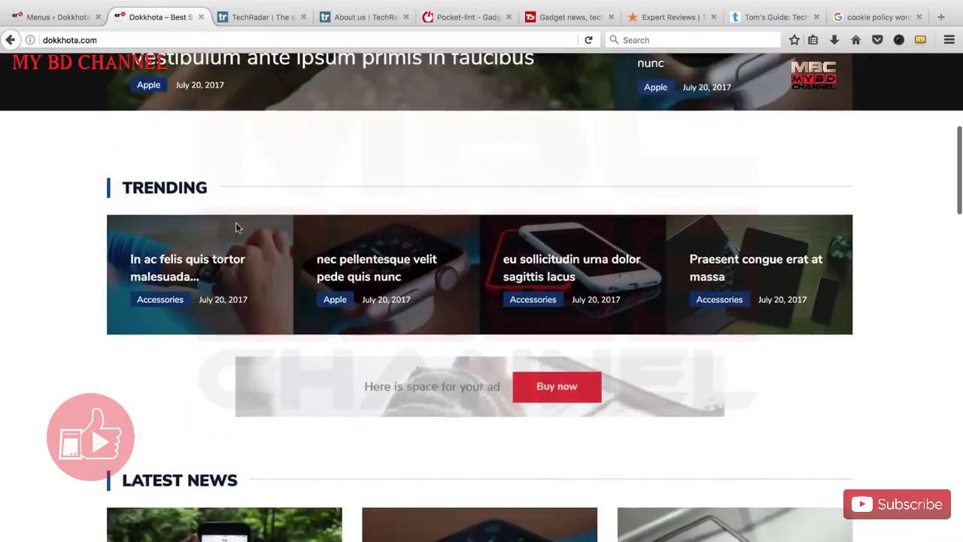
scroll(235, 222, up, 5)
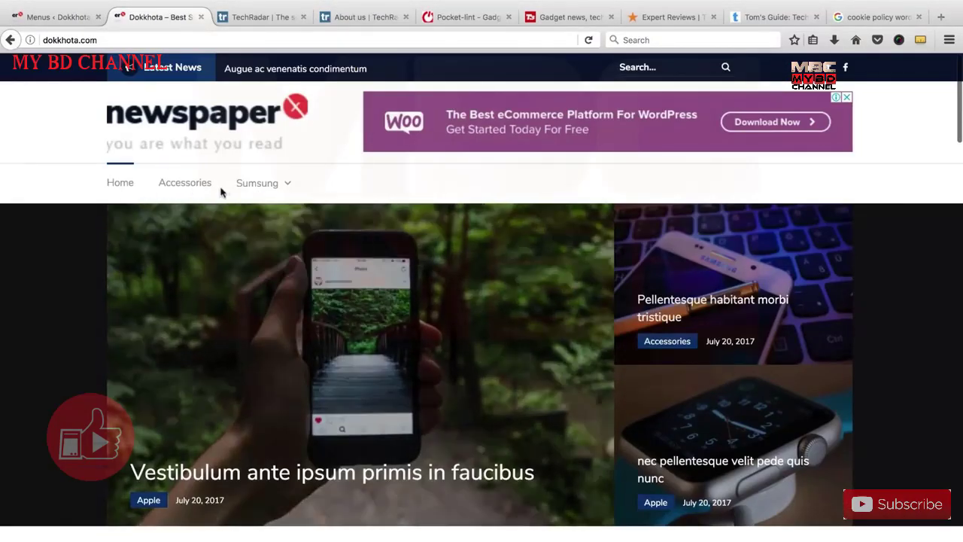
click(77, 18)
click(263, 176)
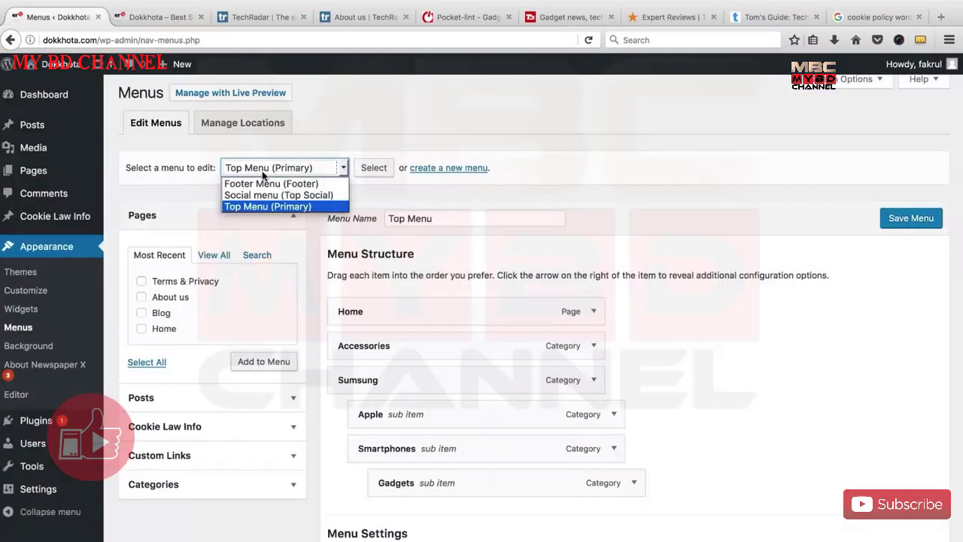
Load the Footer Menu and remove its Accessories, Samsung and Apple items.
click(262, 183)
click(374, 168)
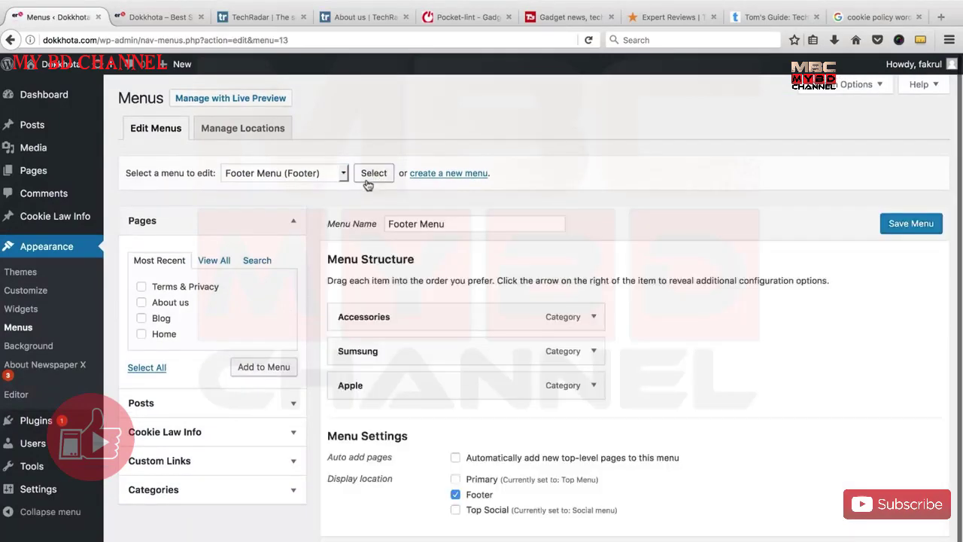
scroll(343, 255, down, 1)
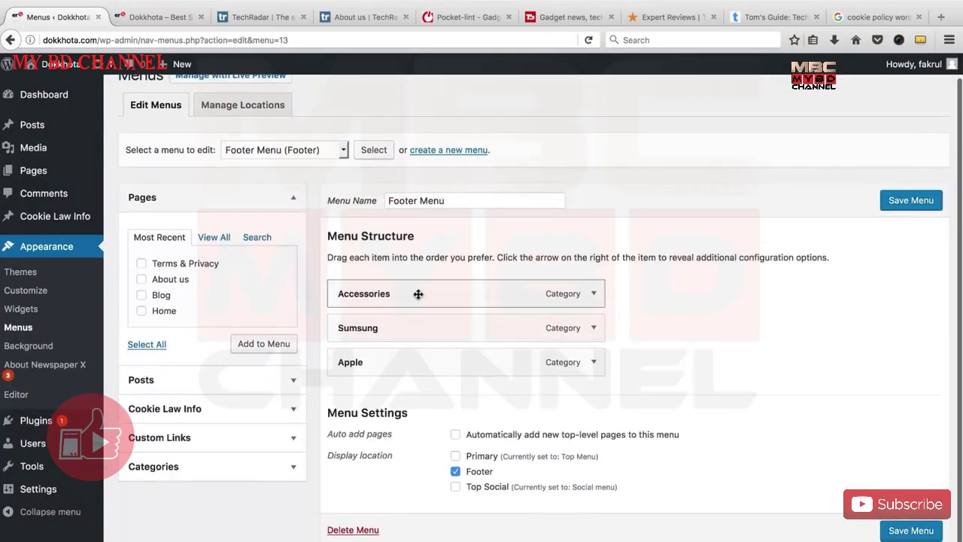
click(593, 295)
scroll(577, 315, down, 2)
click(342, 359)
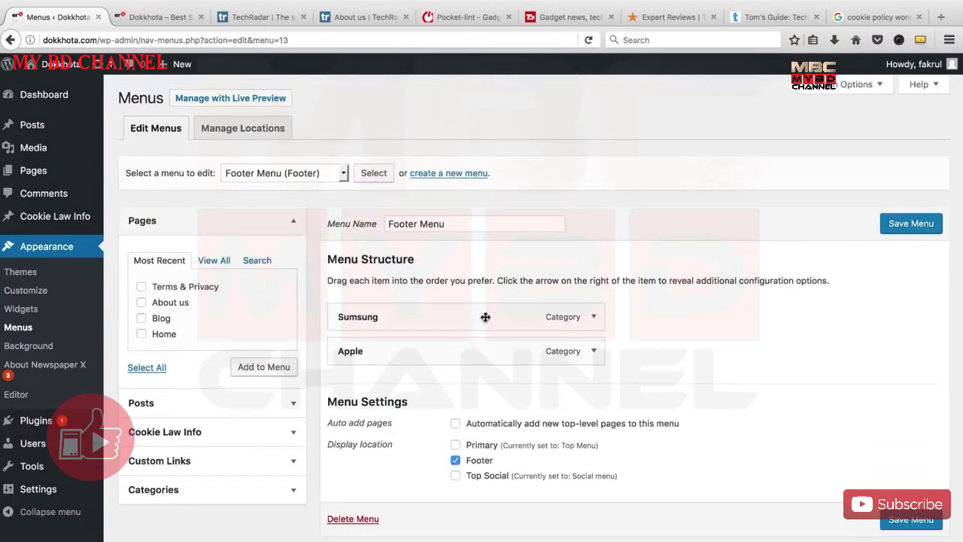
click(592, 322)
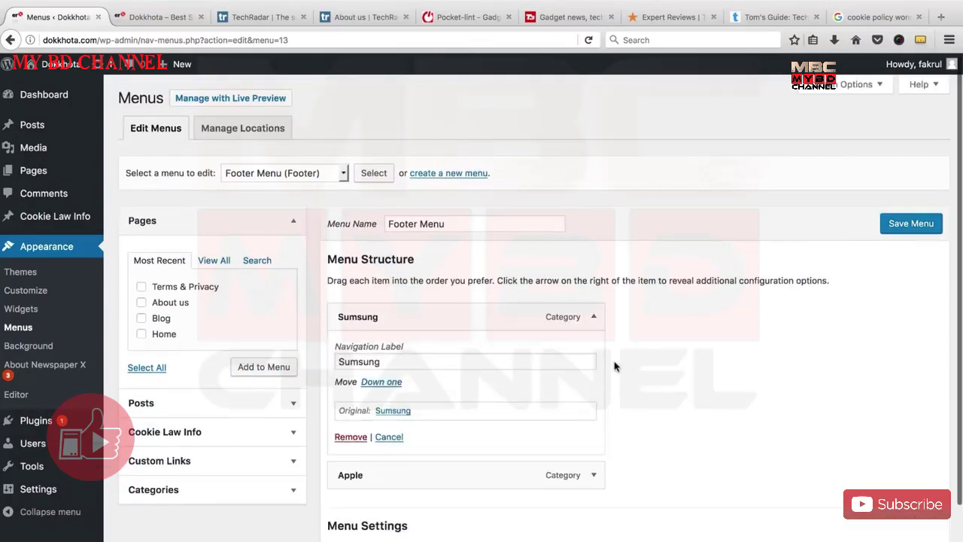
click(352, 437)
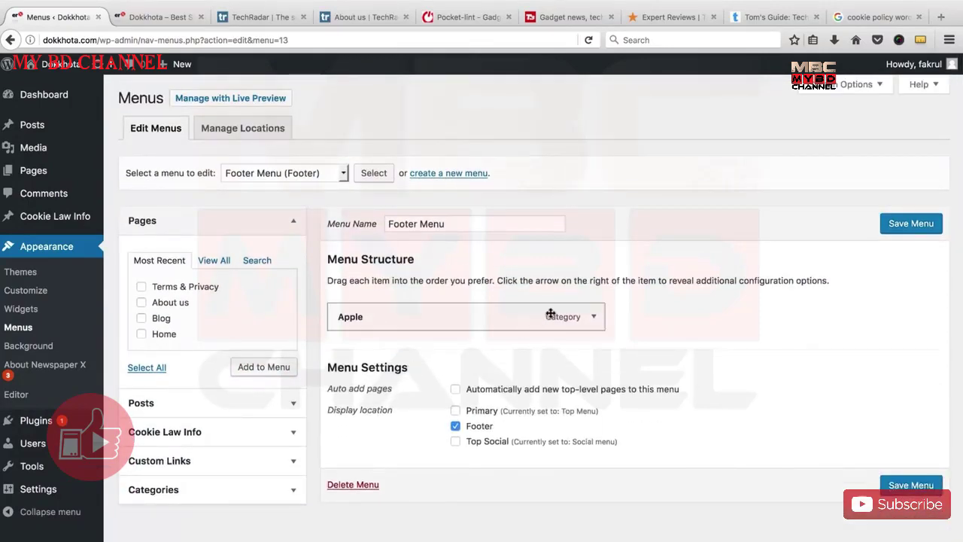
click(593, 316)
click(351, 418)
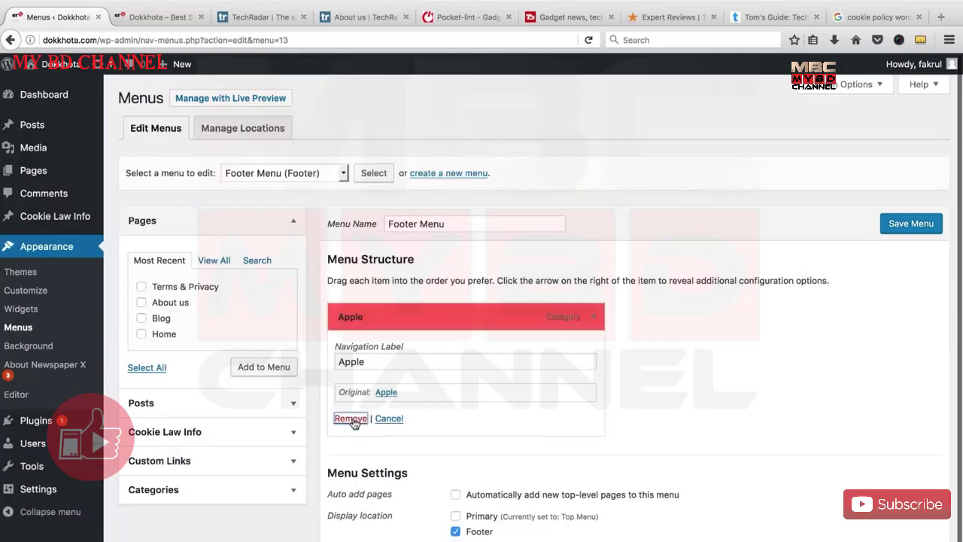
Add the Terms & Privacy and About us pages, put About us first, and save the menu.
click(281, 221)
click(285, 223)
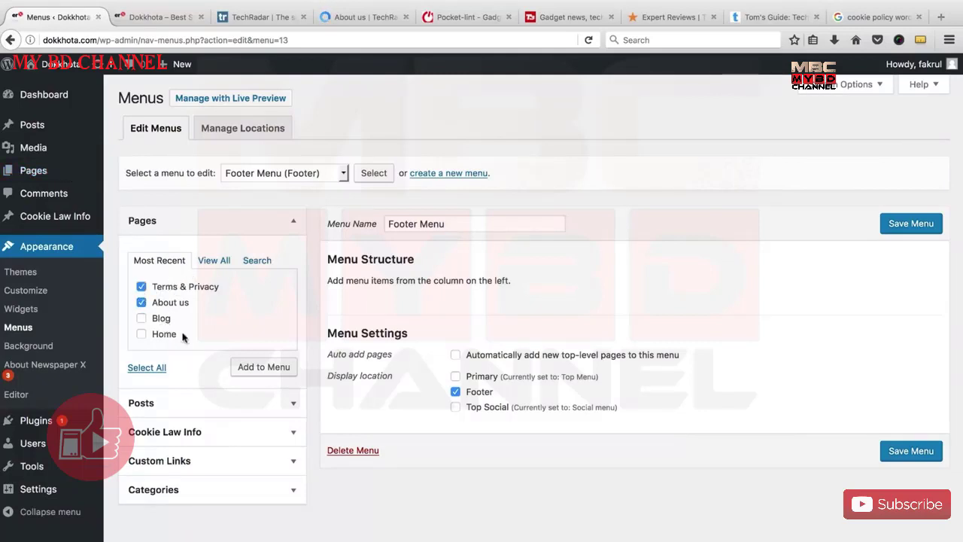
click(249, 366)
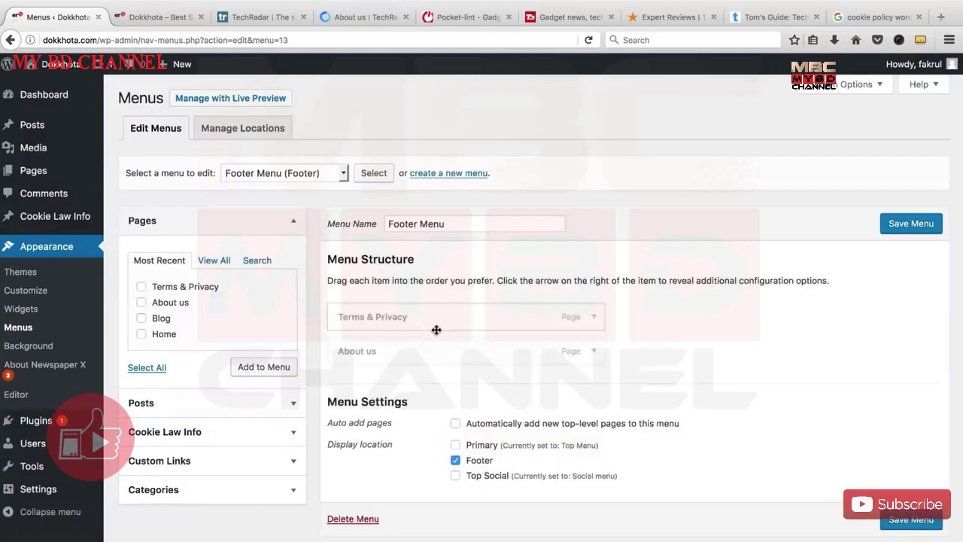
drag(389, 355, 395, 339)
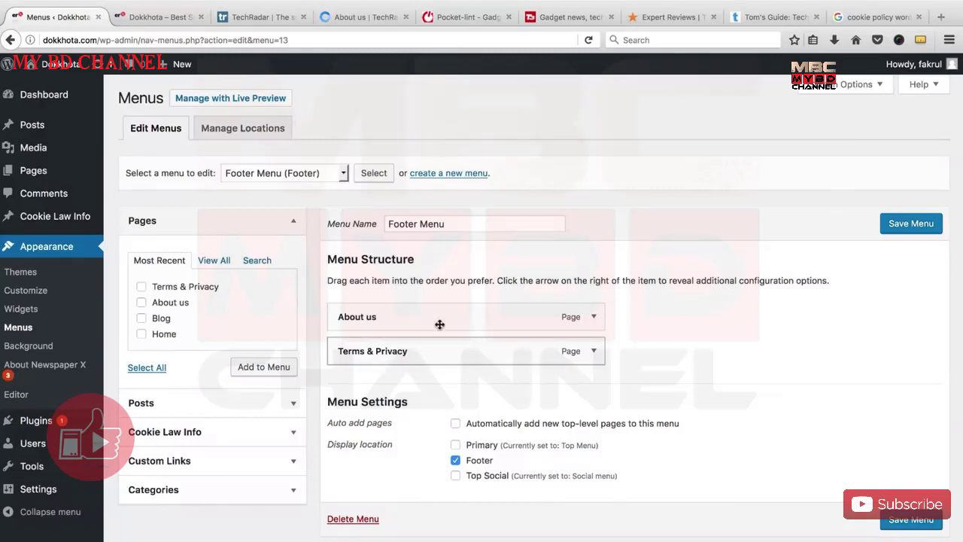
click(911, 229)
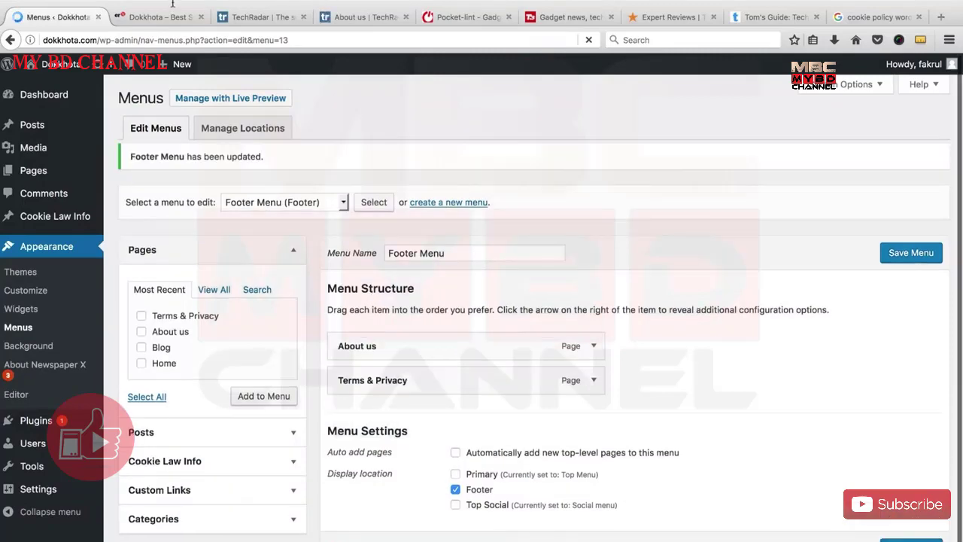
click(156, 22)
Reload the live Dokkhota homepage and scroll down to check the footer links.
right_click(161, 18)
click(171, 23)
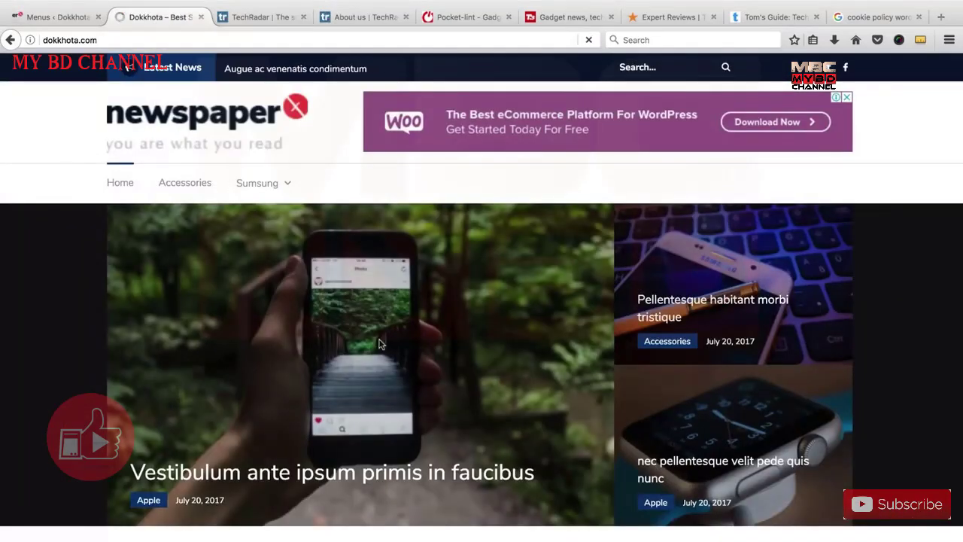
scroll(453, 358, down, 15)
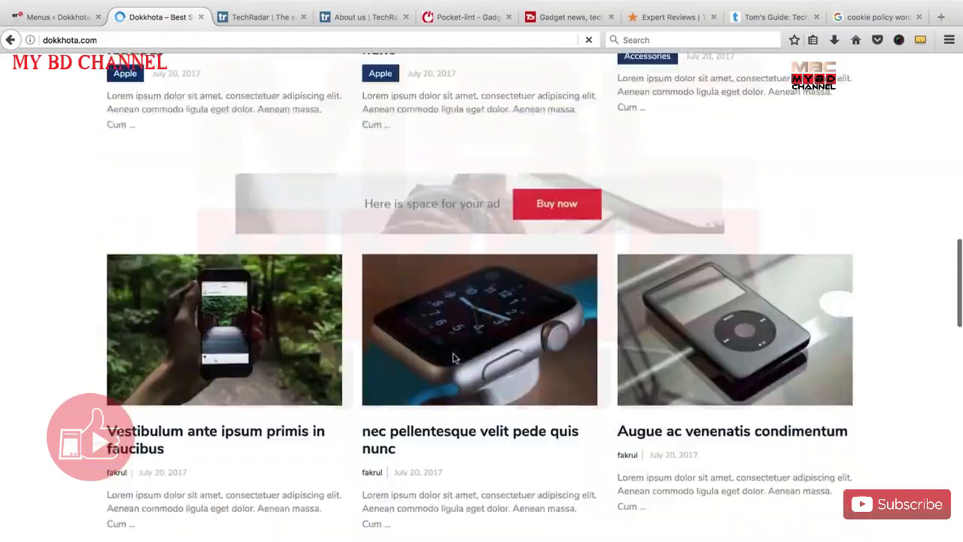
scroll(454, 358, down, 12)
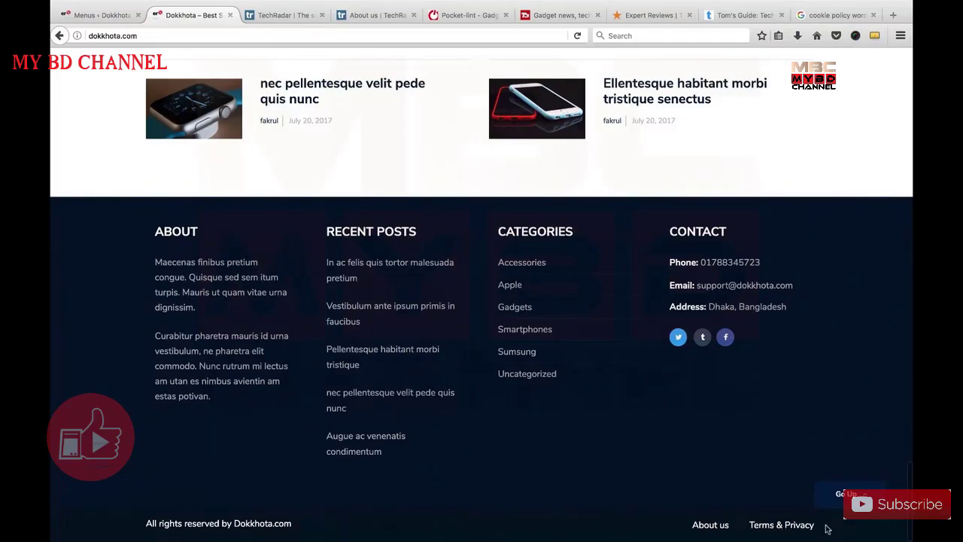
click(99, 16)
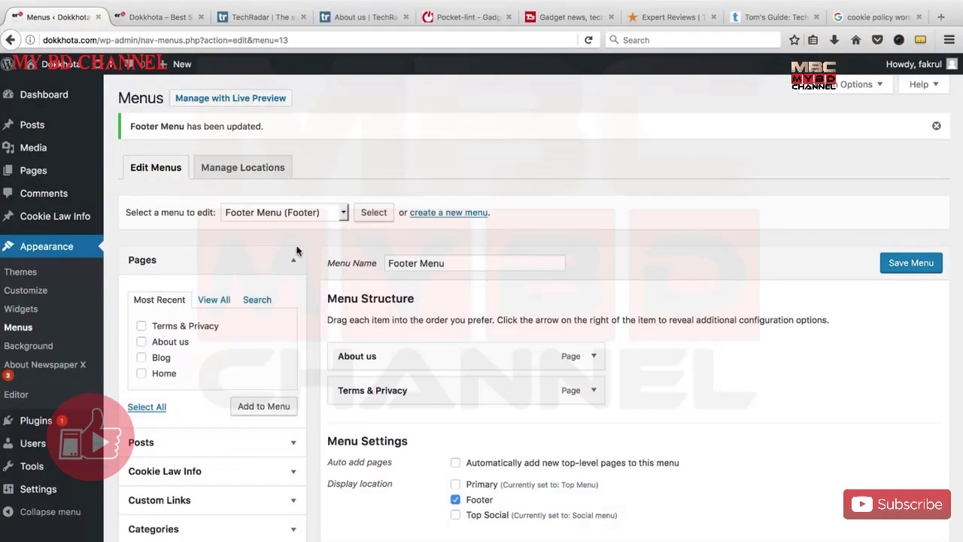
click(182, 17)
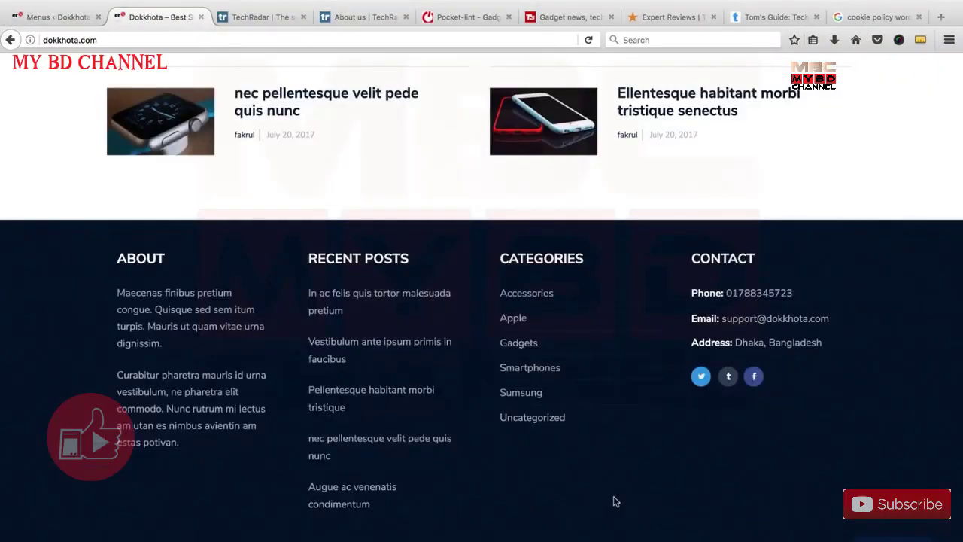
scroll(614, 501, up, 20)
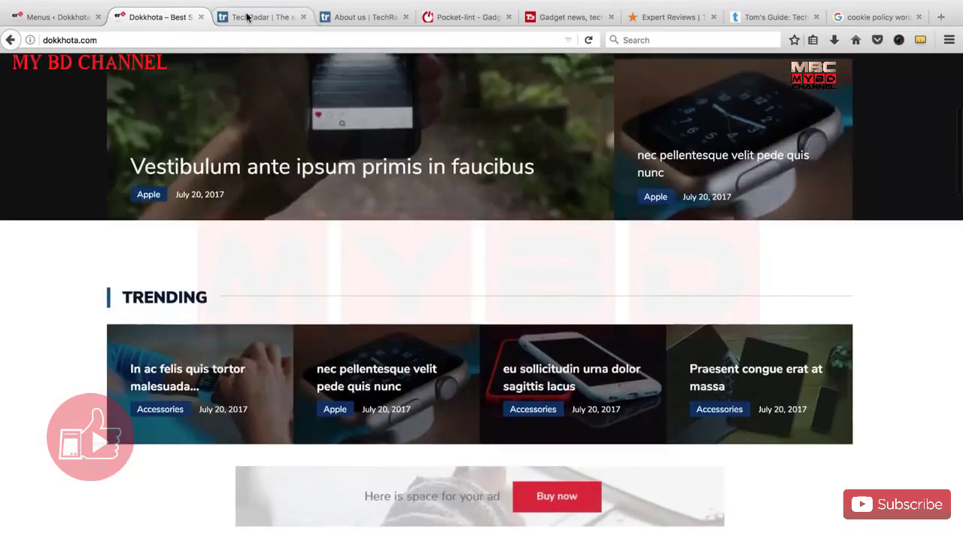
Browse the TechRadar site, then close its Advertise With Us and About us pages.
click(246, 16)
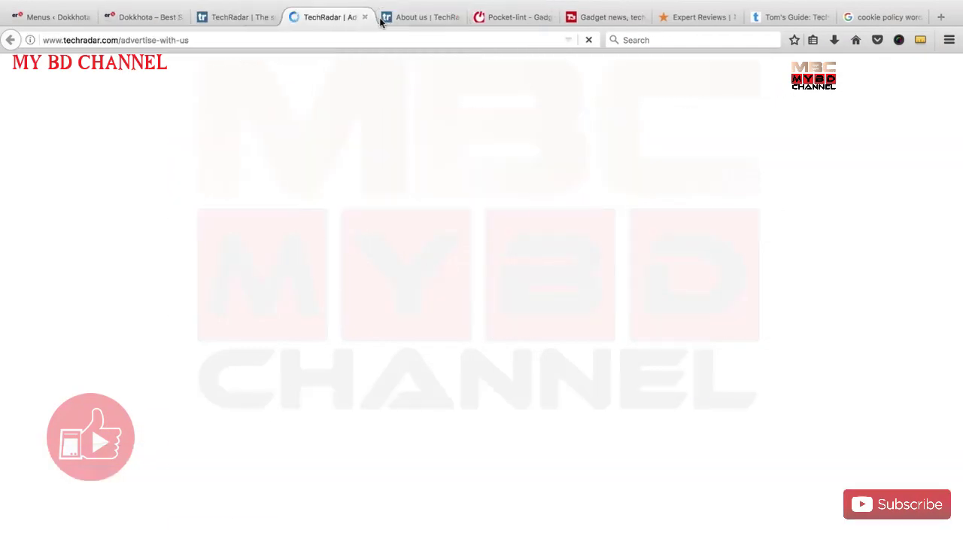
scroll(392, 312, down, 2)
scroll(392, 312, down, 2)
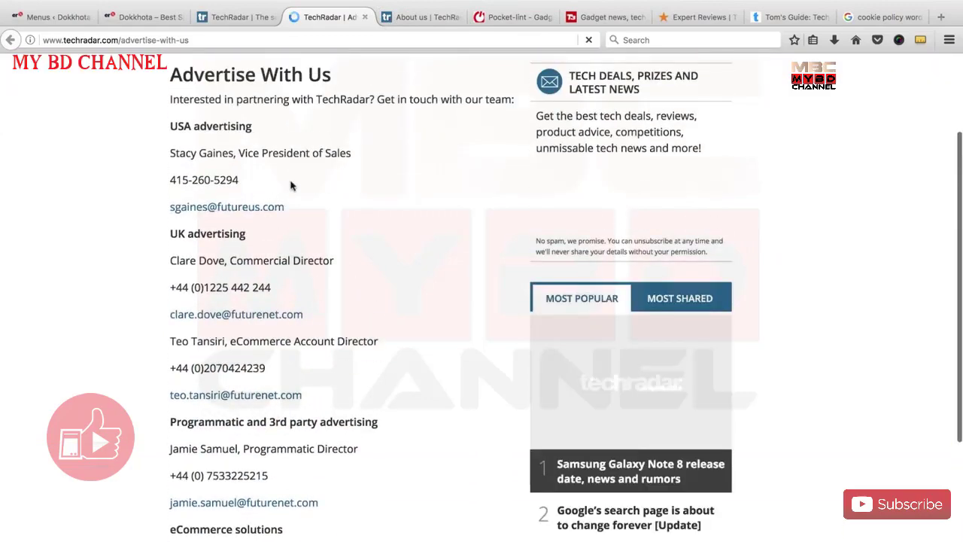
scroll(276, 357, down, 4)
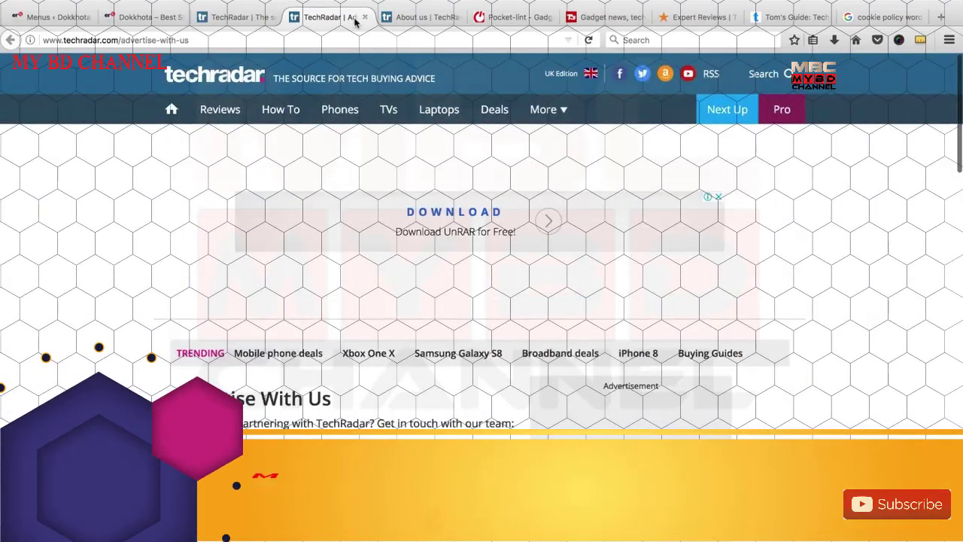
click(365, 17)
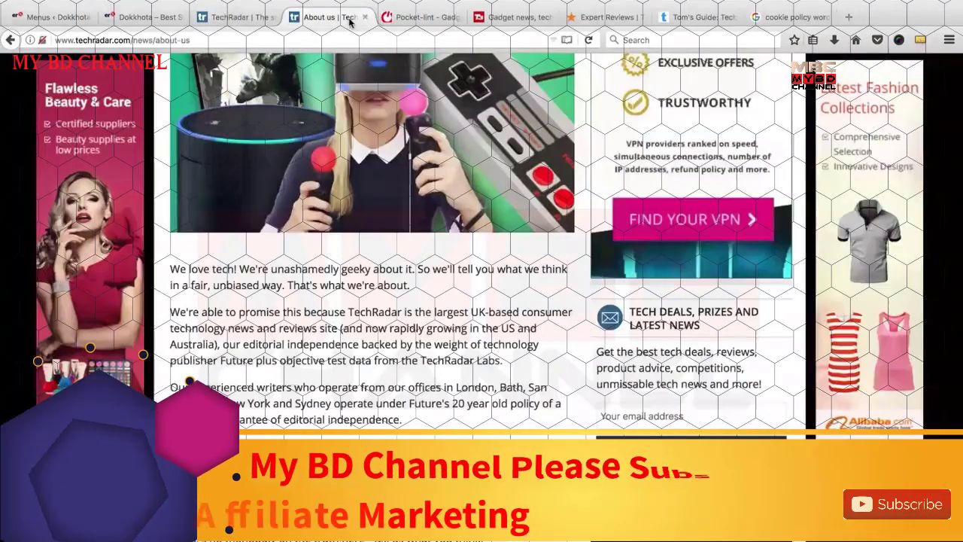
click(365, 17)
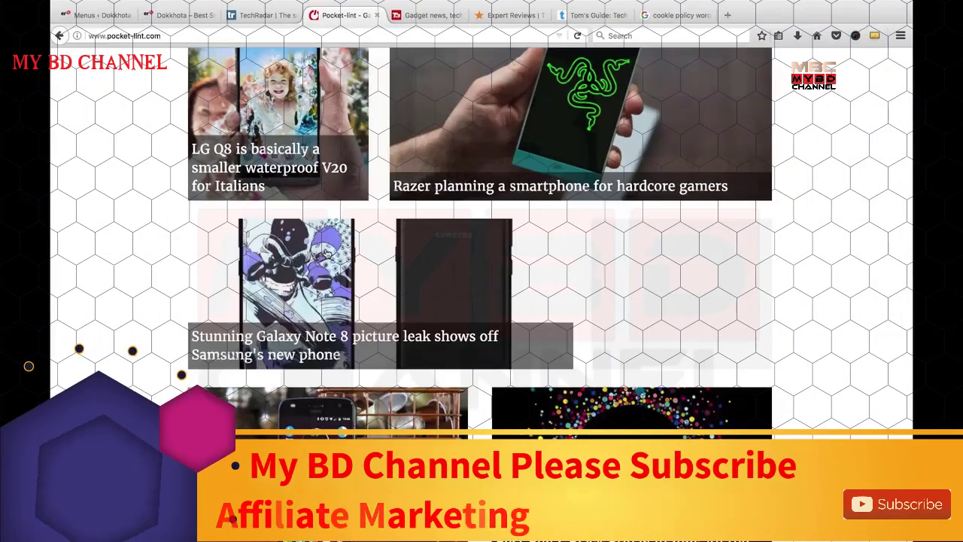
scroll(310, 281, down, 3)
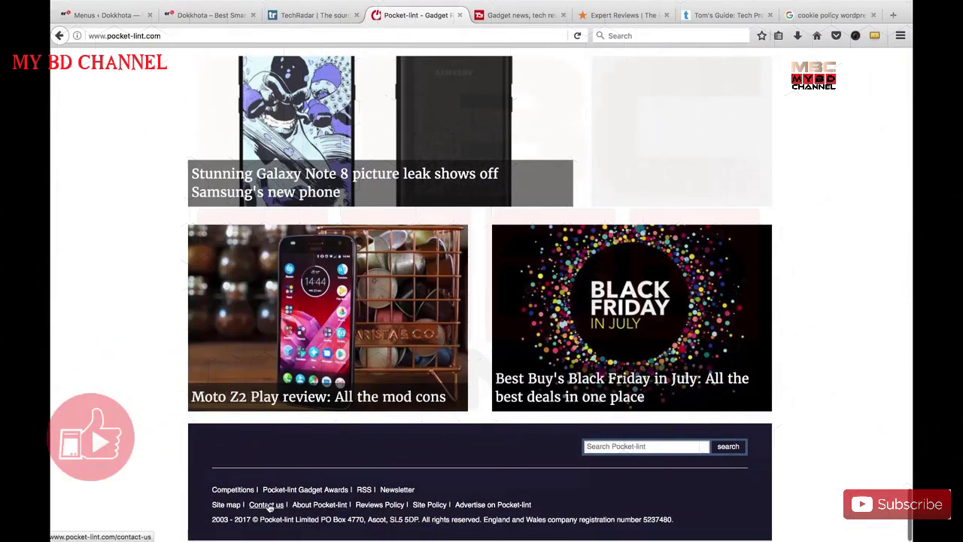
Look over Pocket-lint's Contact Us form fields (name, email, subject, captcha, feedback), then close it.
click(269, 505)
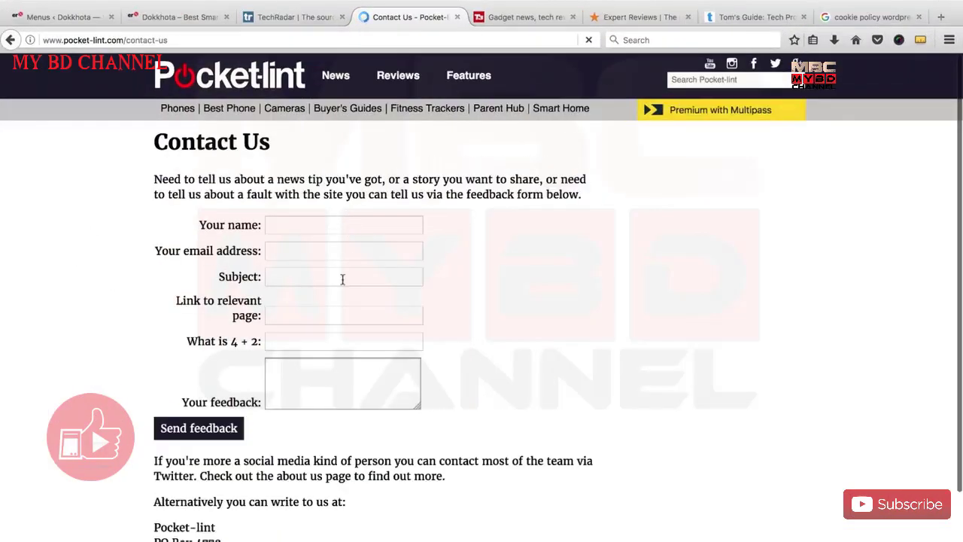
click(316, 376)
click(323, 225)
click(324, 251)
click(315, 277)
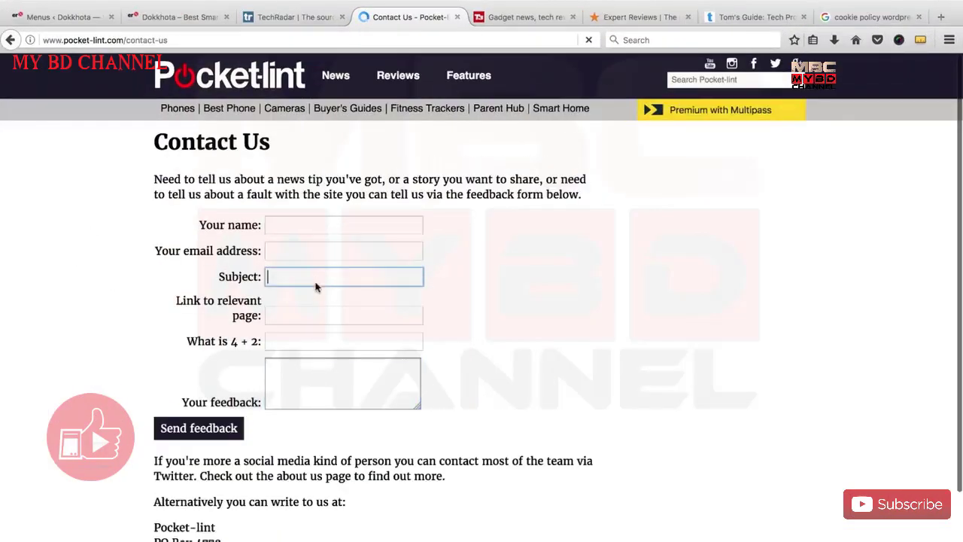
click(305, 226)
click(309, 251)
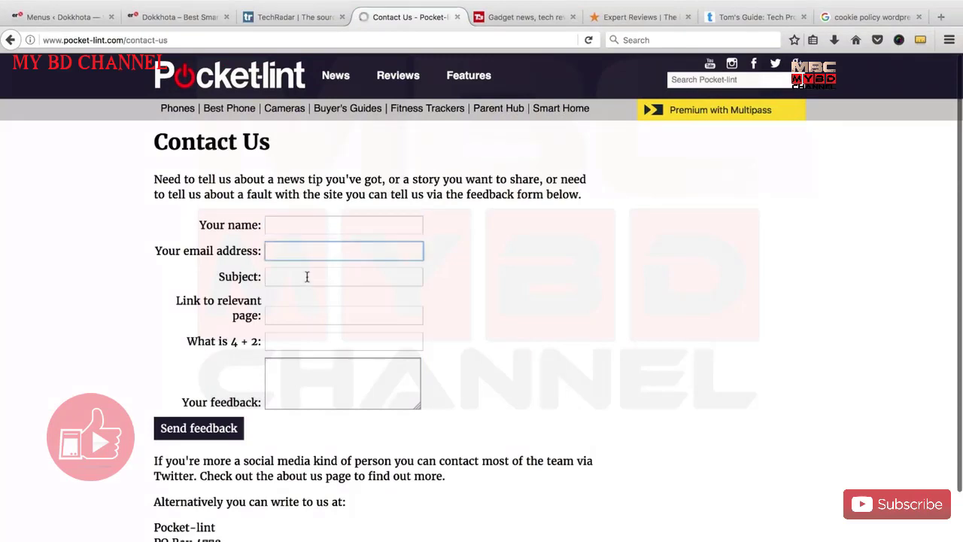
click(308, 276)
click(294, 340)
click(288, 390)
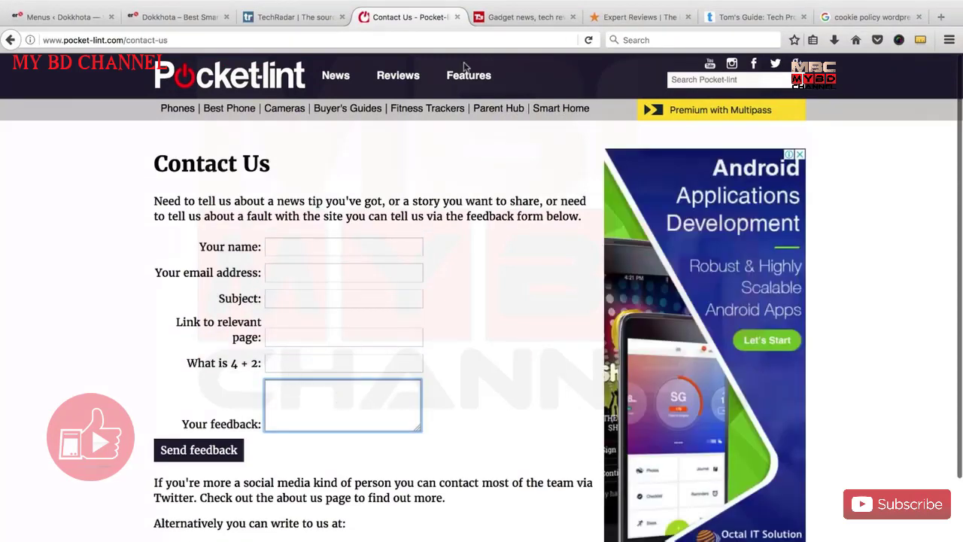
click(457, 17)
Glance over the Dokkhota homepage, then go back to the WordPress Menus admin page.
click(181, 17)
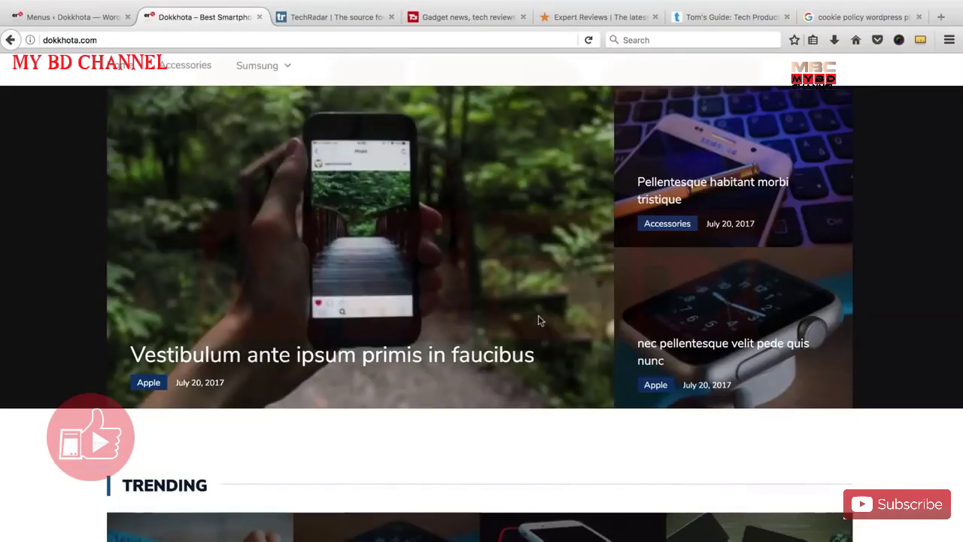
scroll(539, 321, down, 15)
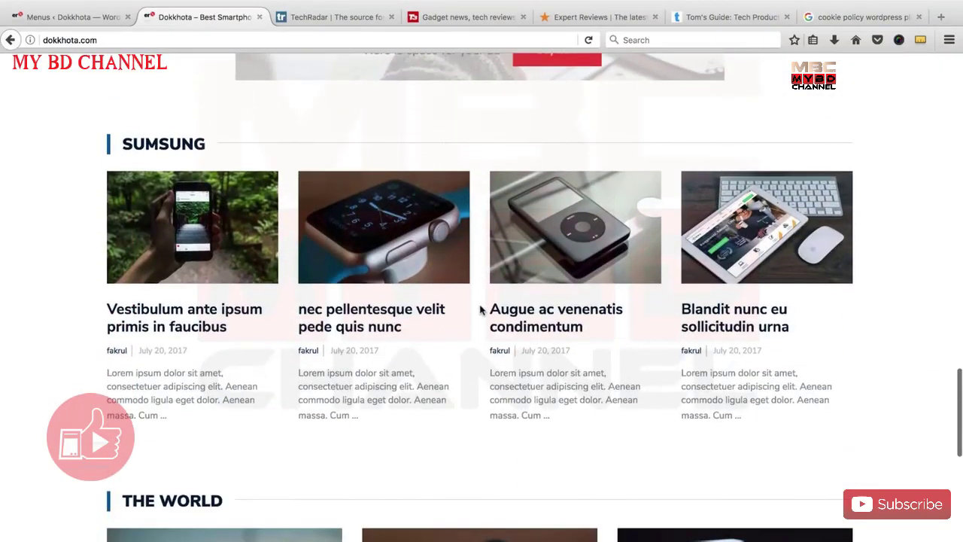
scroll(480, 313, up, 15)
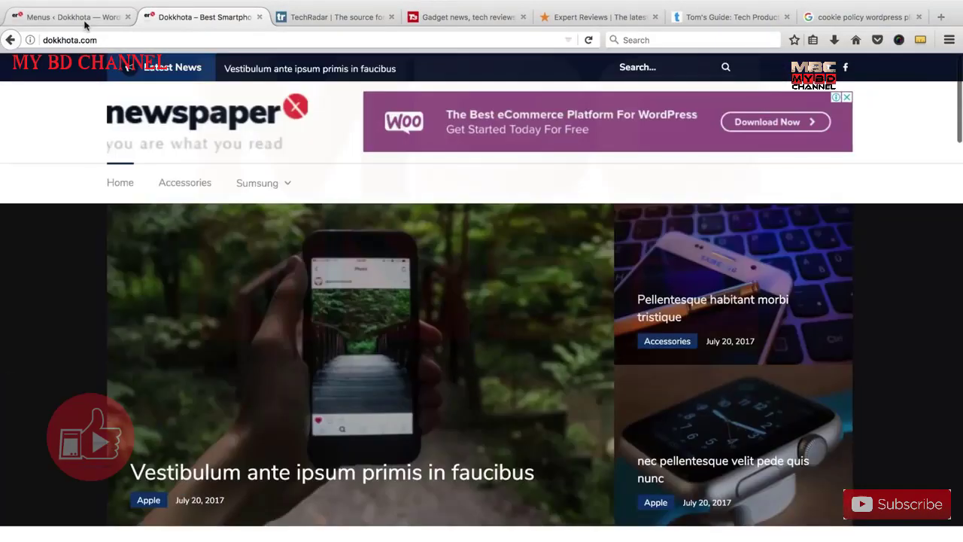
click(76, 16)
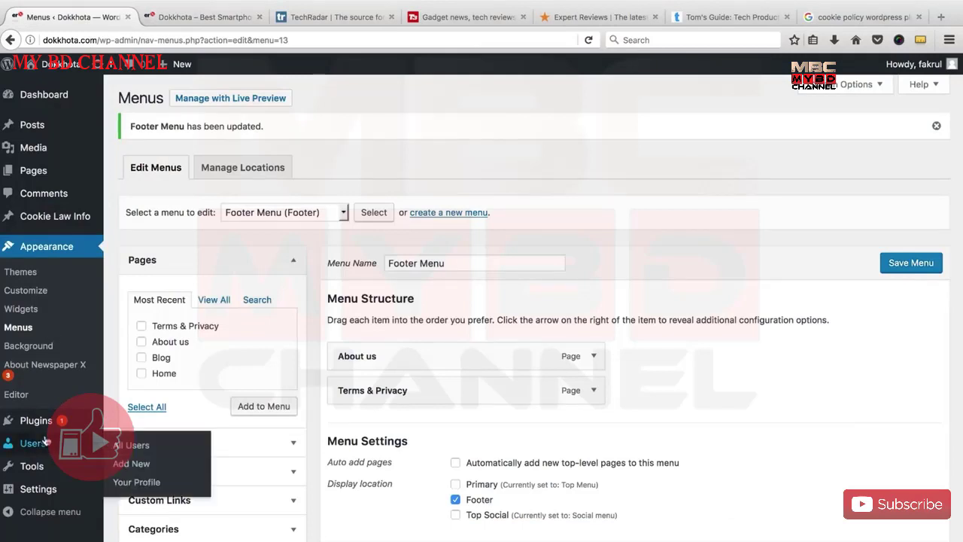
Search for 'contact form 7', install and activate it, then open Contact > Contact Forms.
mouse_move(62, 423)
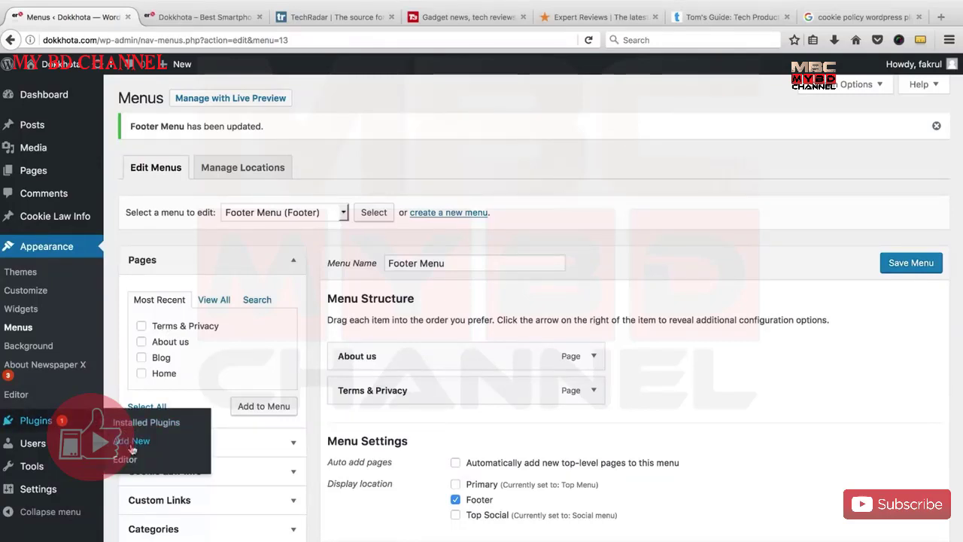
click(131, 445)
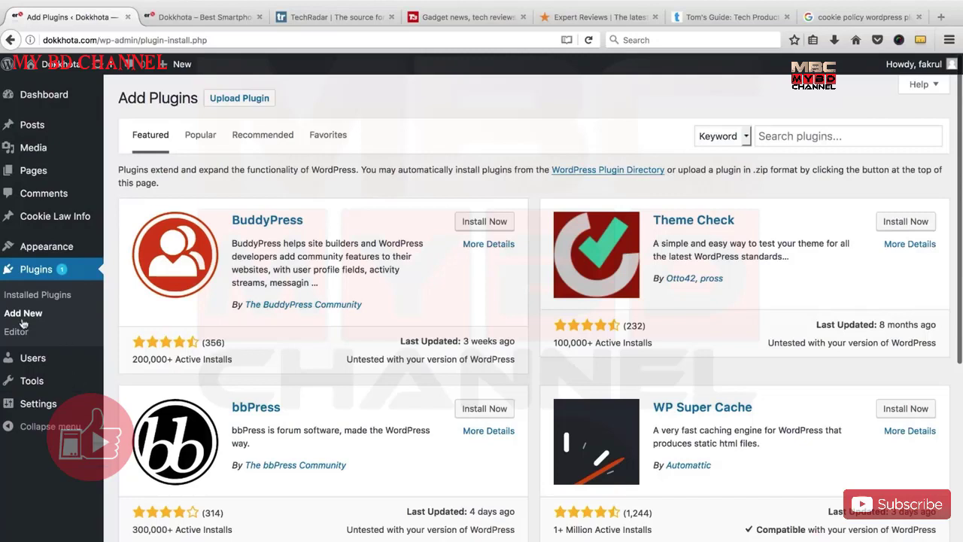
click(818, 139)
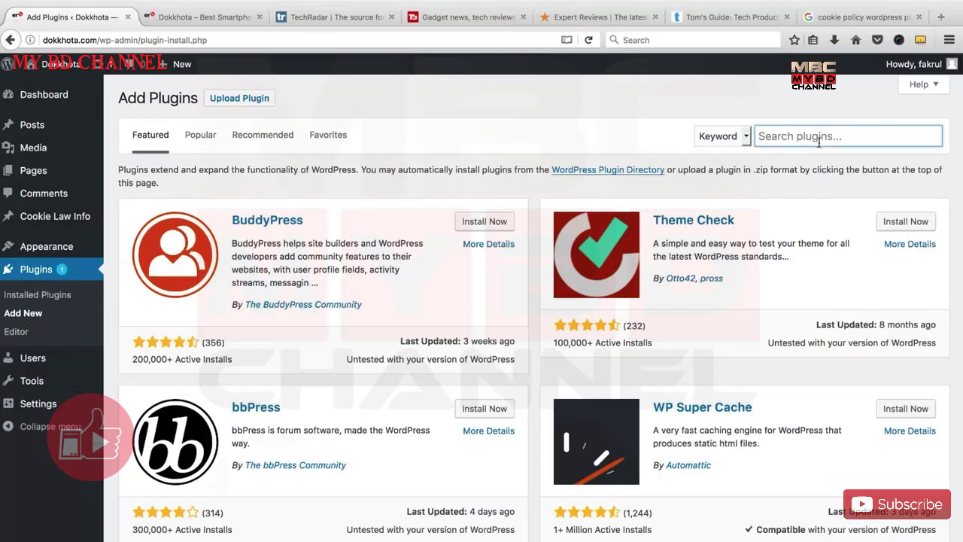
text(contact form 7)
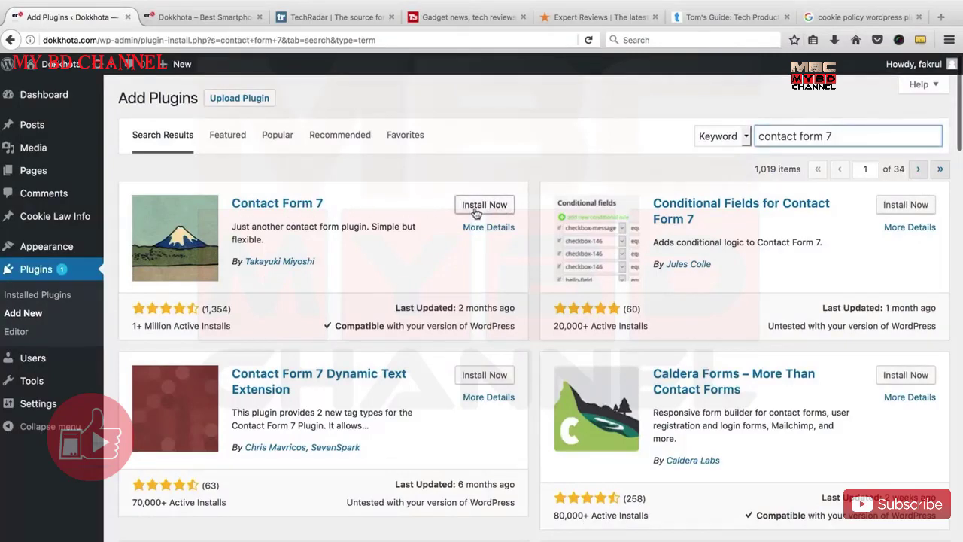
click(500, 210)
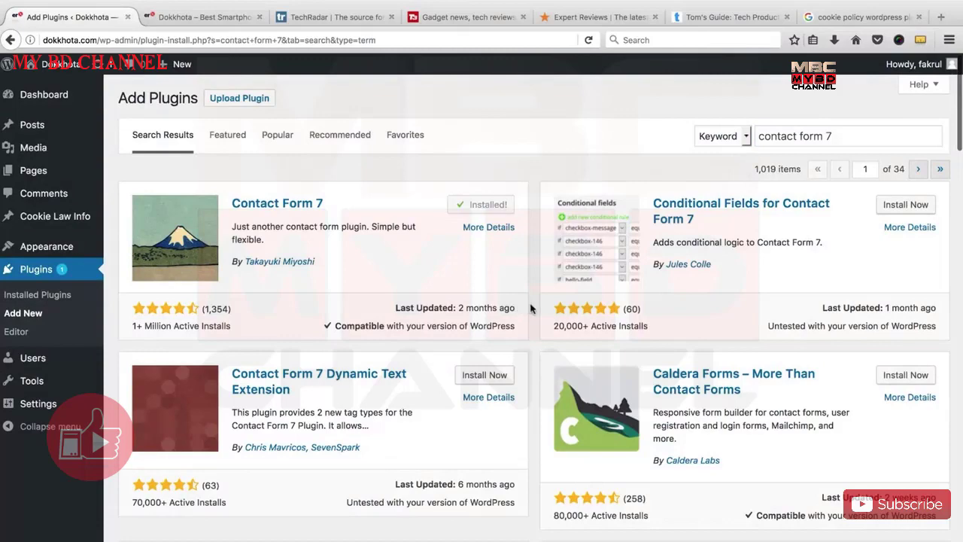
click(493, 208)
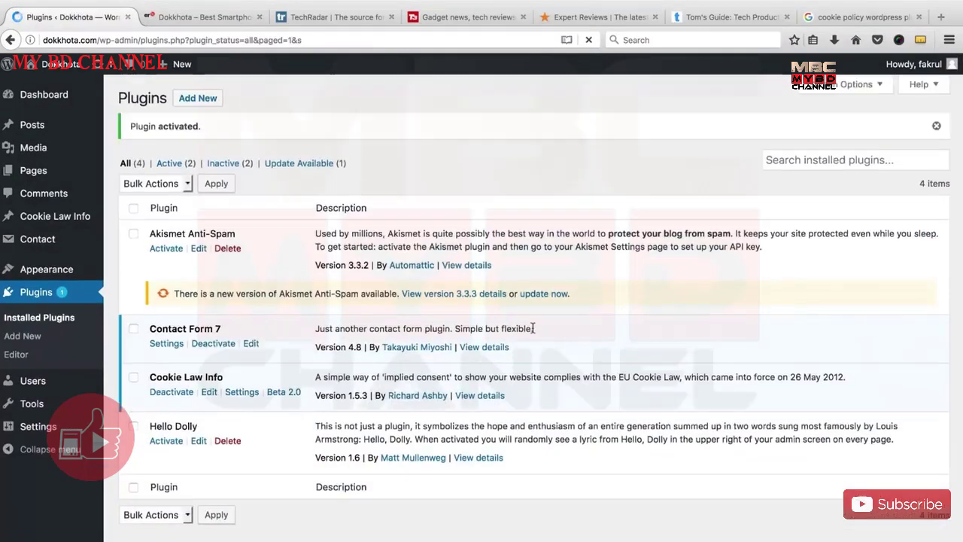
mouse_move(58, 243)
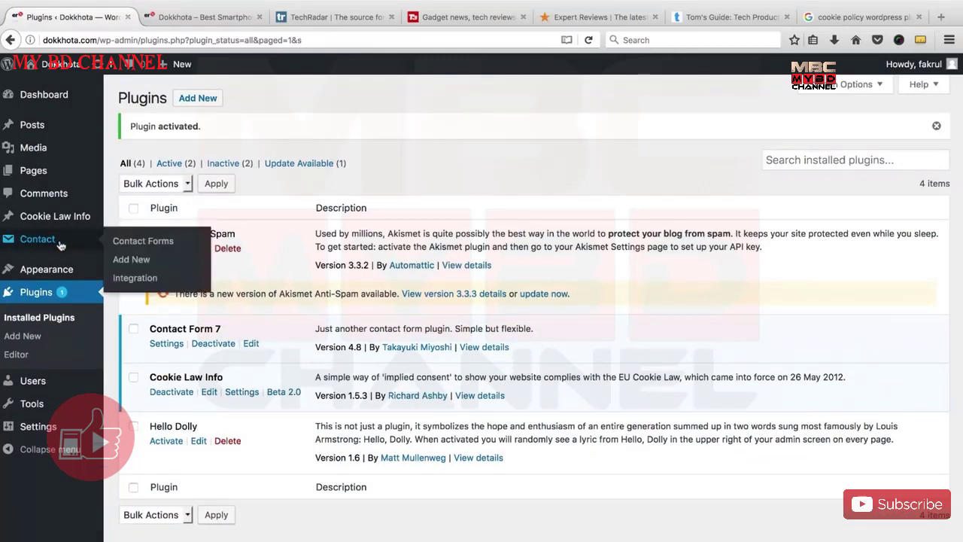
click(138, 241)
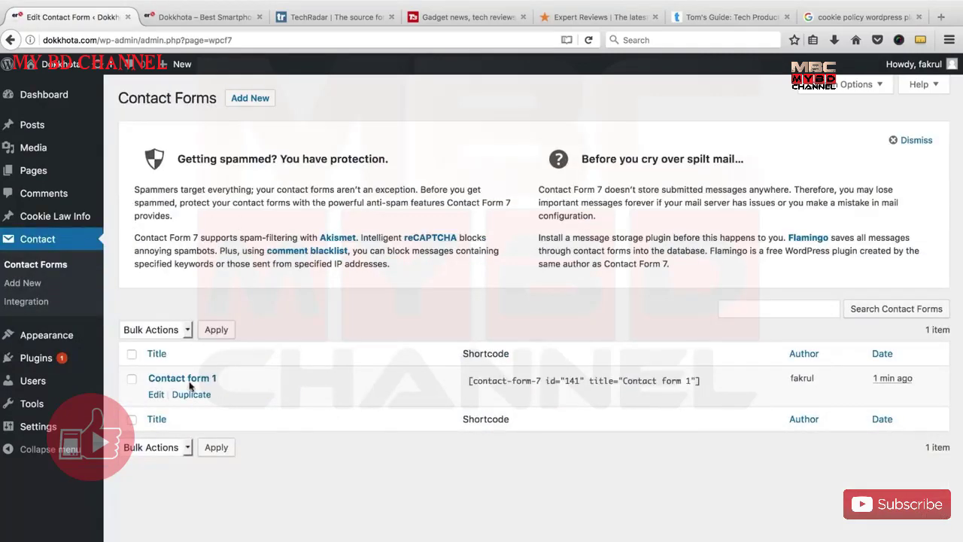
Dismiss the notice, open Contact form 1 and retitle it 'Contact'.
click(914, 141)
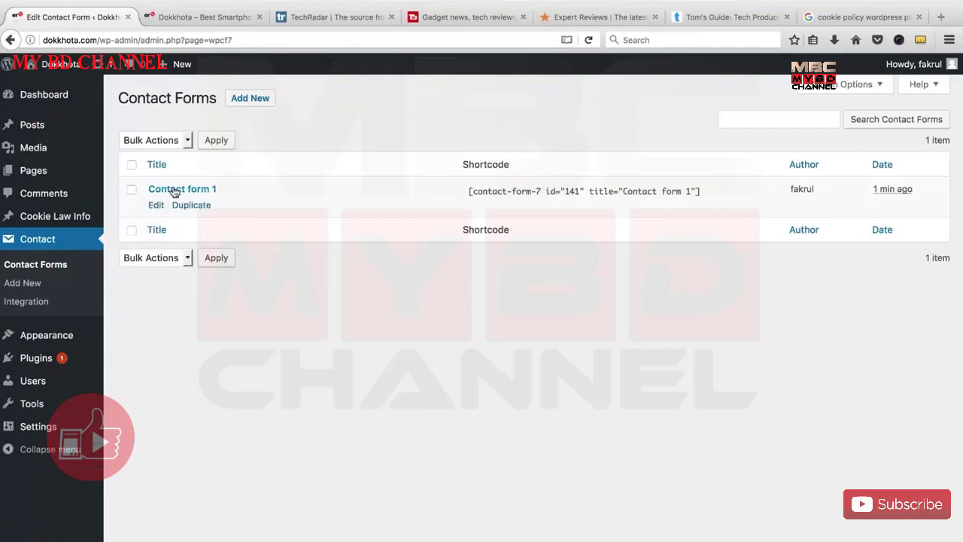
click(156, 206)
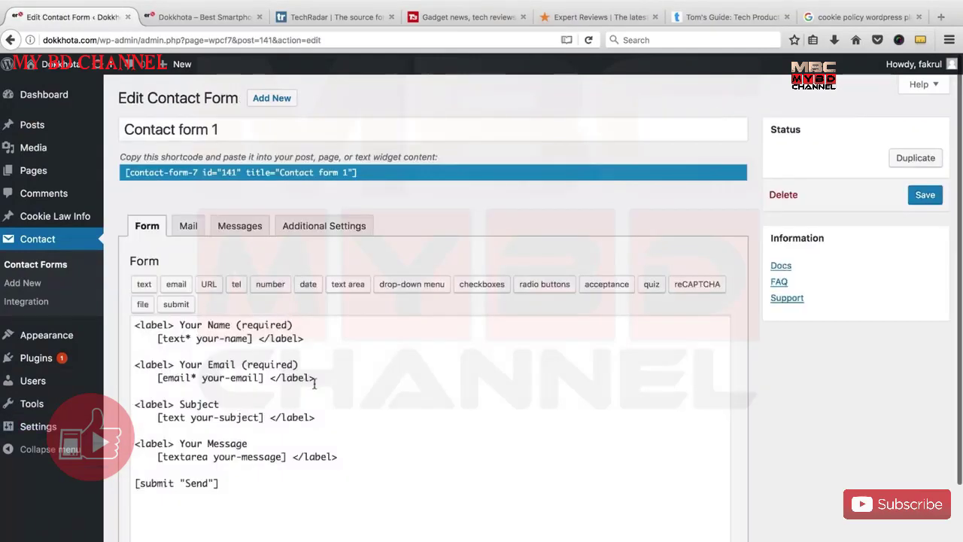
triple_click(254, 126)
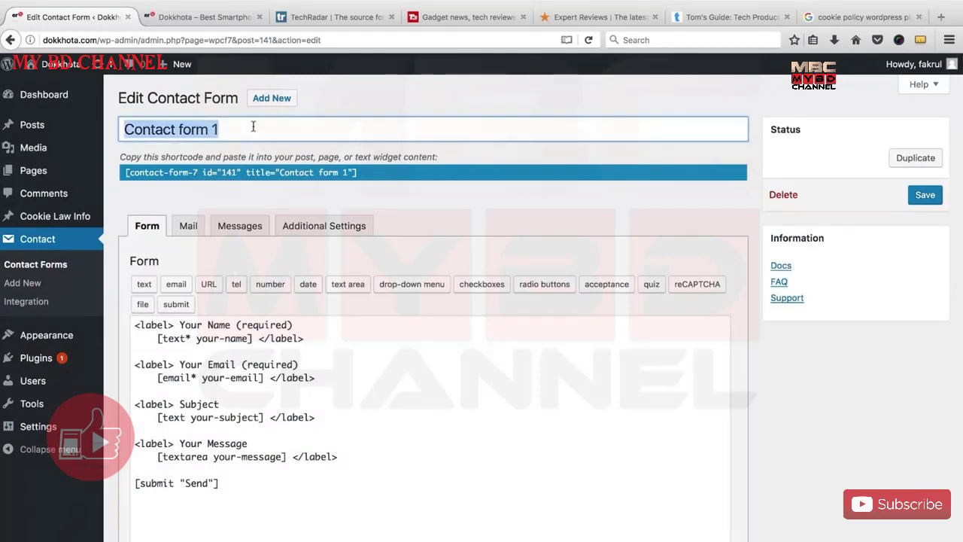
key(BackSpace)
text(Contac)
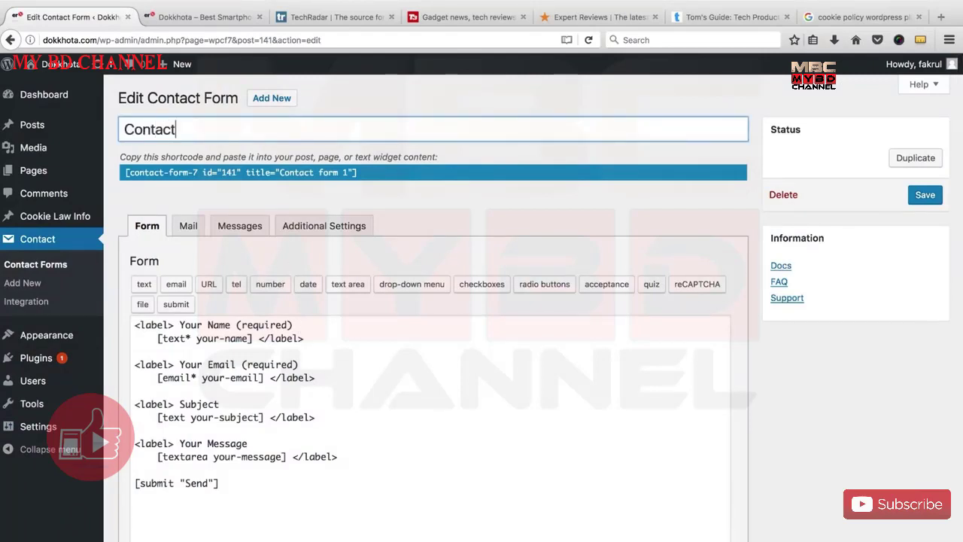
click(235, 388)
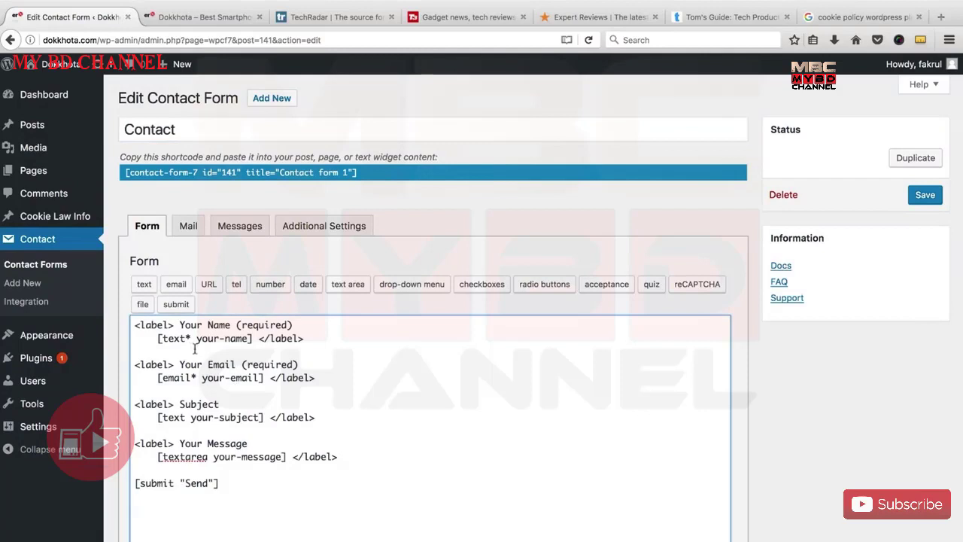
scroll(220, 369, down, 1)
scroll(215, 407, up, 1)
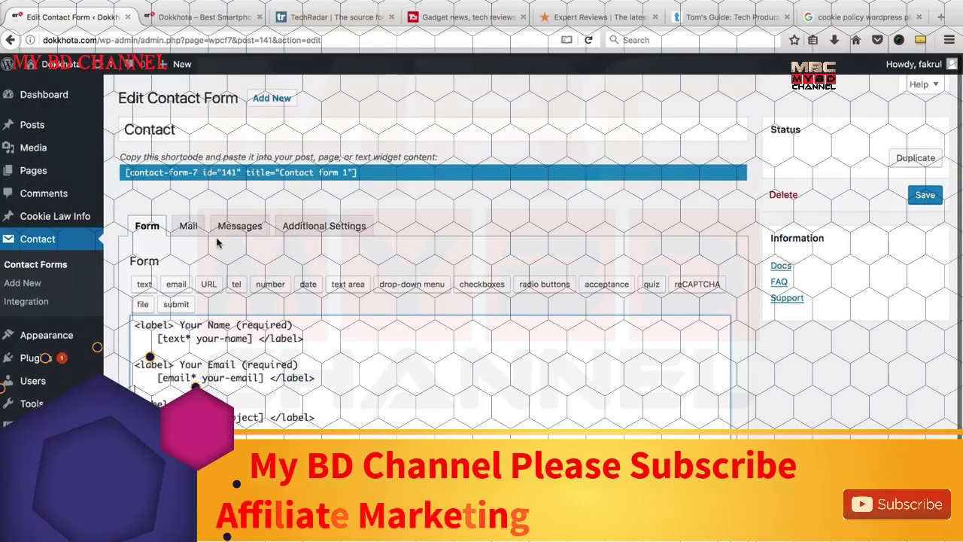
Check the Mail tab's recipient, then rename the your-name tag to visitors_name.
click(188, 226)
scroll(232, 304, down, 2)
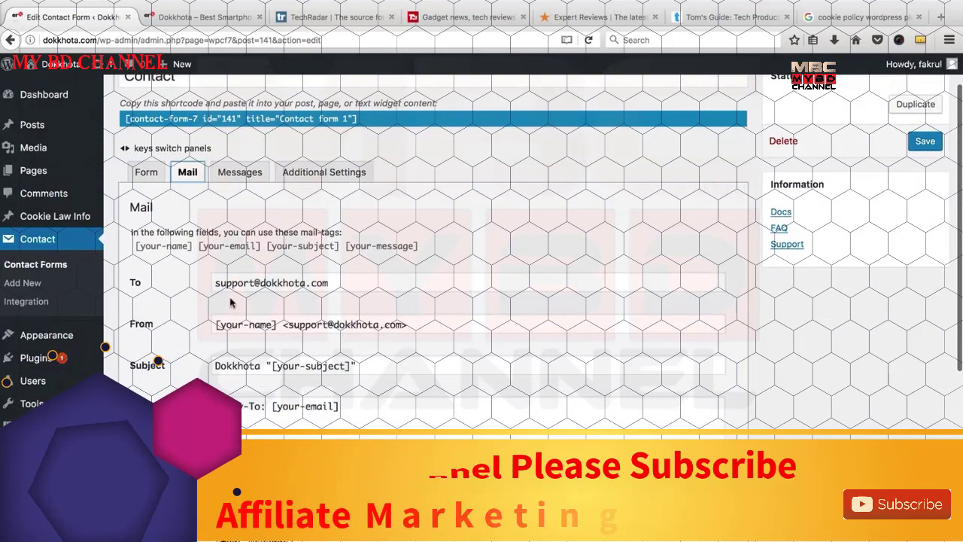
click(223, 282)
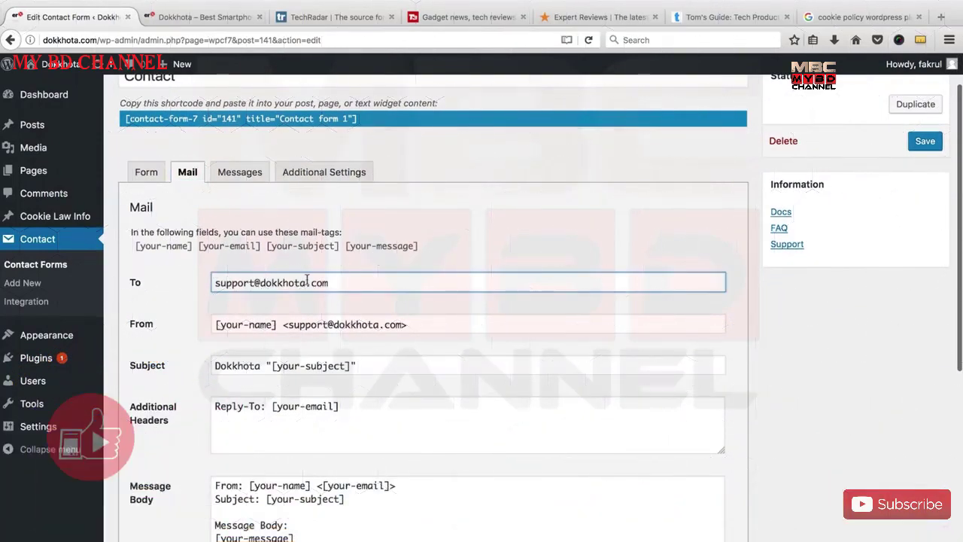
scroll(307, 280, down, 1)
scroll(183, 243, up, 3)
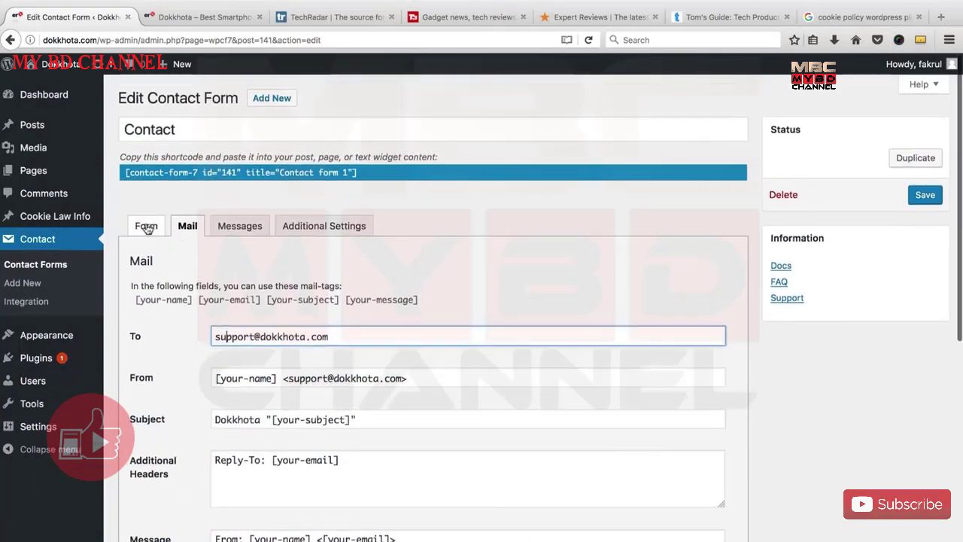
click(146, 225)
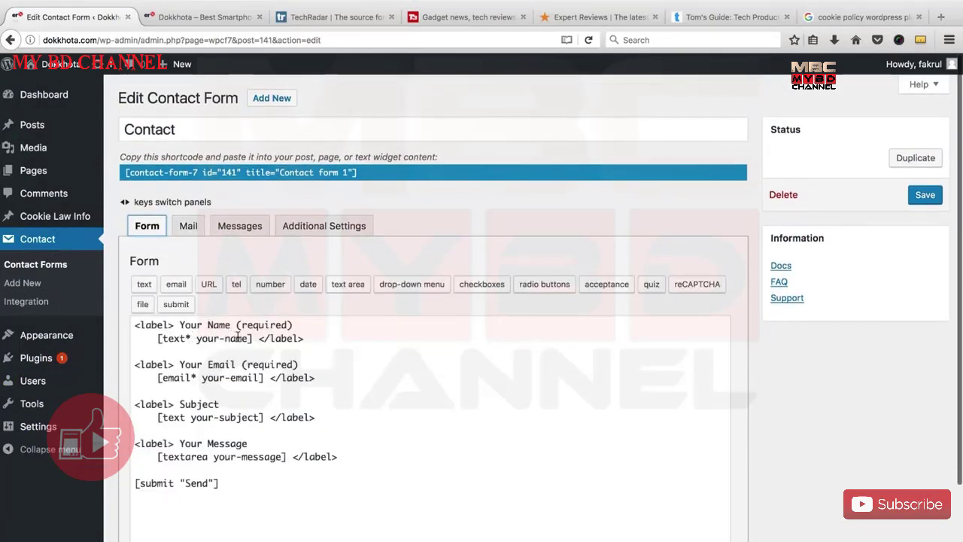
drag(196, 338, 239, 338)
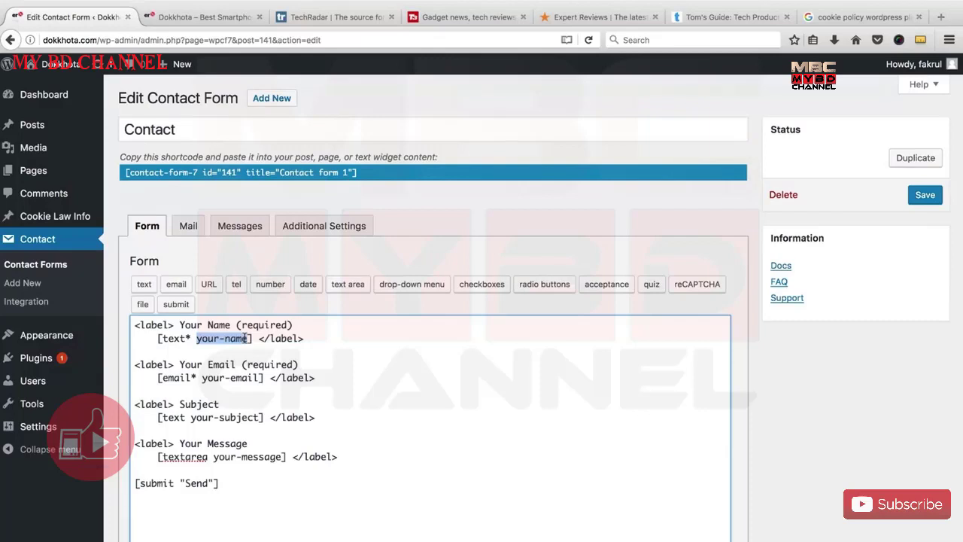
text(your_name)
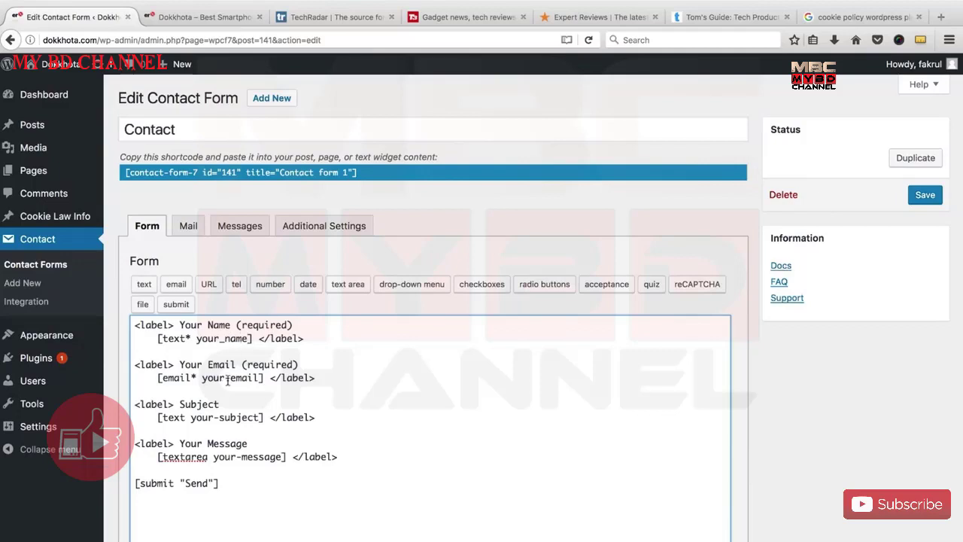
key(BackSpace)
key(BackSpace)
key(BackSpace)
key(BackSpace)
key(BackSpace)
key(BackSpace)
key(BackSpace)
key(BackSpace)
key(BackSpace)
text(vi)
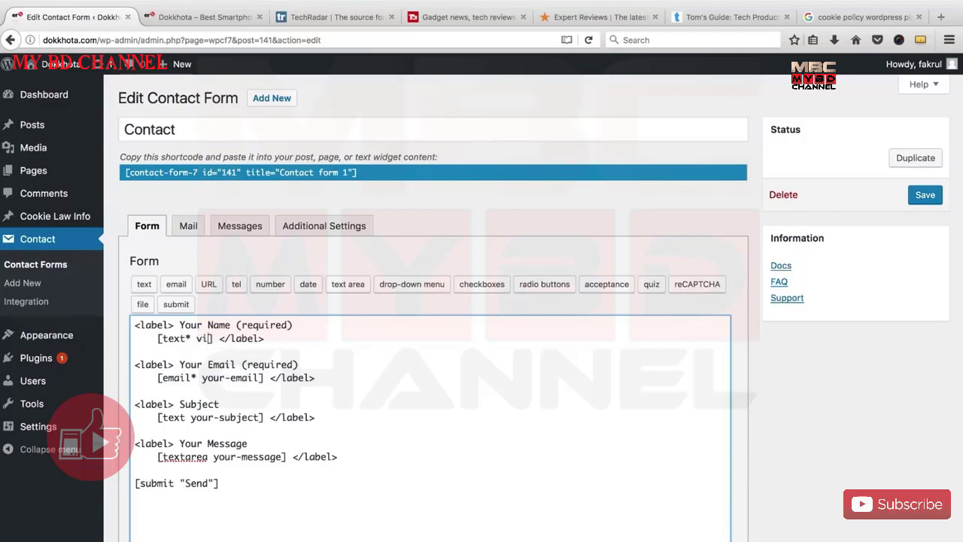
text(sitors_name)
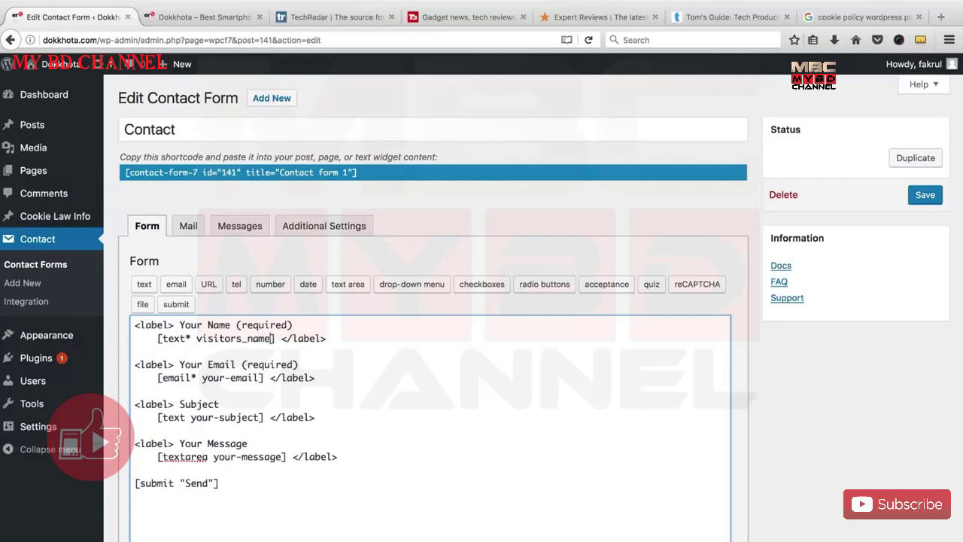
Rename the remaining tags to visitors_email, subject and message.
drag(257, 377, 218, 377)
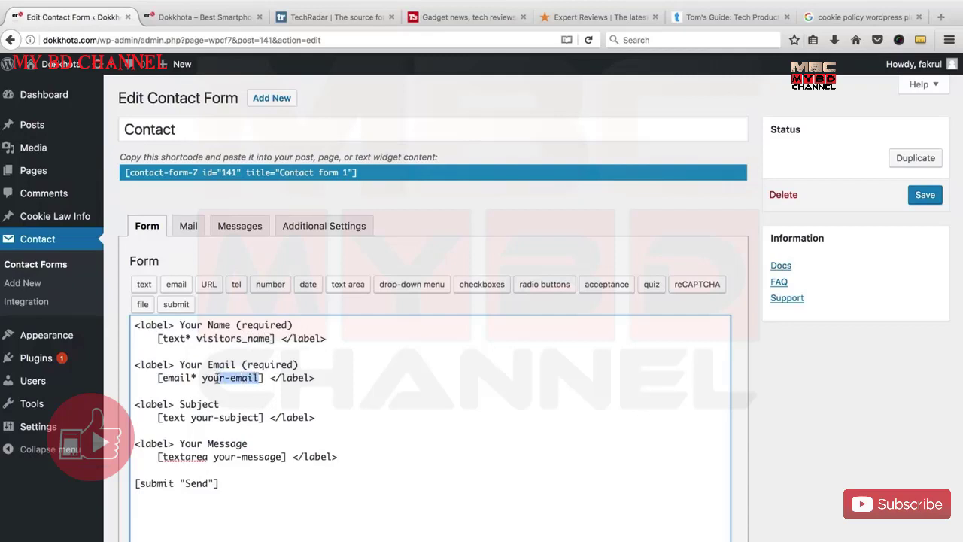
text(visitors)
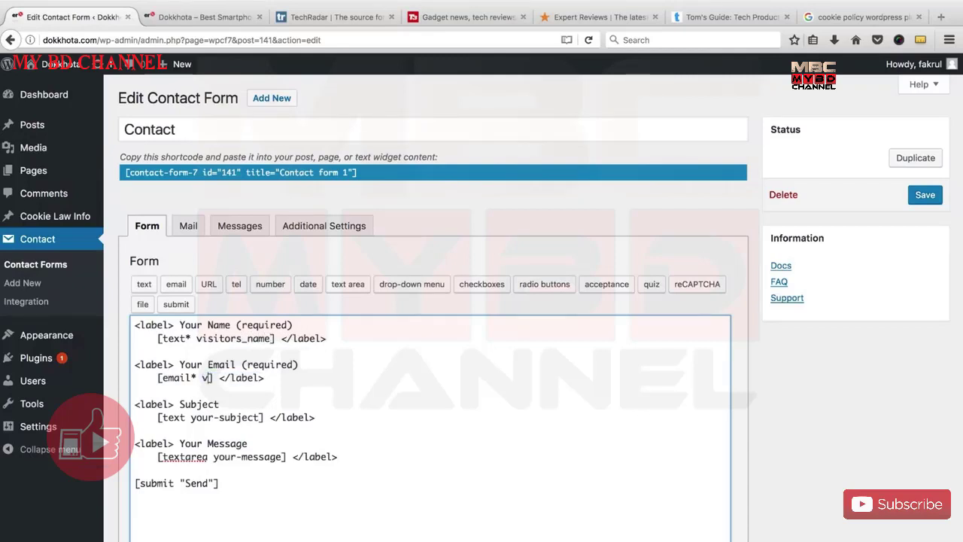
text(_email)
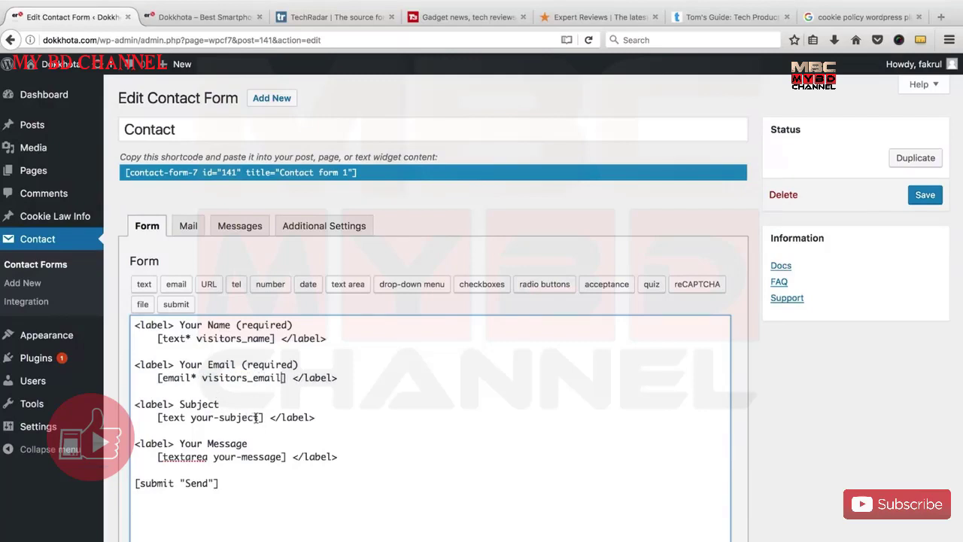
drag(258, 417, 198, 419)
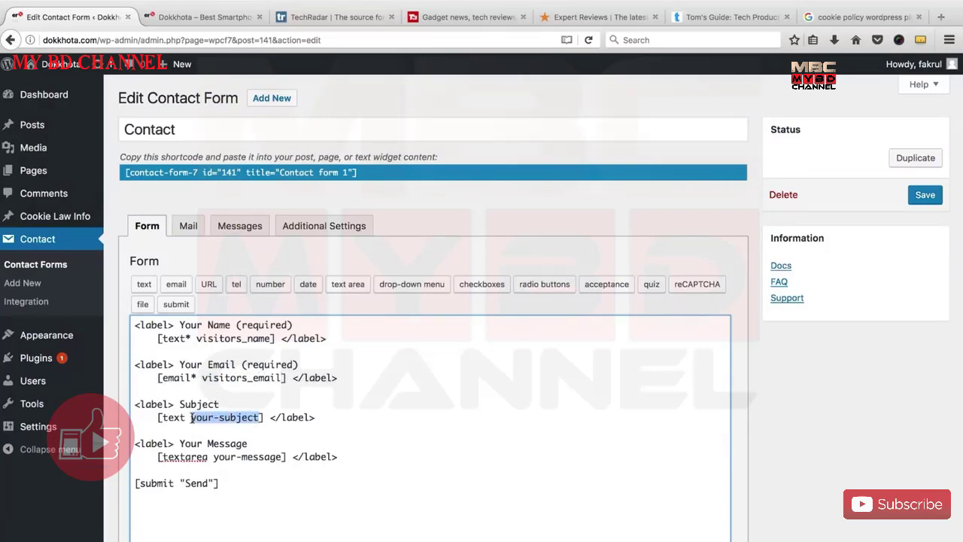
text(subject)
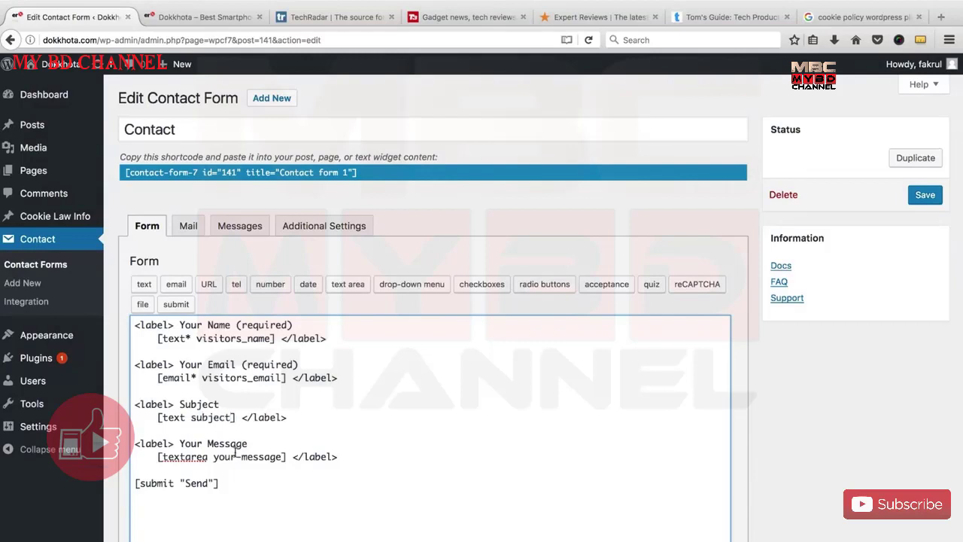
key(BackSpace)
key(BackSpace)
key(BackSpace)
key(BackSpace)
key(BackSpace)
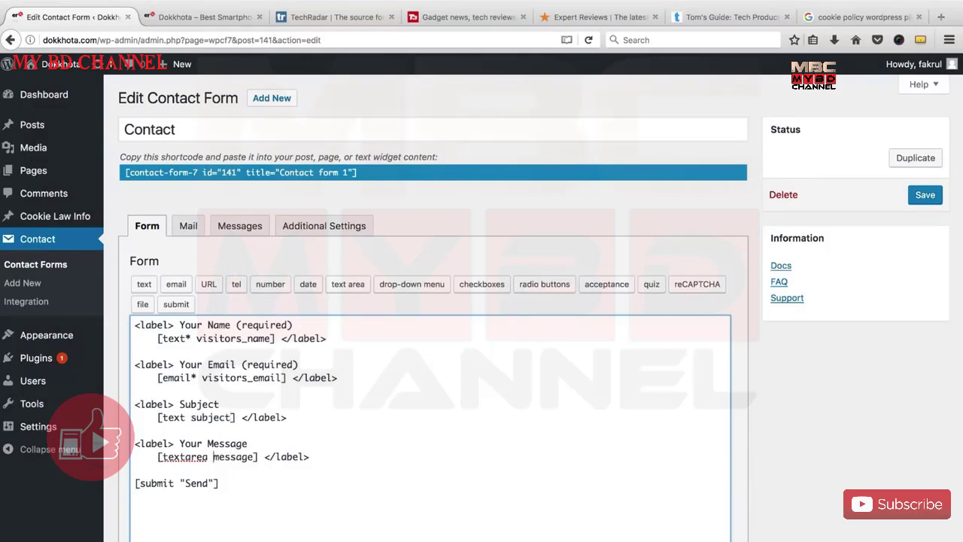
scroll(291, 443, down, 1)
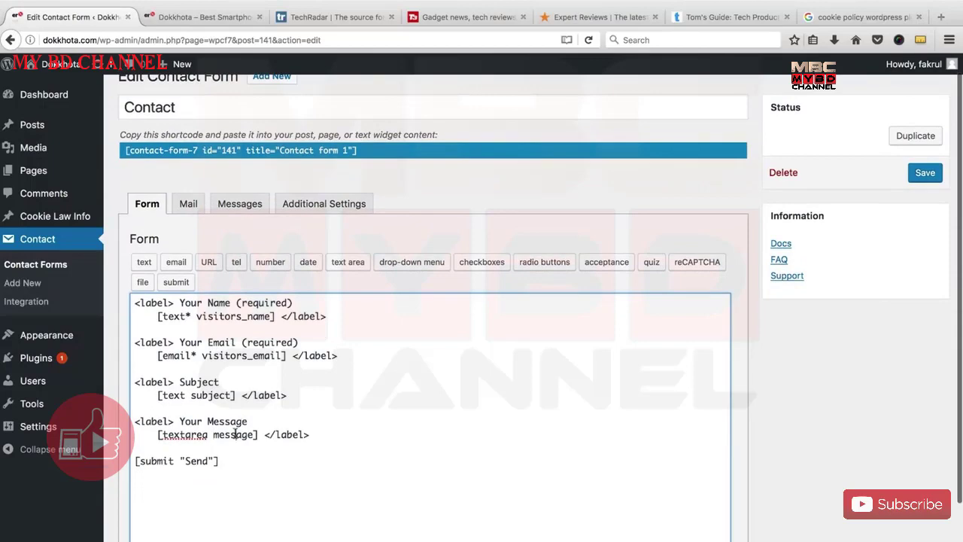
Save the contact form and review the visitors_name and visitors_email tags in the template.
click(188, 203)
scroll(278, 333, down, 1)
scroll(279, 332, up, 3)
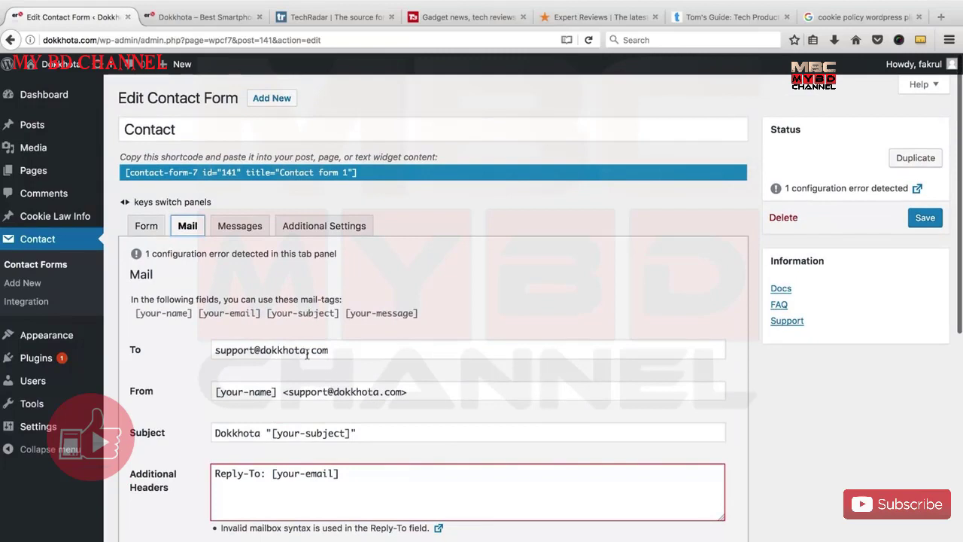
click(926, 218)
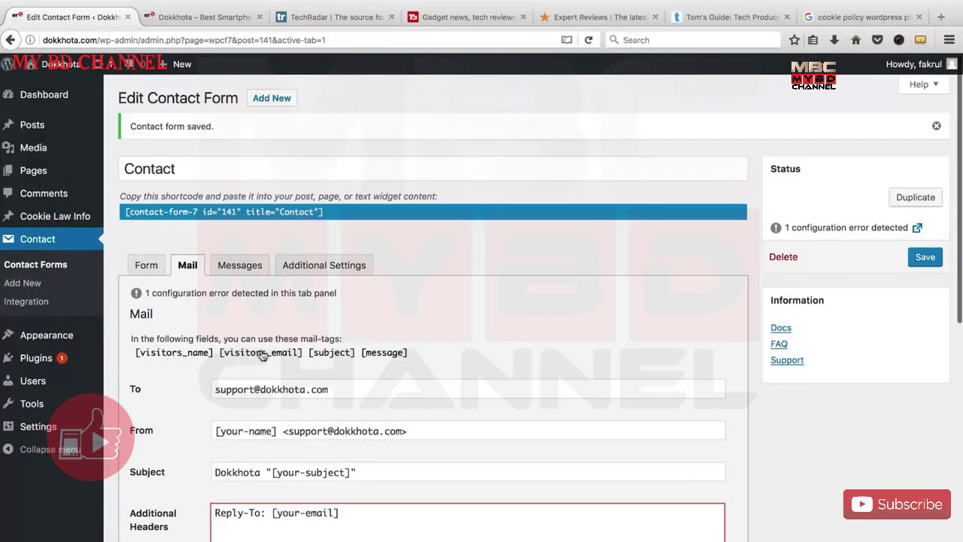
click(144, 264)
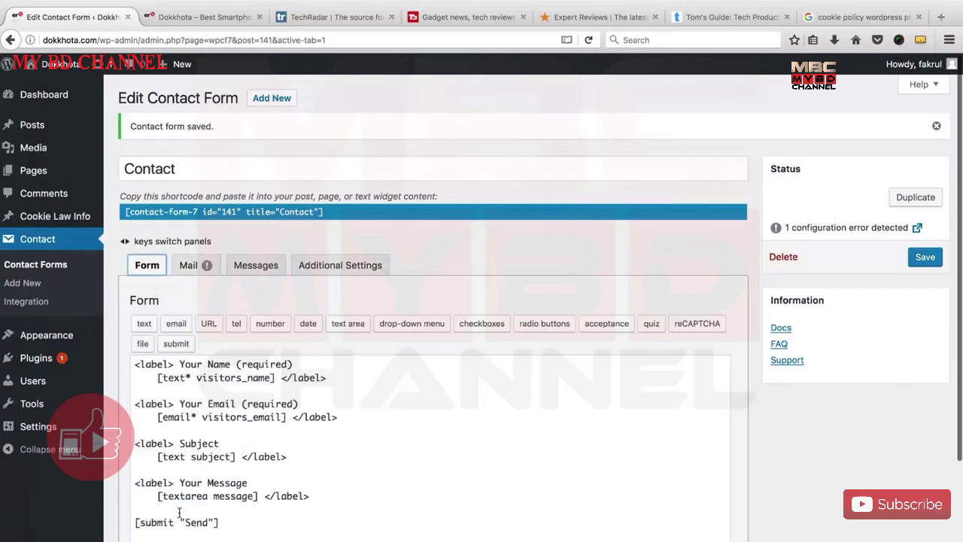
scroll(278, 413, down, 1)
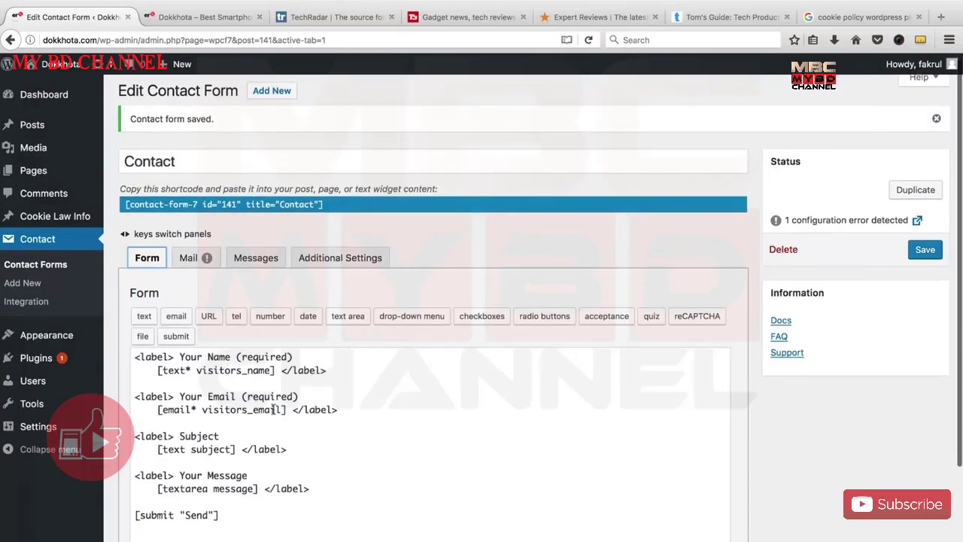
double_click(219, 370)
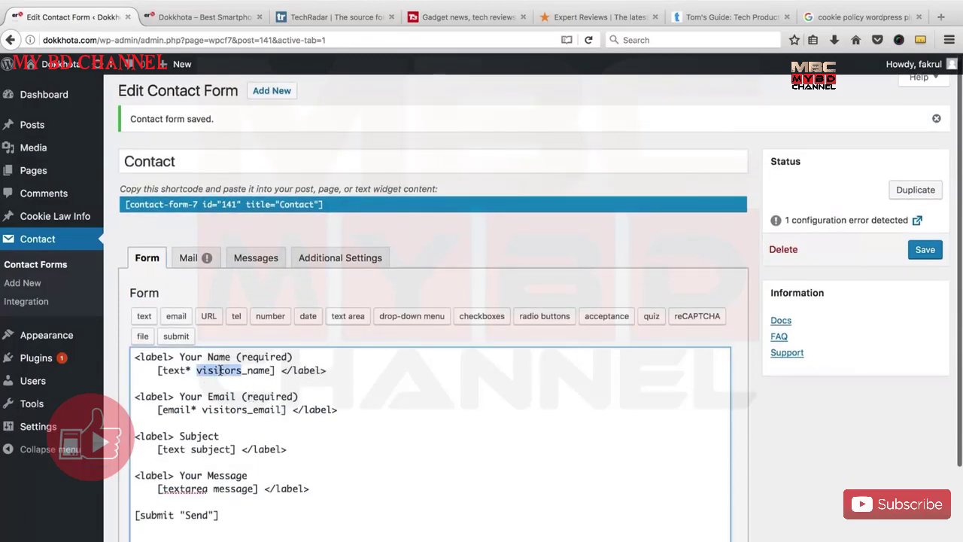
double_click(223, 409)
Inspect the mail recipient address, leaving it unchanged.
click(192, 257)
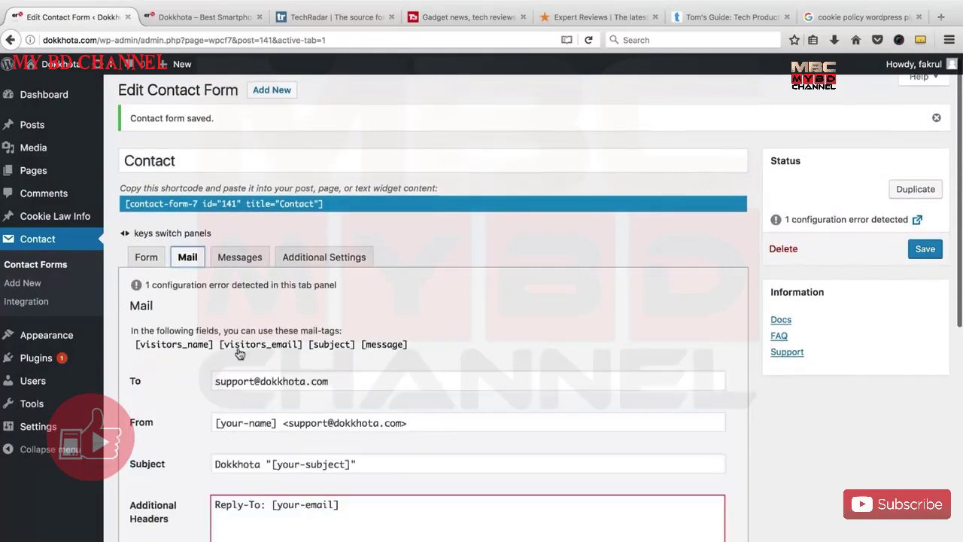
scroll(238, 348, down, 2)
scroll(237, 348, down, 2)
click(332, 289)
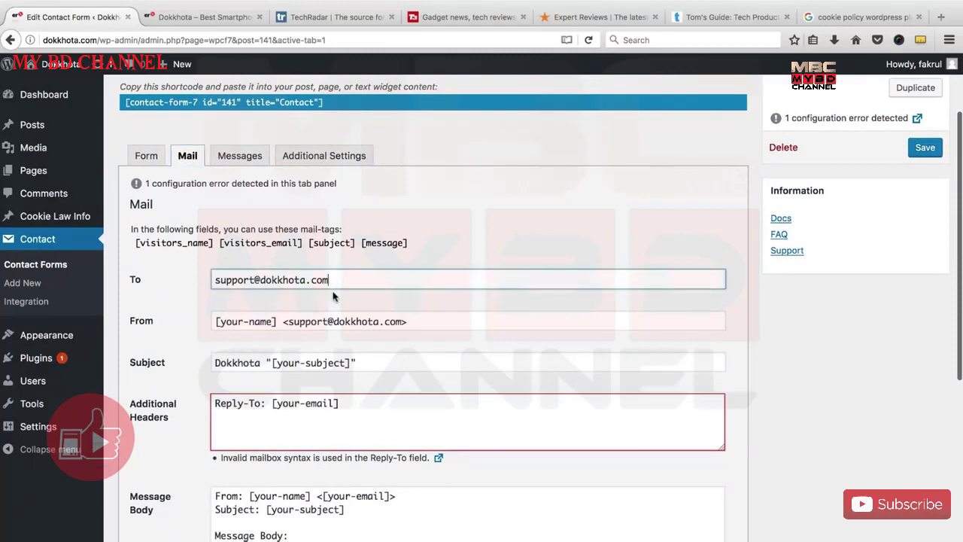
key(ctrl+a)
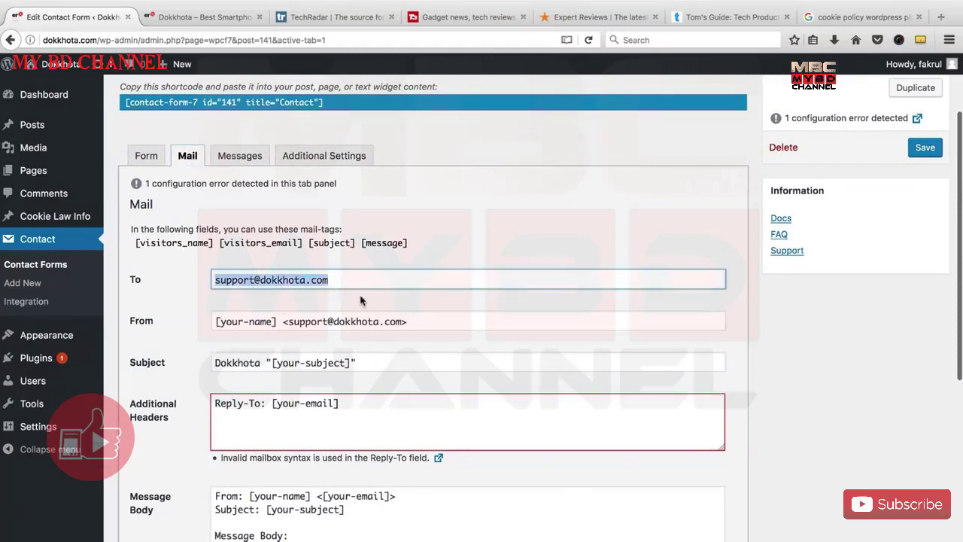
click(240, 280)
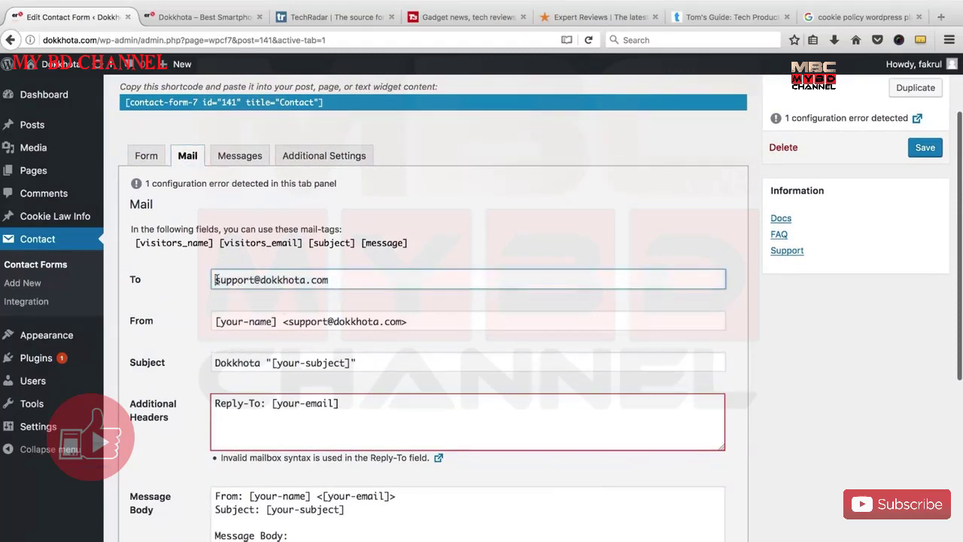
drag(216, 280, 335, 280)
click(295, 279)
double_click(234, 280)
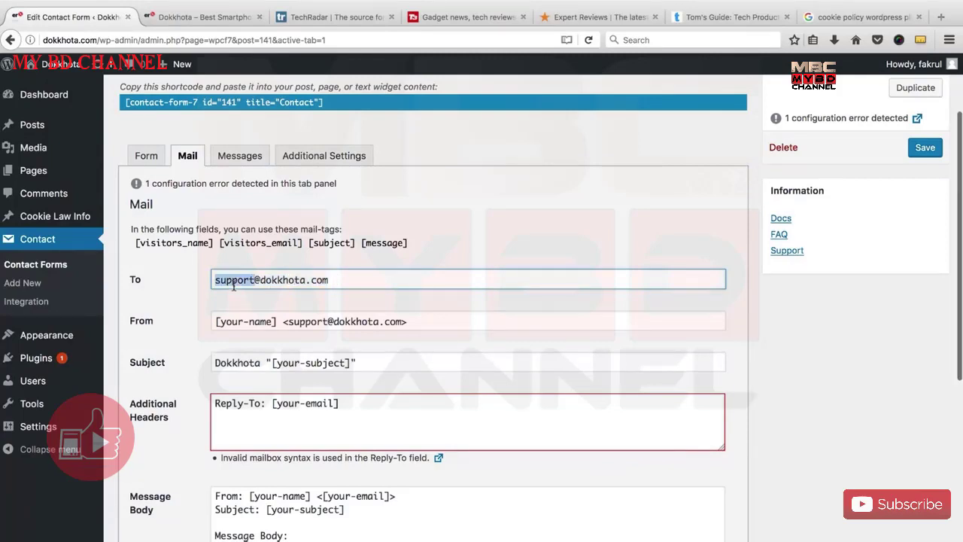
click(334, 280)
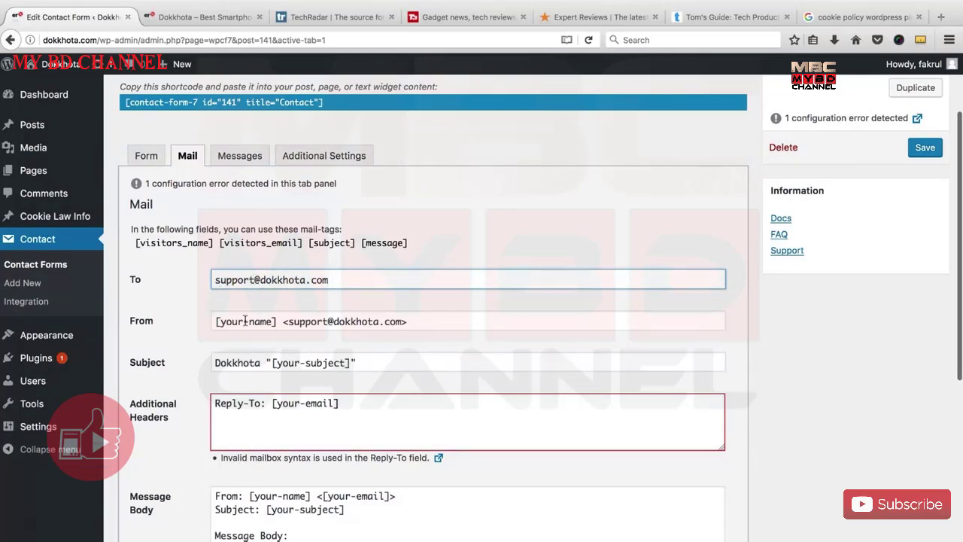
Set the From line to [visitors_name] [visitors_email].
drag(275, 322, 214, 321)
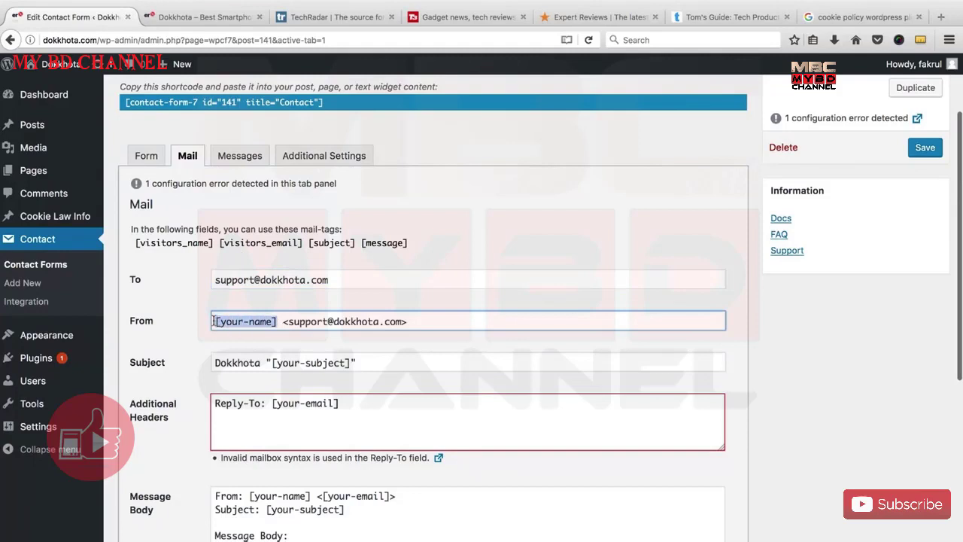
click(200, 248)
key(super+c)
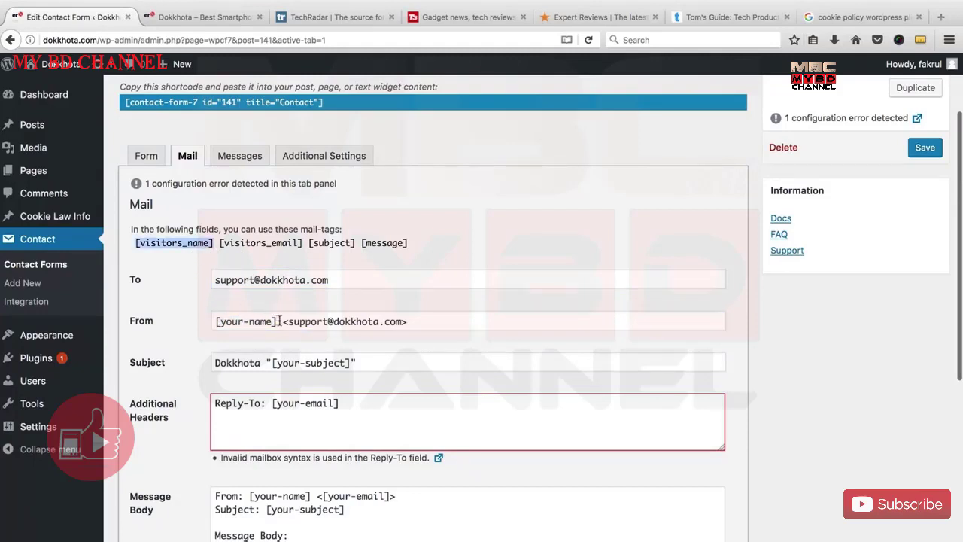
drag(275, 321, 214, 322)
key(super+v)
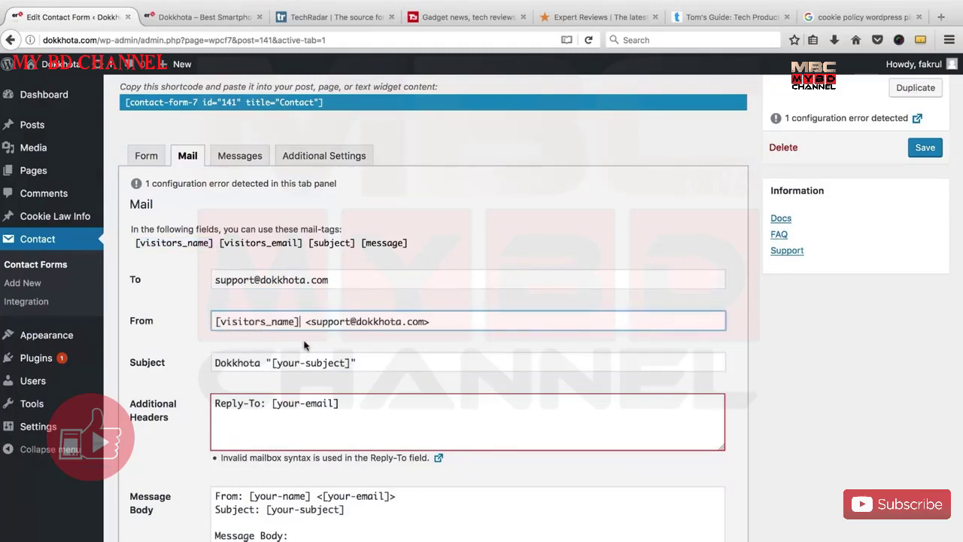
drag(310, 321, 421, 321)
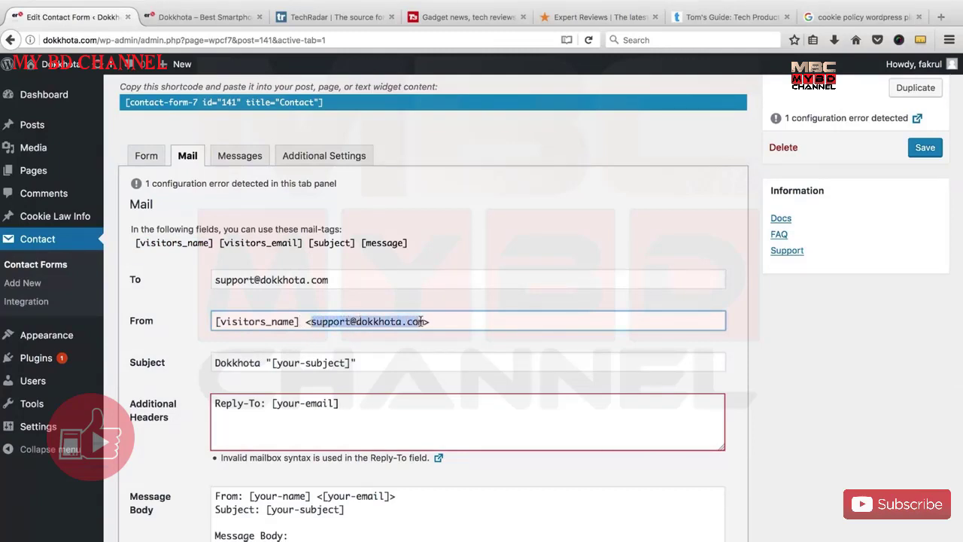
click(272, 250)
key(super+c)
drag(309, 321, 426, 322)
key(super+v)
Replace [your-subject] with [subject] in the mail Subject line.
scroll(319, 350, down, 1)
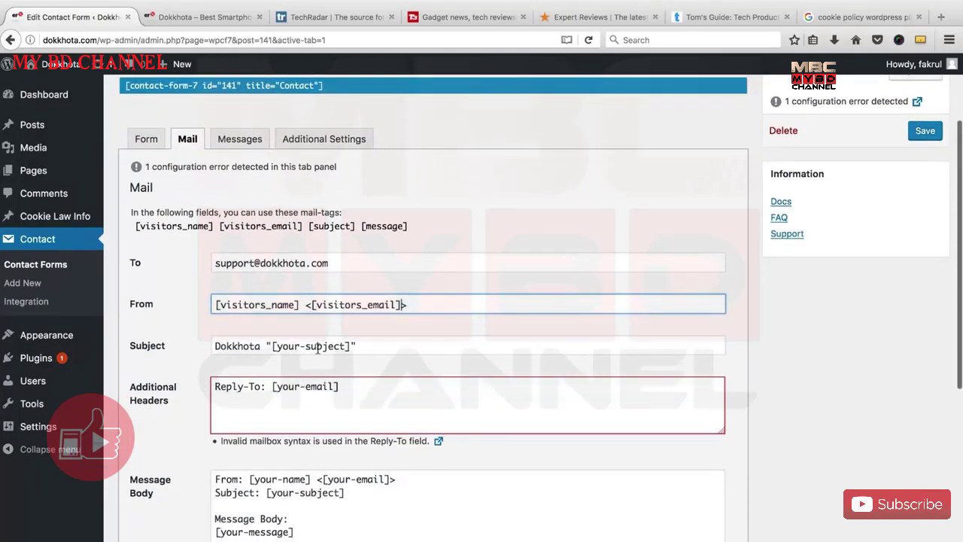
click(332, 227)
key(ctrl+c)
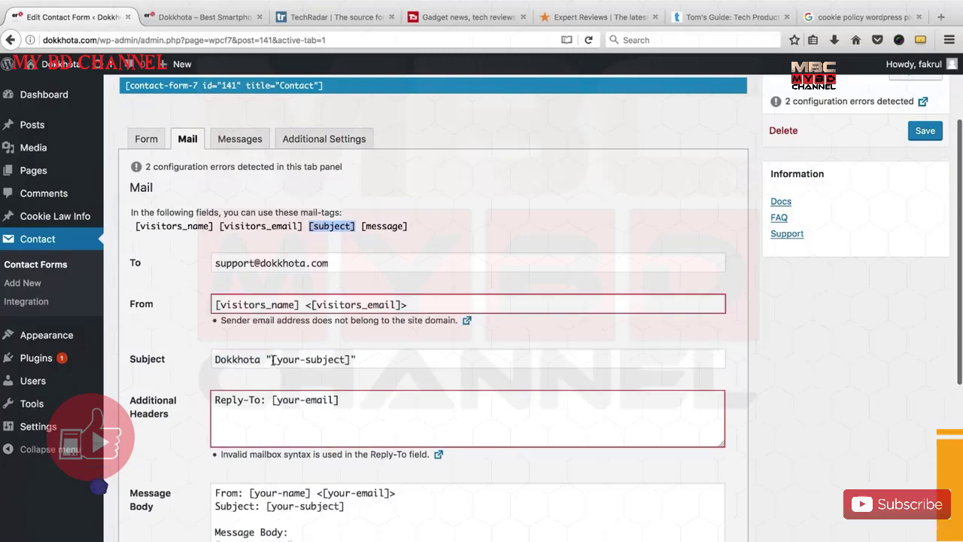
drag(272, 360, 352, 360)
key(ctrl+v)
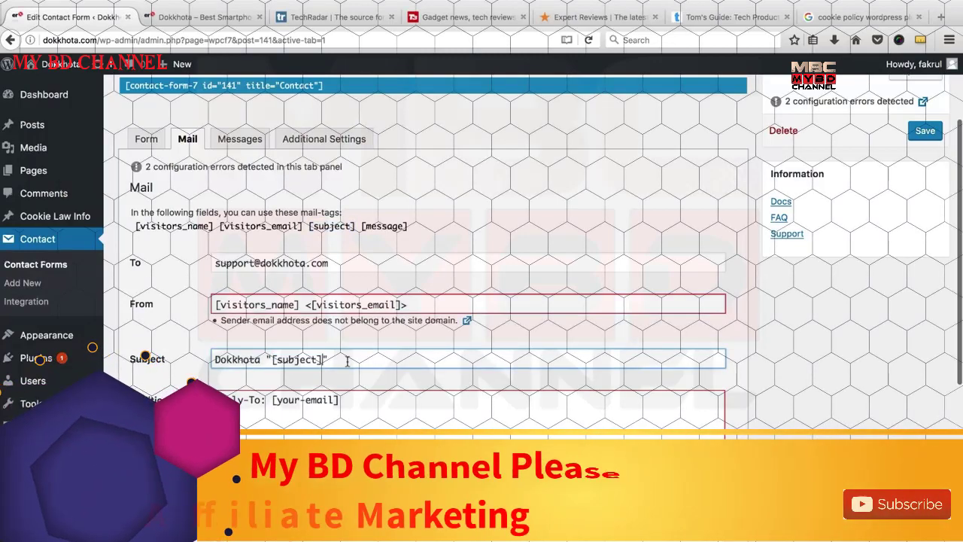
key(shift+Tab)
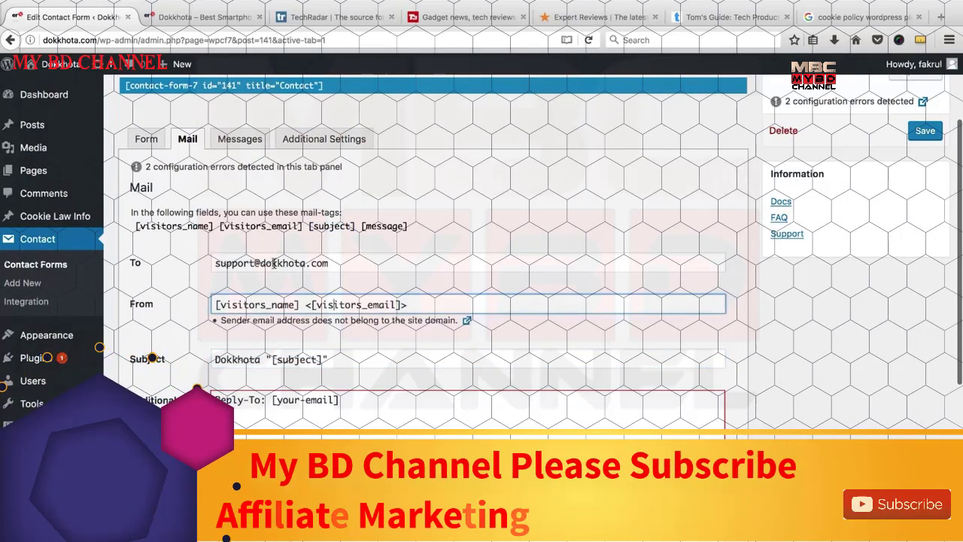
click(248, 262)
key(ctrl+a)
key(ctrl+c)
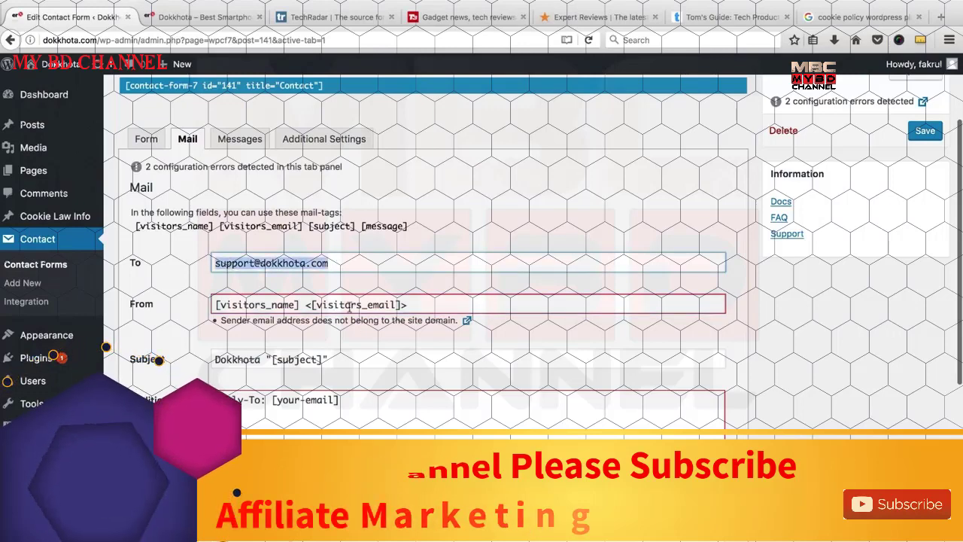
drag(311, 305, 405, 305)
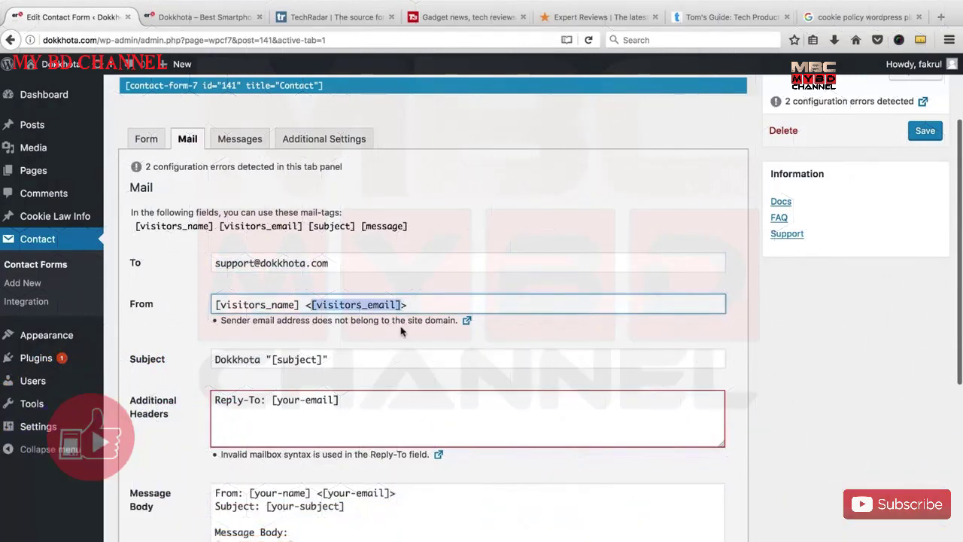
key(ctrl+v)
key(Tab)
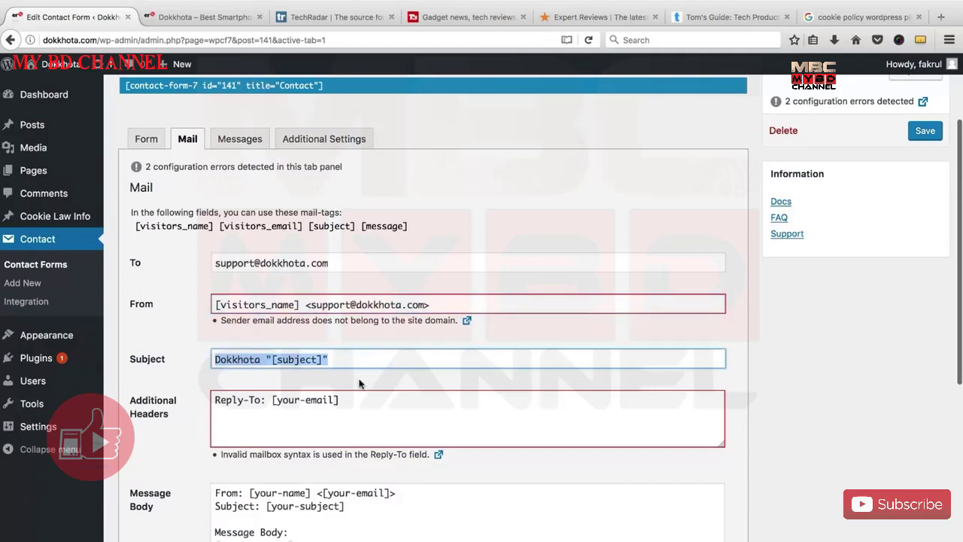
scroll(324, 335, down, 1)
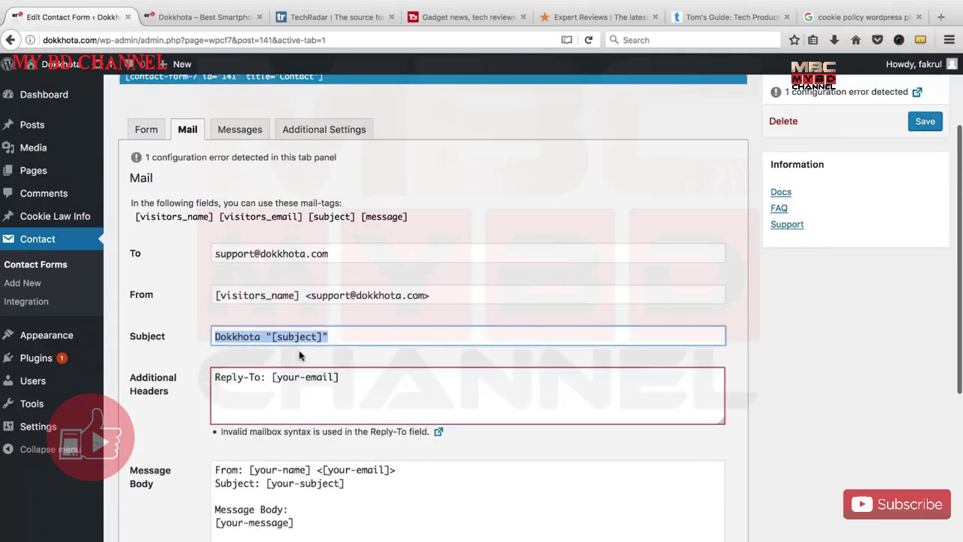
scroll(299, 355, down, 2)
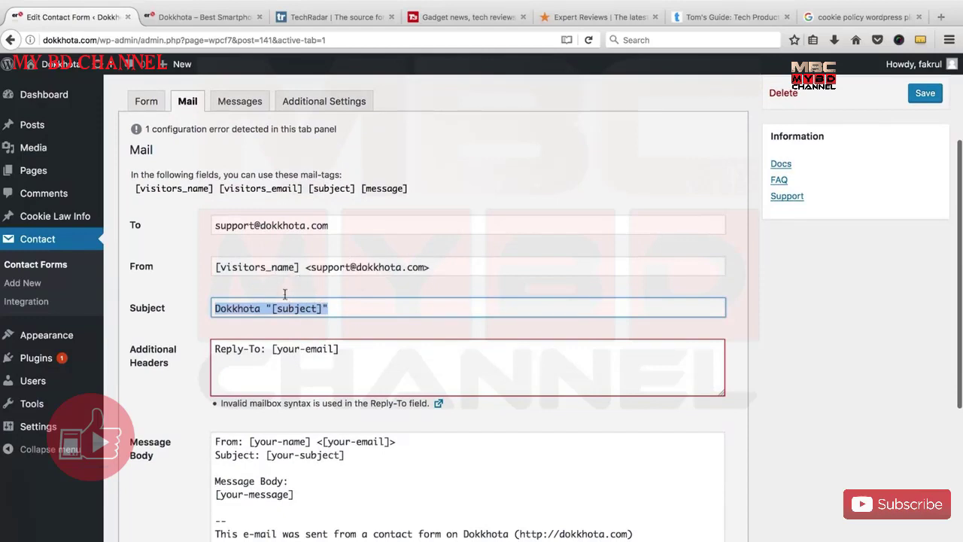
scroll(284, 295, down, 1)
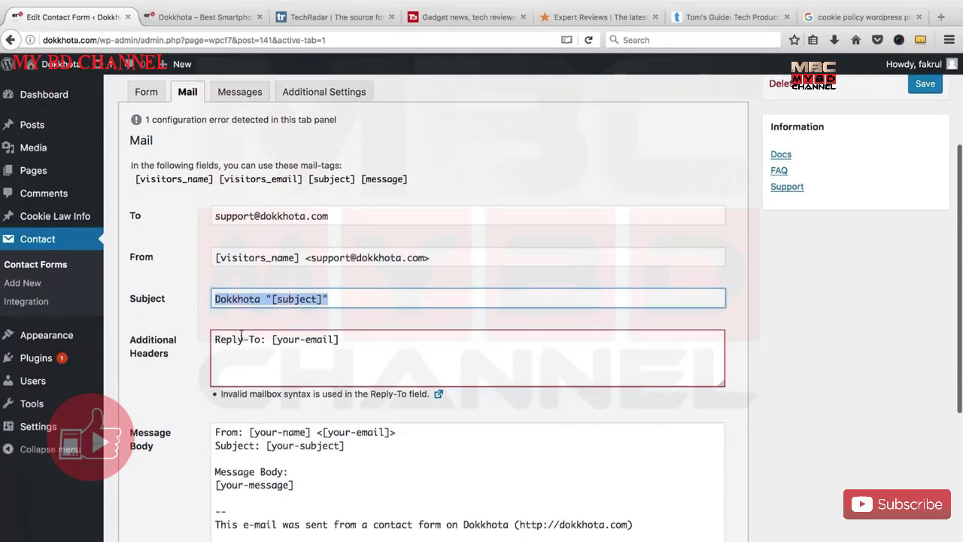
Replace [your-email] with the [visitors_email] tag in the Reply-To header.
click(294, 339)
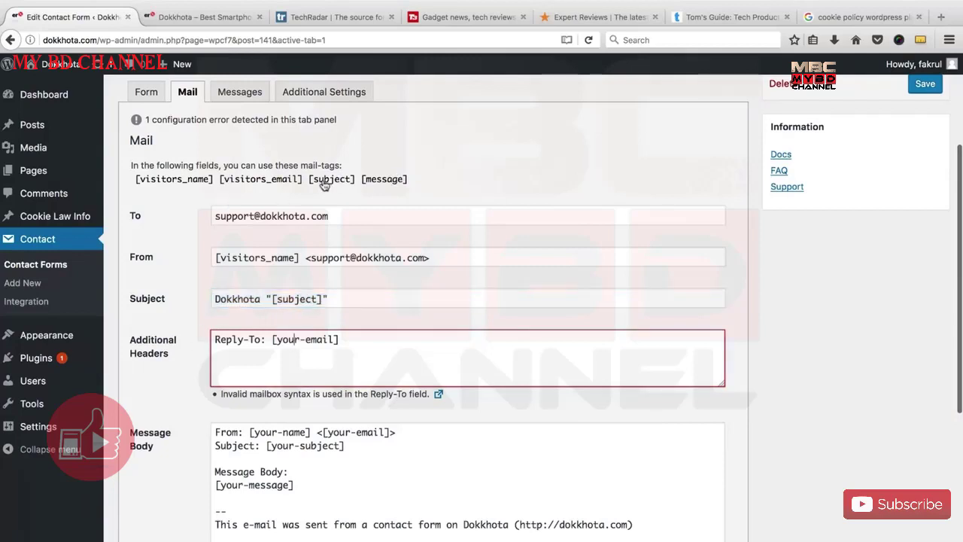
click(288, 186)
key(ctrl+c)
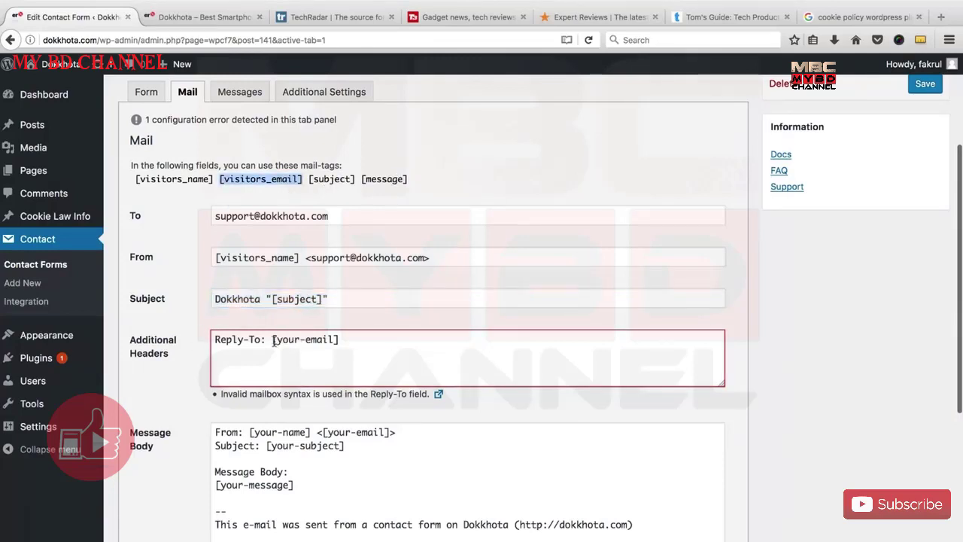
drag(273, 339, 361, 340)
key(ctrl+v)
scroll(331, 406, down, 2)
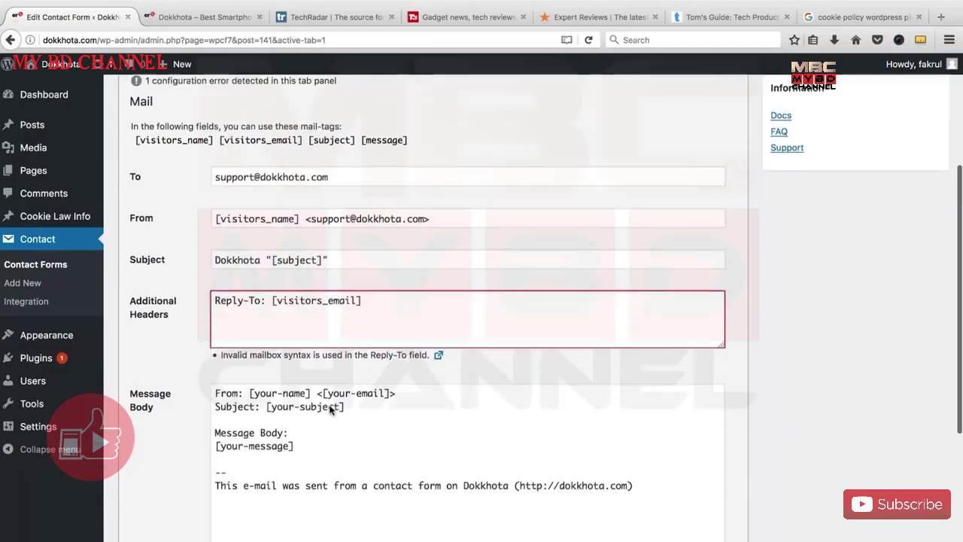
scroll(313, 383, up, 1)
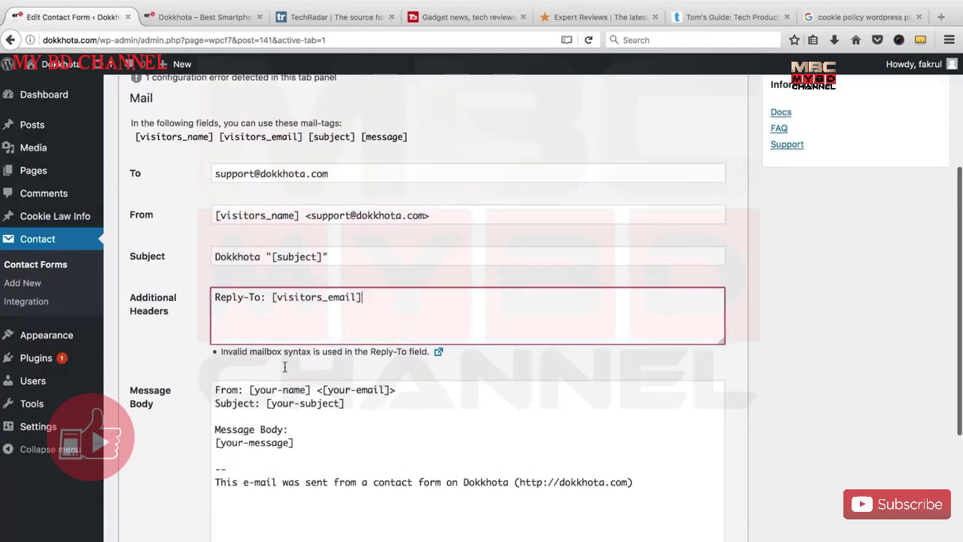
Swap [your-name] and [your-email] in the message body for [visitors_name] and [visitors_email].
click(292, 218)
drag(301, 215, 194, 217)
key(ctrl+c)
scroll(245, 433, down, 1)
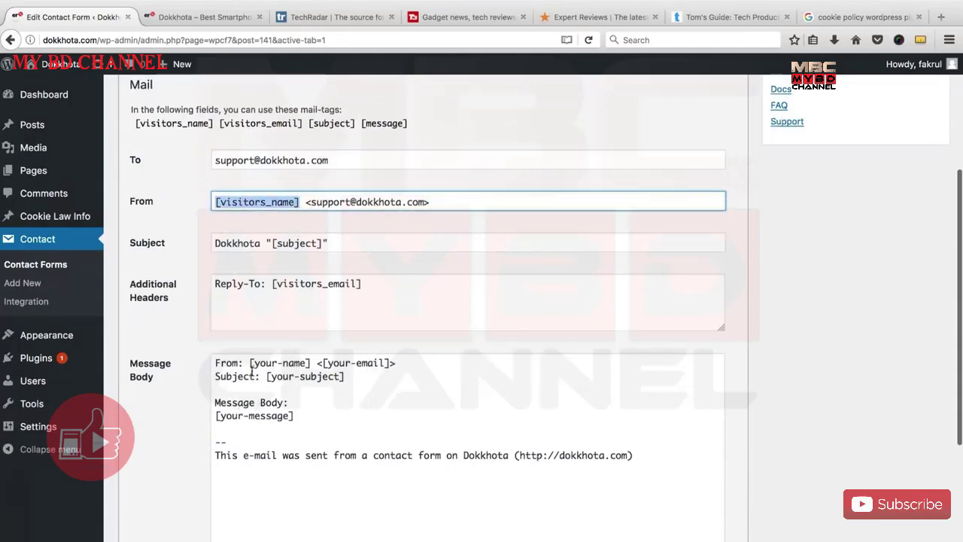
drag(249, 363, 311, 363)
key(ctrl+v)
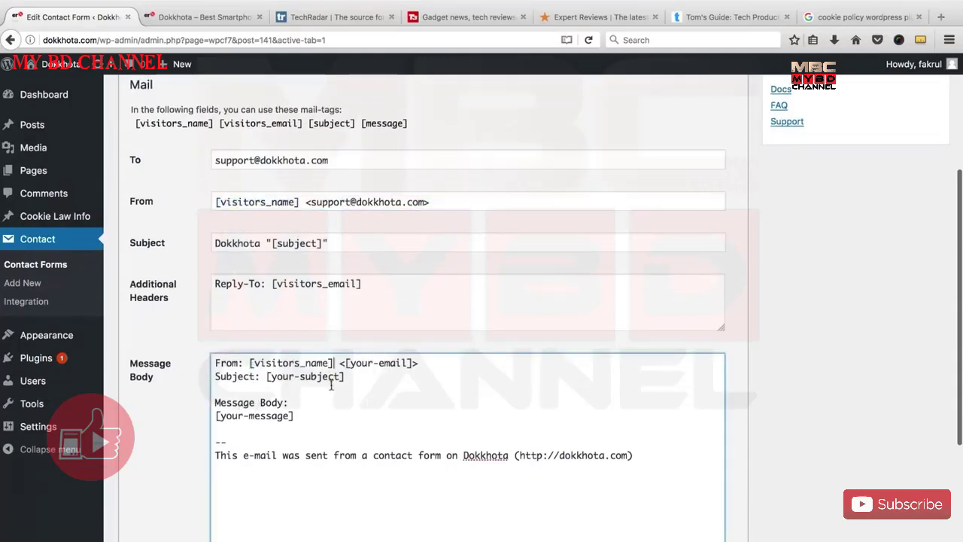
scroll(331, 384, down, 3)
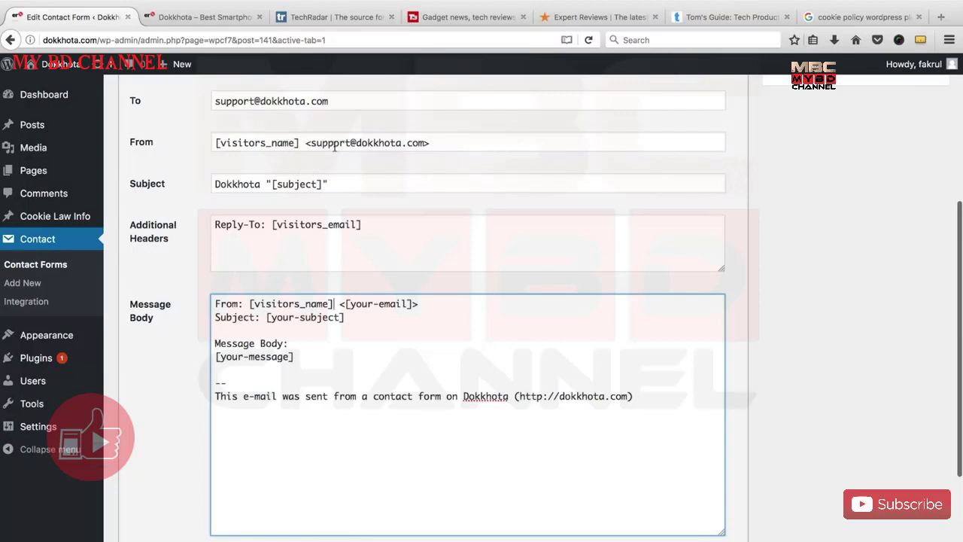
click(312, 145)
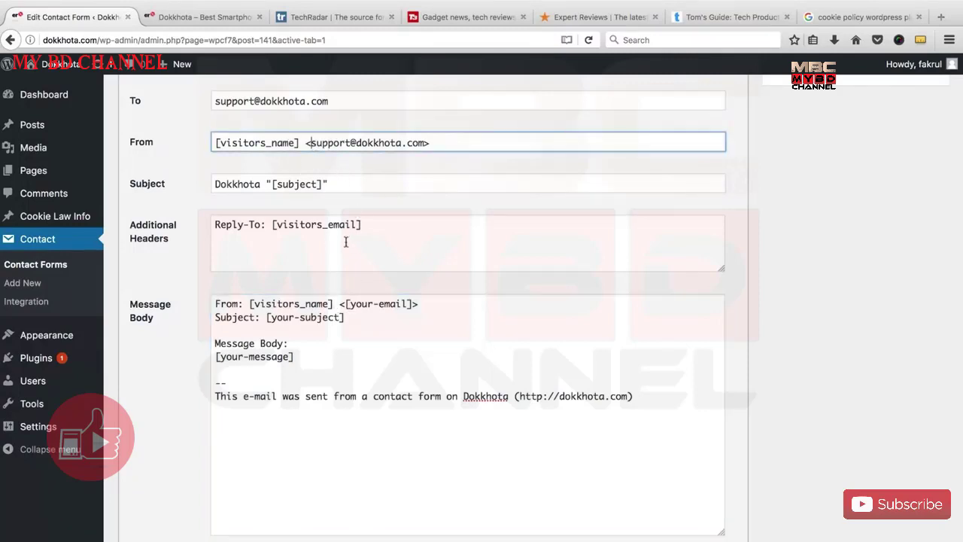
scroll(346, 242, up, 2)
drag(362, 250, 271, 249)
key(super+c)
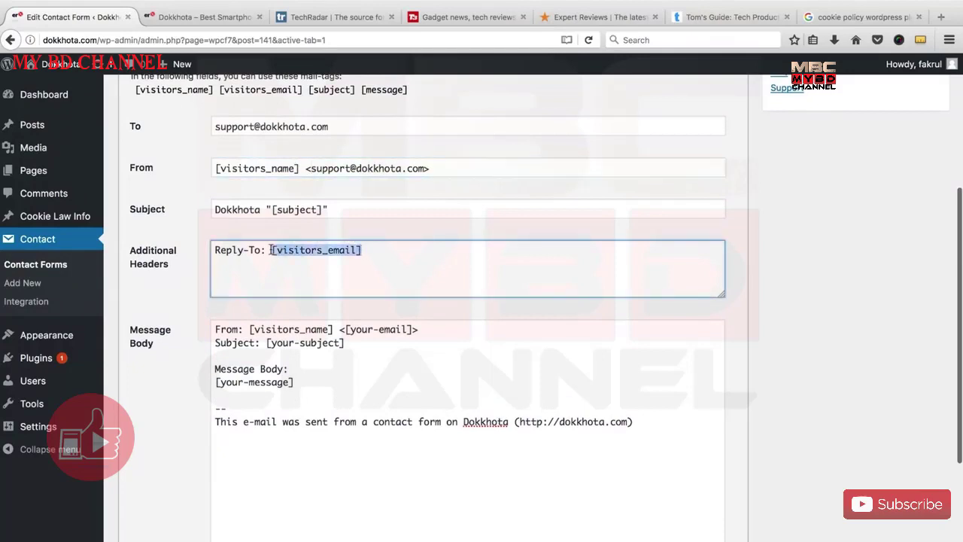
drag(343, 329, 410, 329)
key(super+v)
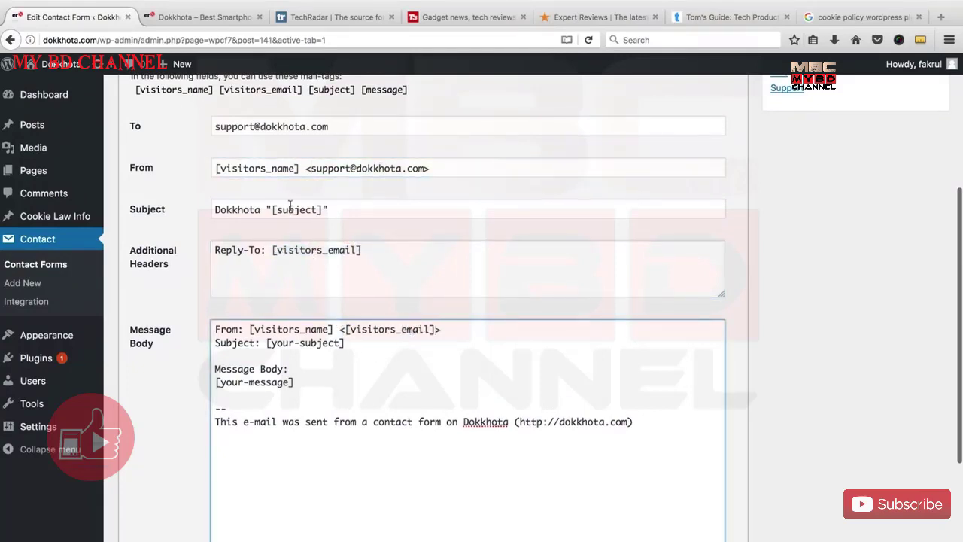
Swap [your-subject] and [your-message] in the message body for [subject] and [message].
triple_click(321, 209)
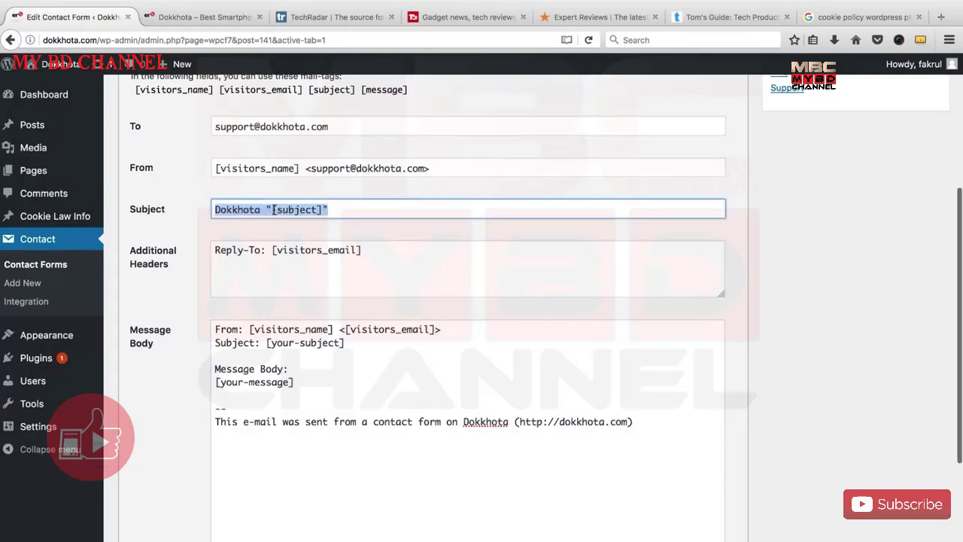
drag(273, 209, 321, 209)
key(super+c)
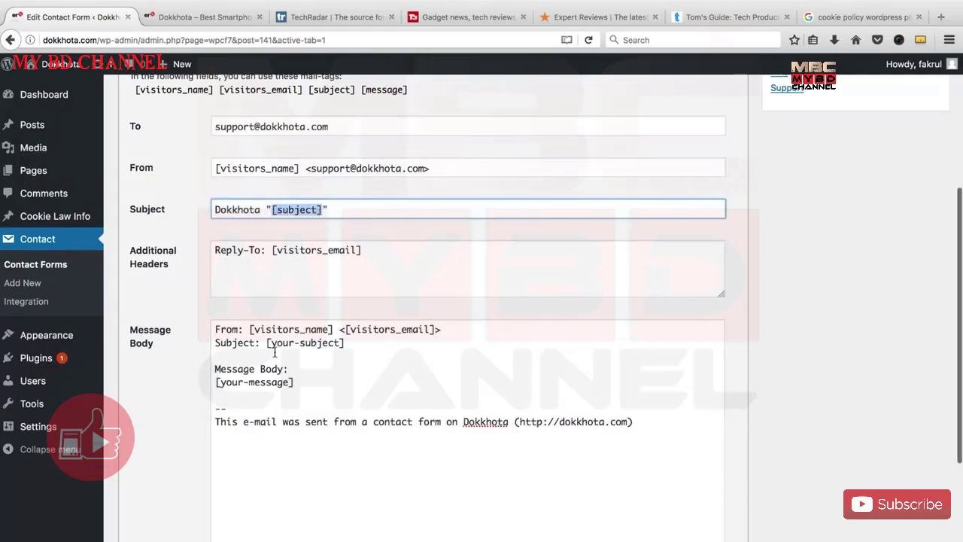
drag(267, 343, 353, 345)
key(super+v)
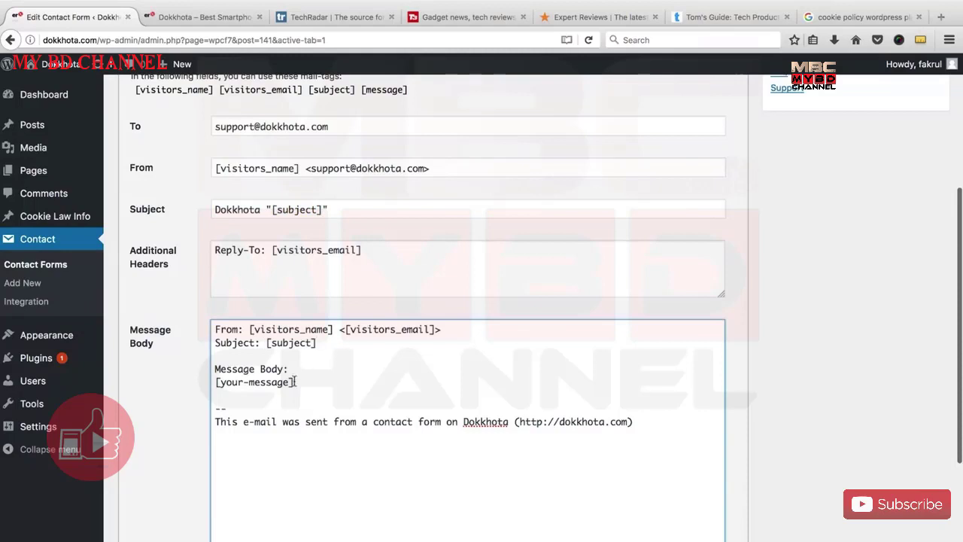
drag(361, 89, 408, 90)
key(super+c)
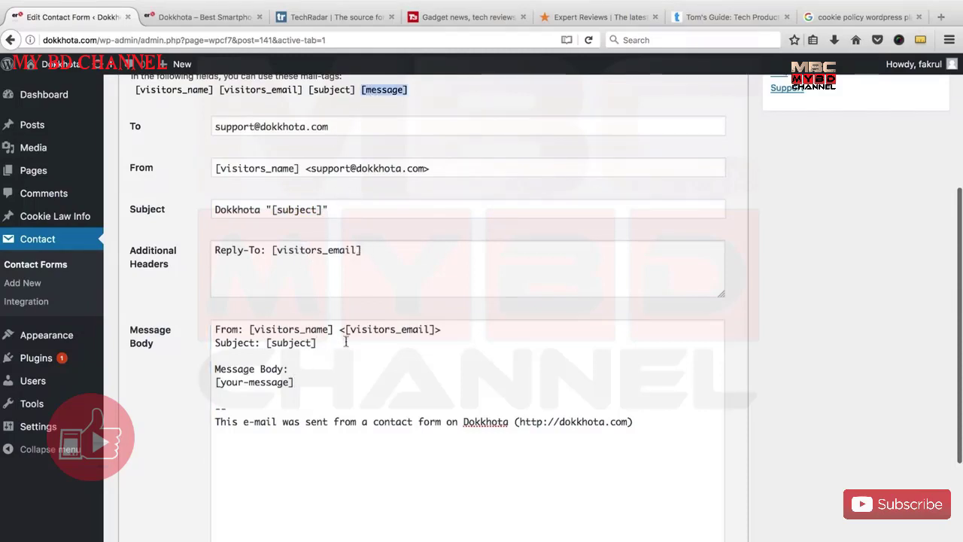
drag(303, 384, 207, 382)
key(super+v)
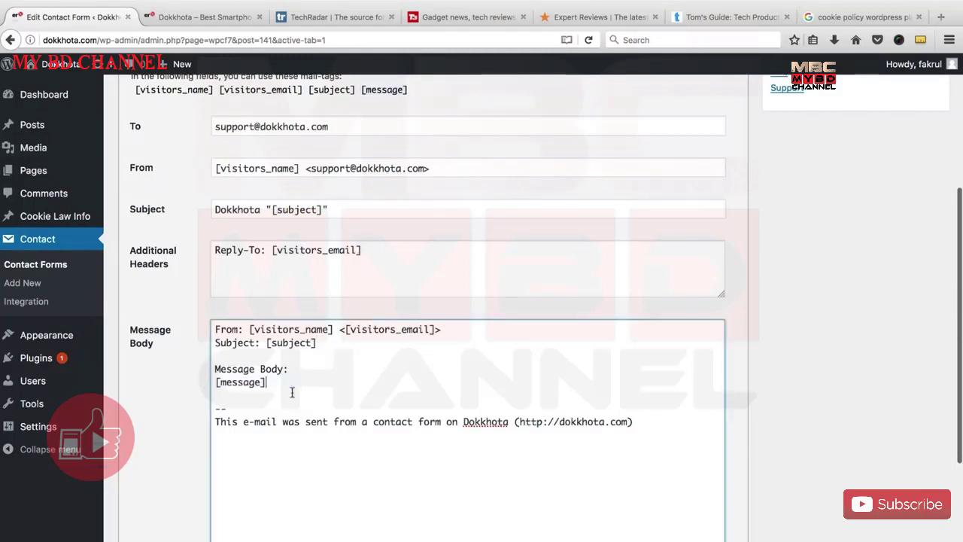
scroll(376, 379, down, 3)
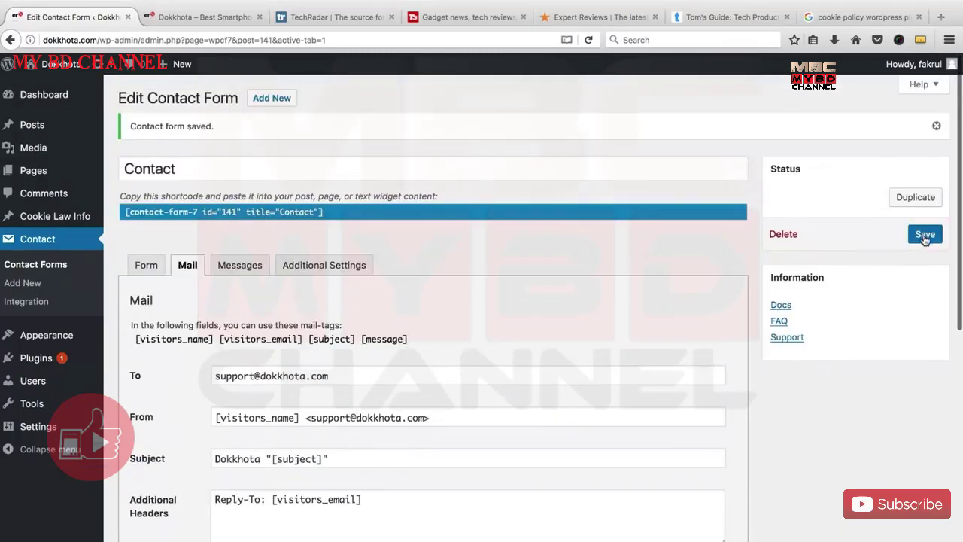
Save the form, return to its Form code and select the [contact-form-7 id="141" title="Contact"] shortcode.
click(925, 234)
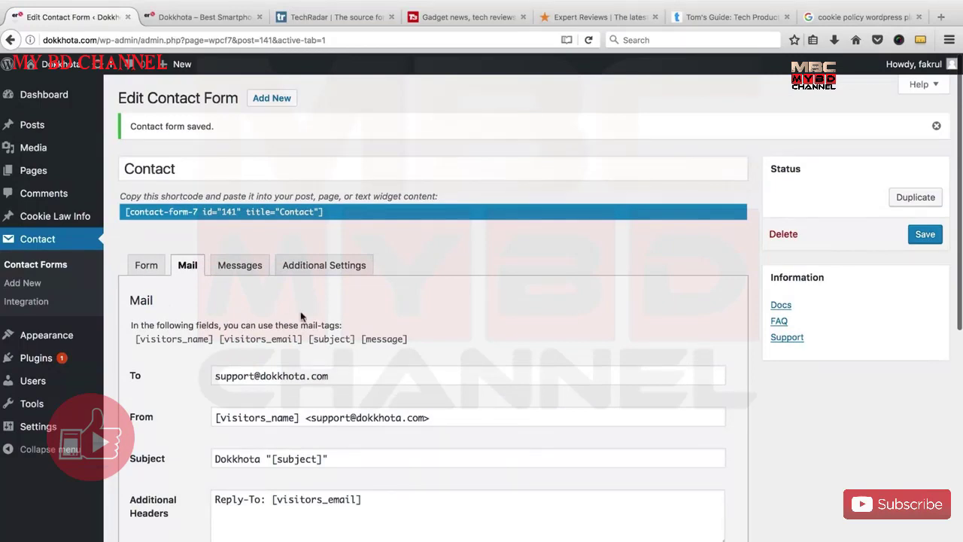
click(149, 271)
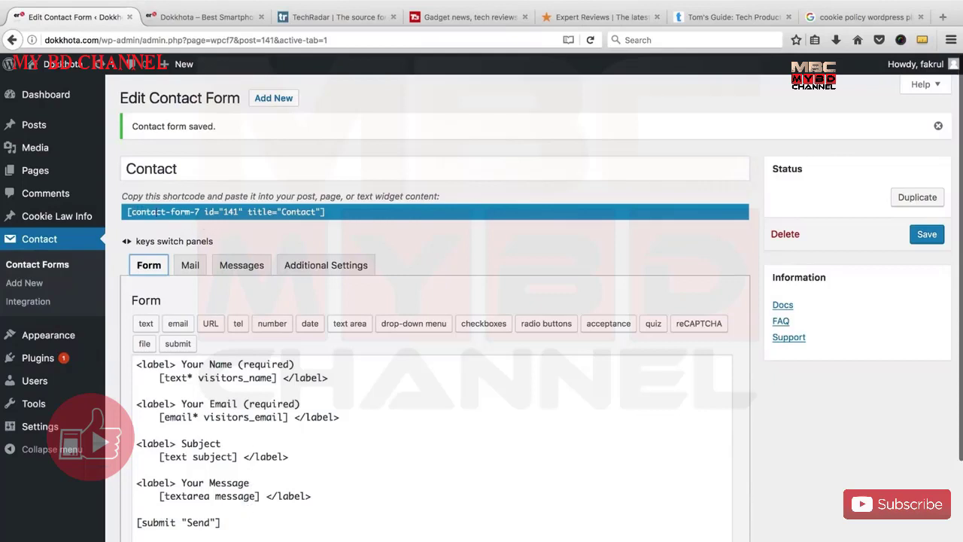
click(158, 211)
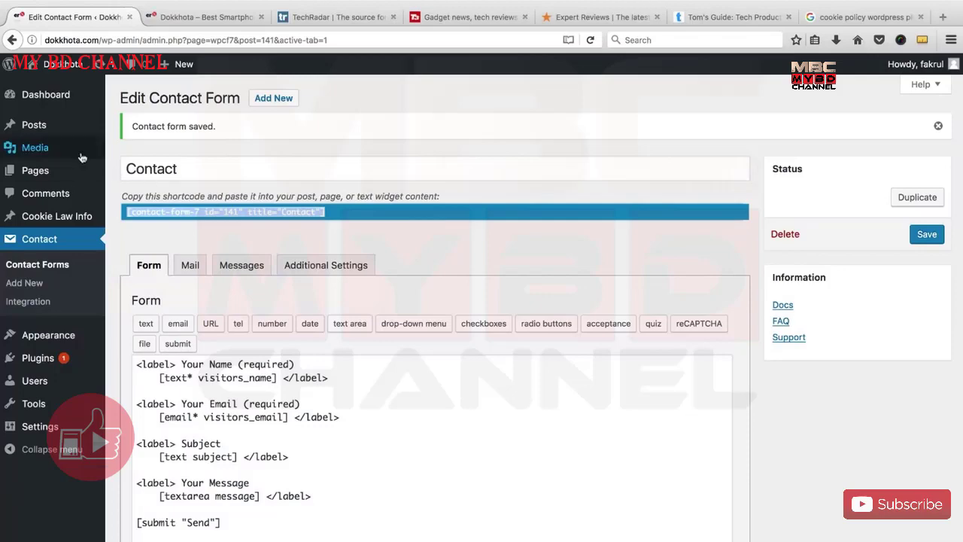
Add a new page titled 'Contact us' and begin its body with 'If you nee'.
mouse_move(61, 177)
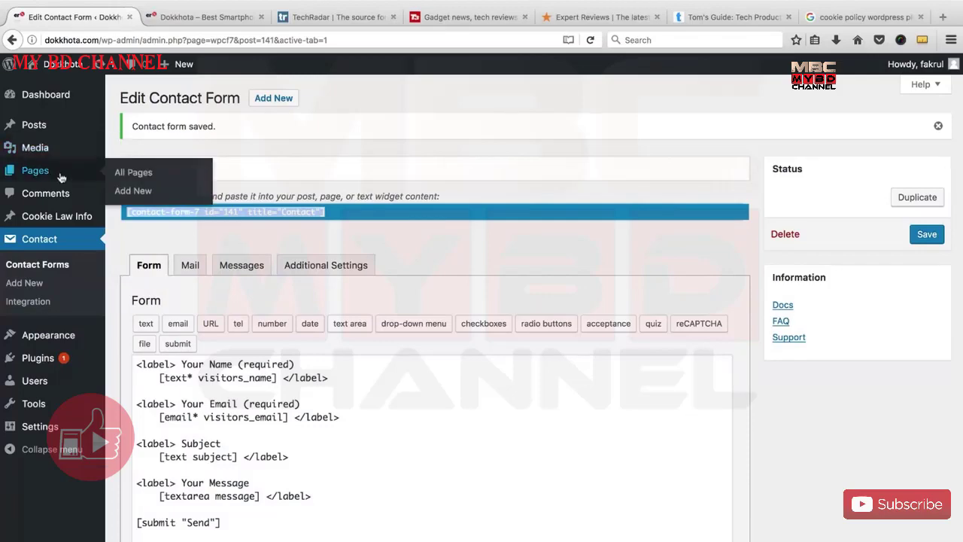
click(132, 191)
text(C)
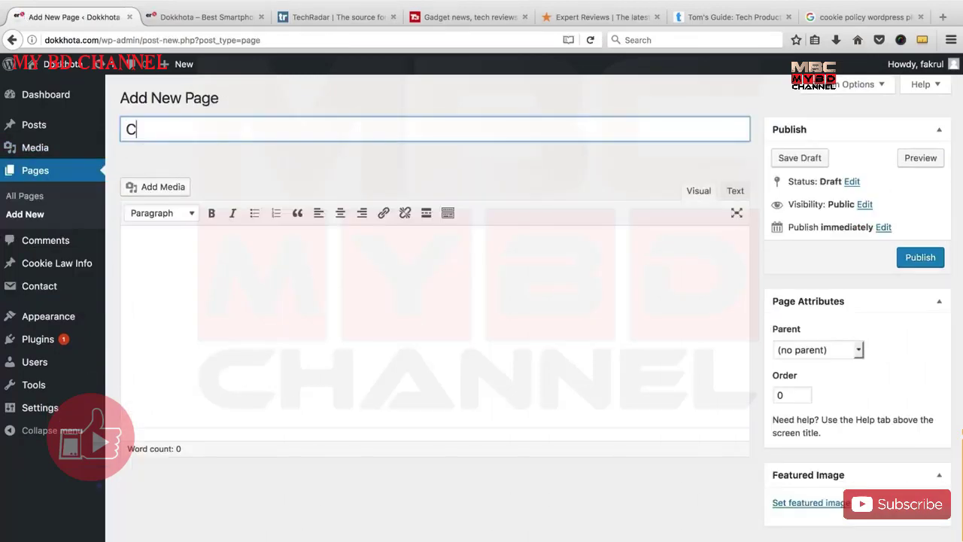
text(ontact us)
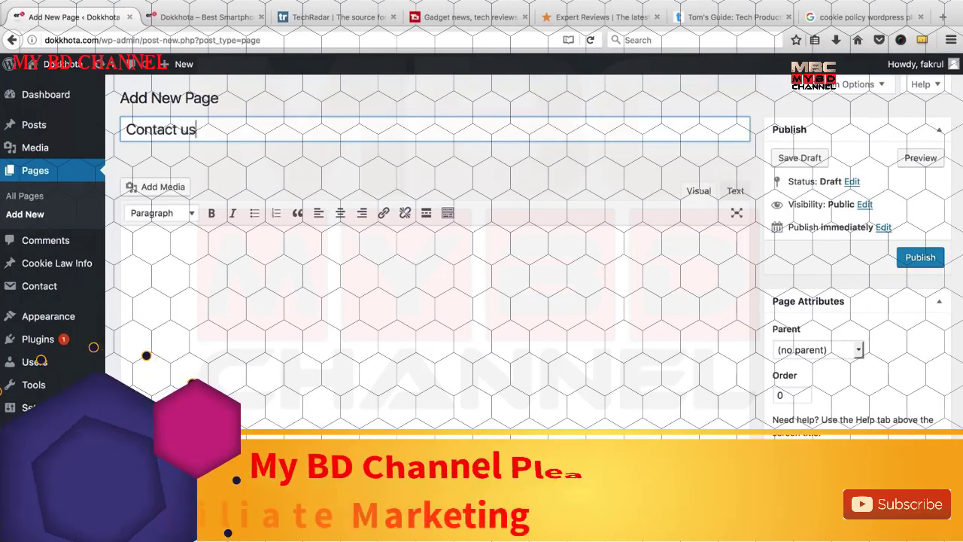
click(258, 273)
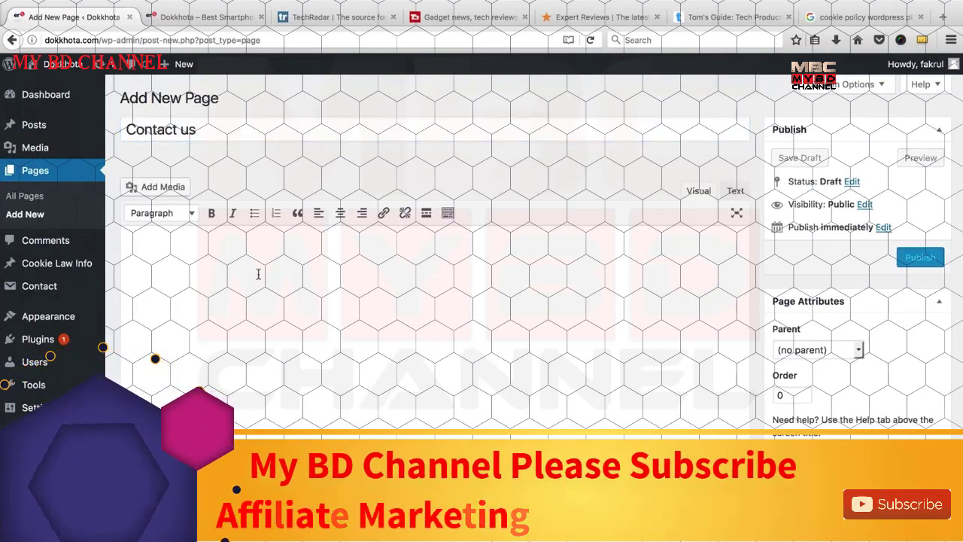
text(If you)
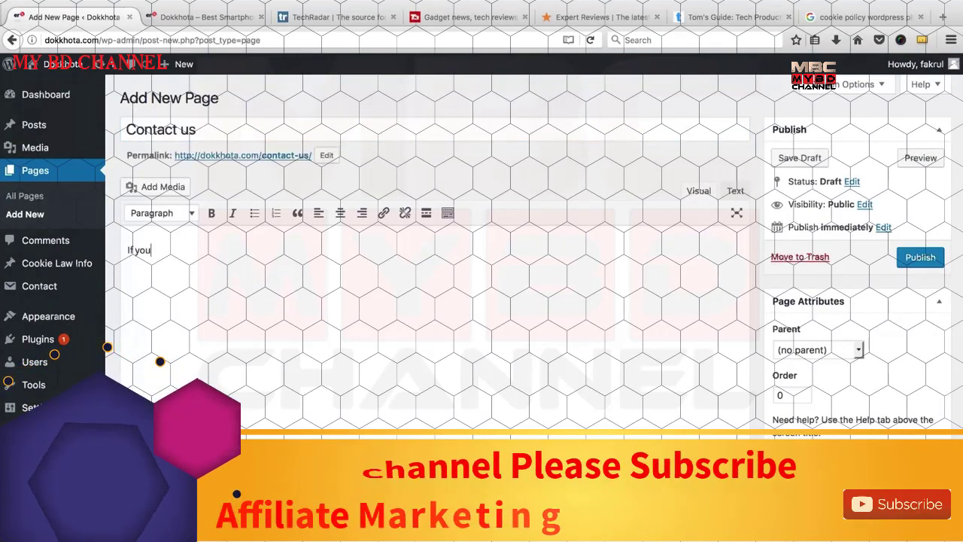
text( nee)
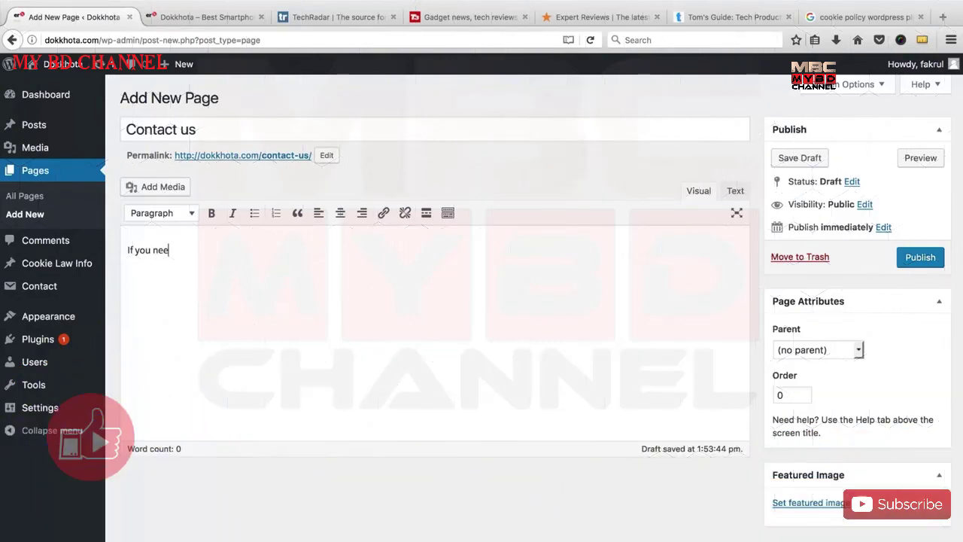
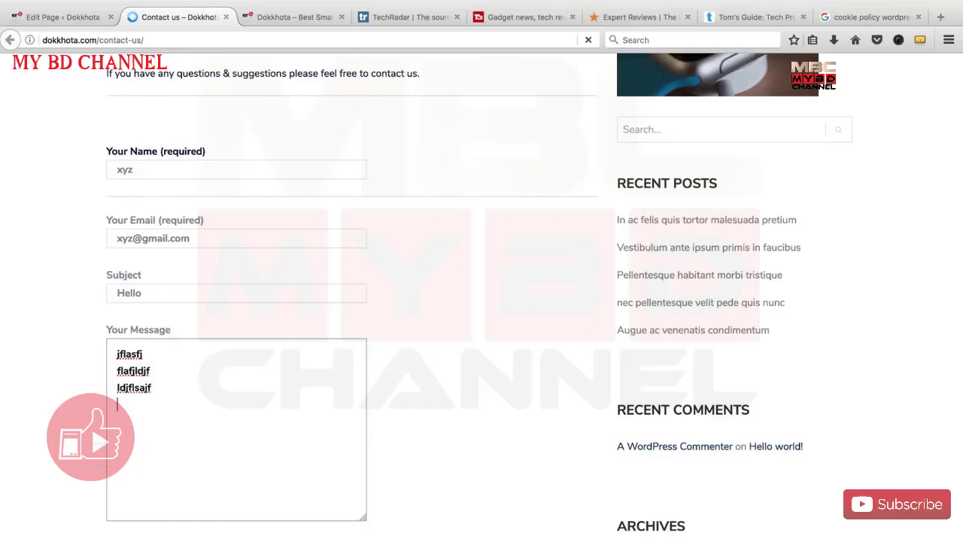
Send the filled-in Contact us test message and get the 'Thank you… It has been sent.' confirmation.
scroll(266, 349, down, 3)
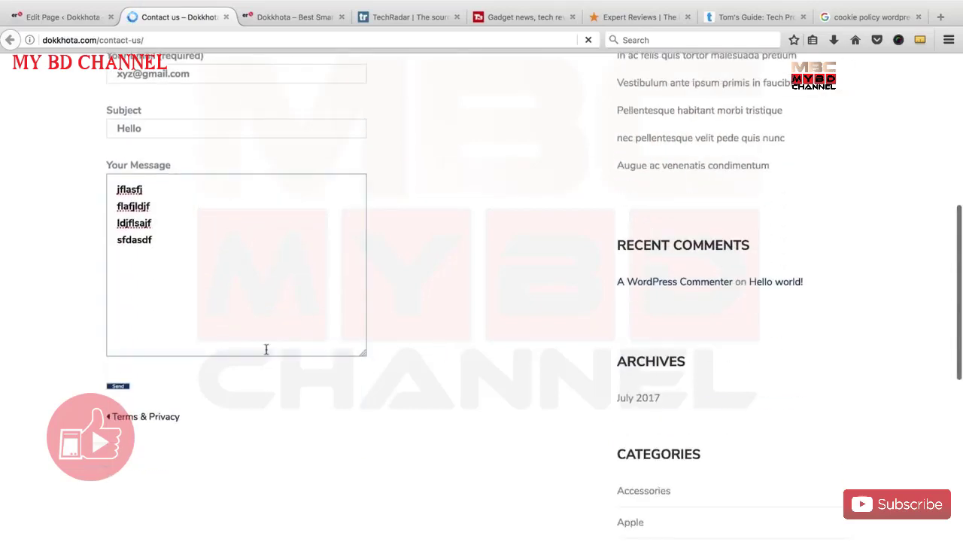
click(119, 388)
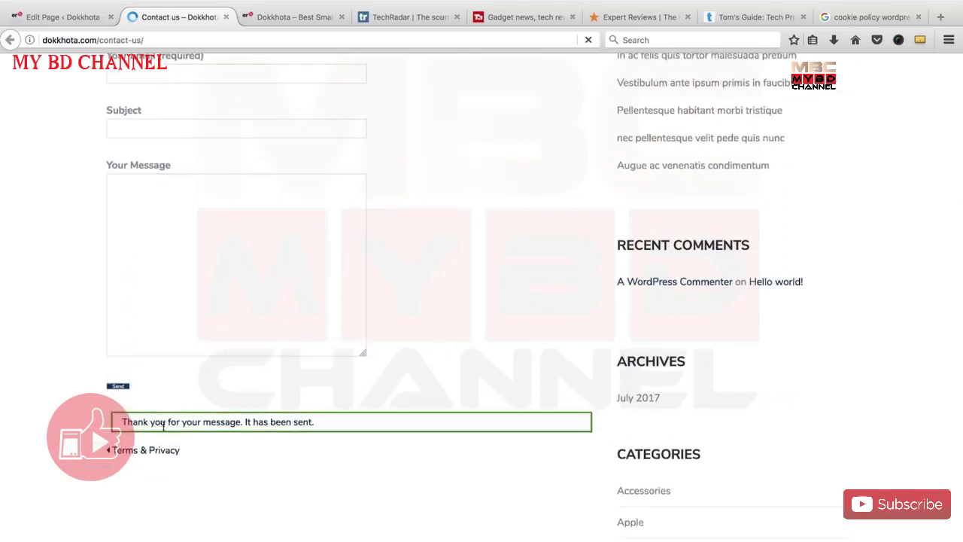
scroll(230, 363, up, 4)
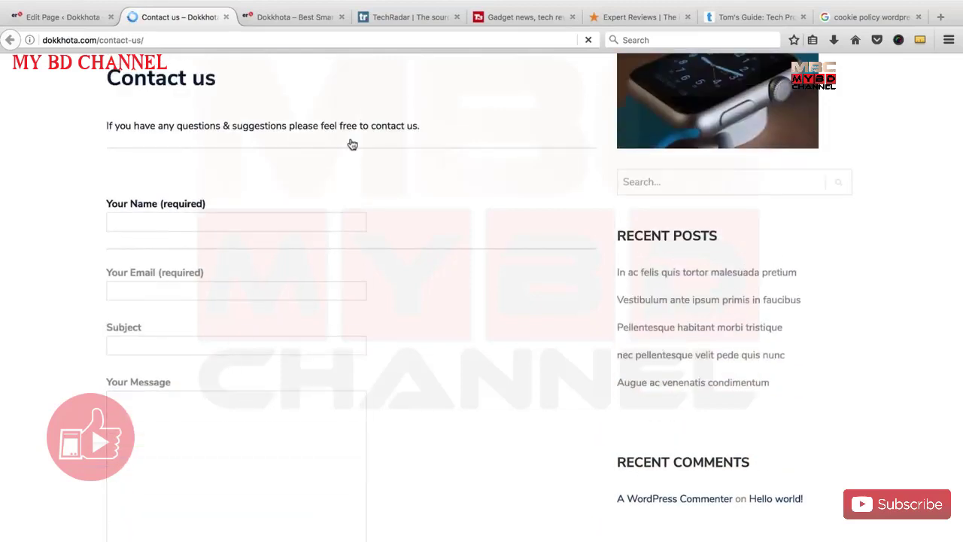
key(ctrl+t)
Load dokkhota.com/webmail and submit the support mailbox address and password.
text(dokkhota.)
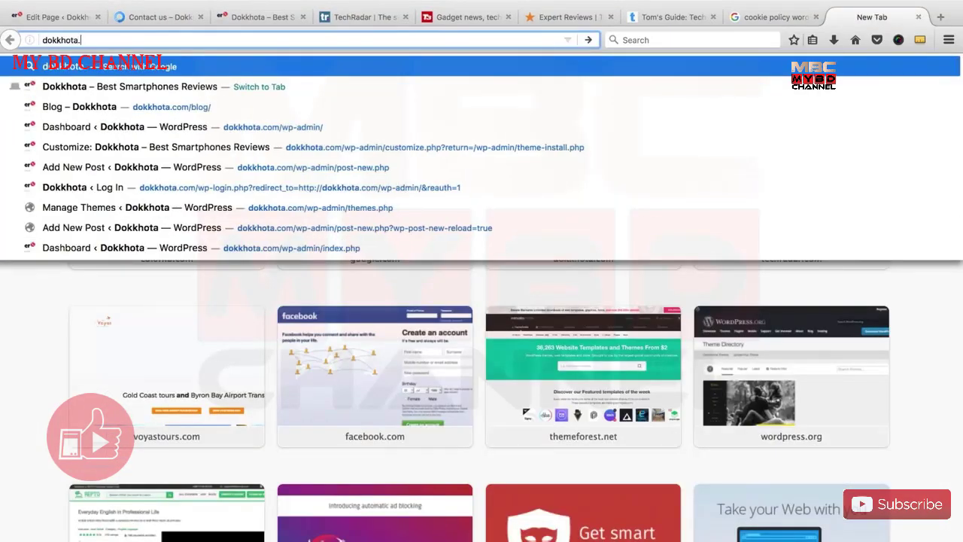
text(com/webmail)
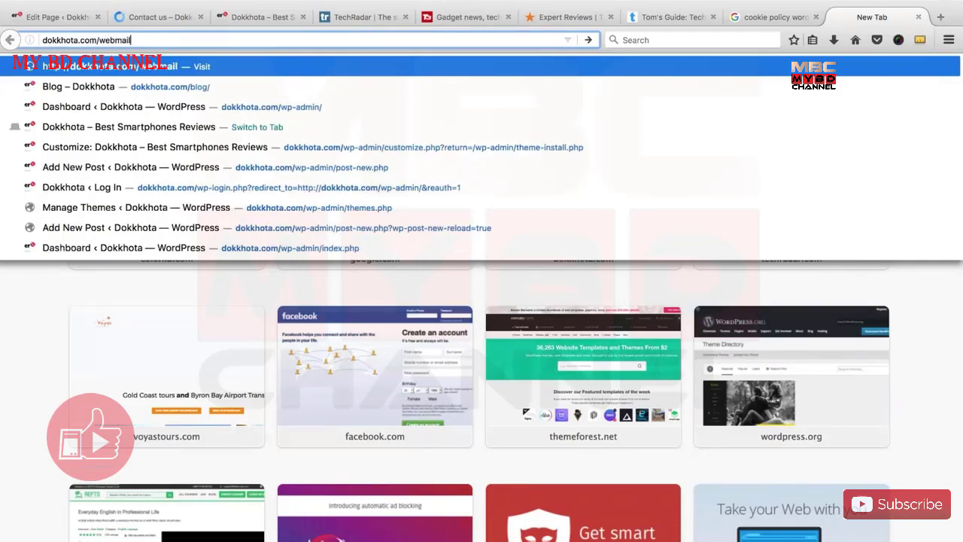
key(Return)
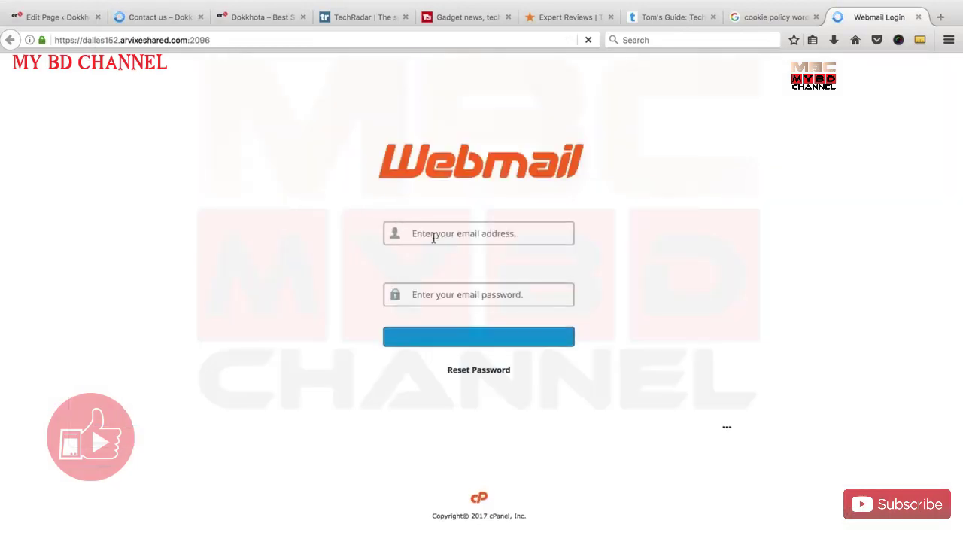
click(438, 238)
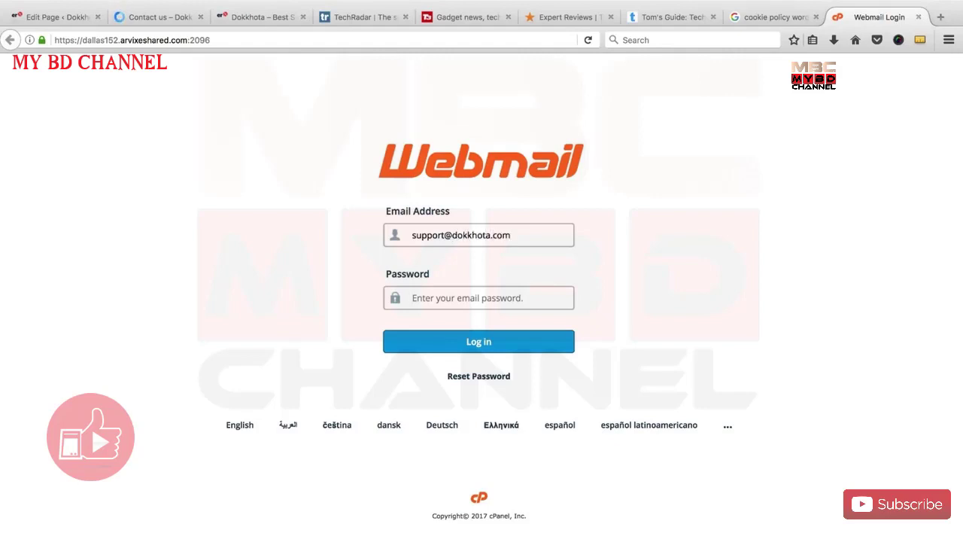
click(478, 298)
text(*)
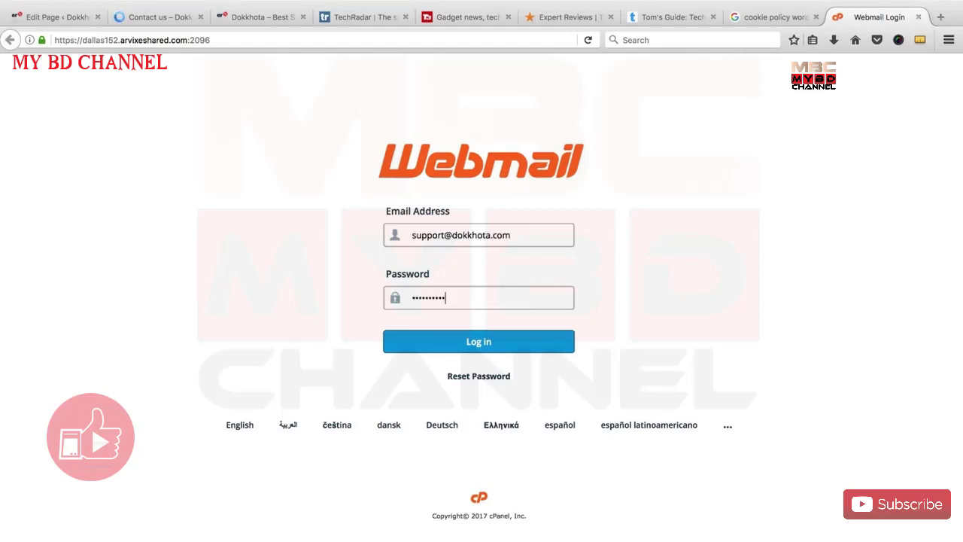
text(*)
key(Return)
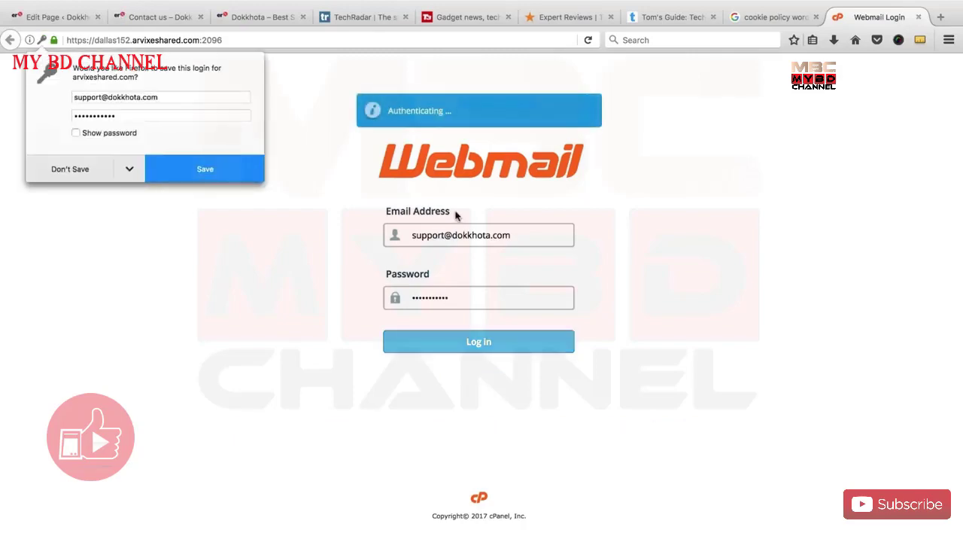
Retype the rejected password to log in, then return to the Contact us tab.
double_click(456, 295)
text(******)
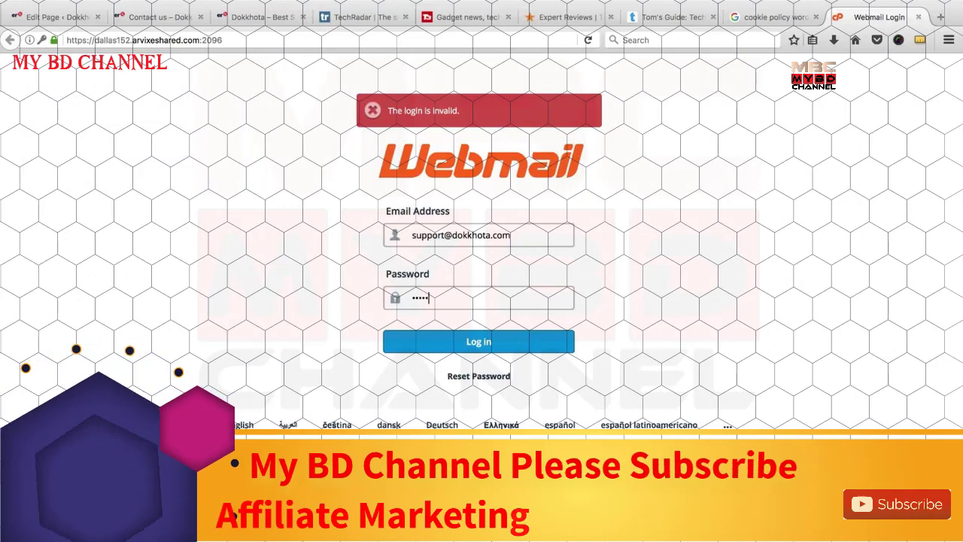
text(**)
key(Return)
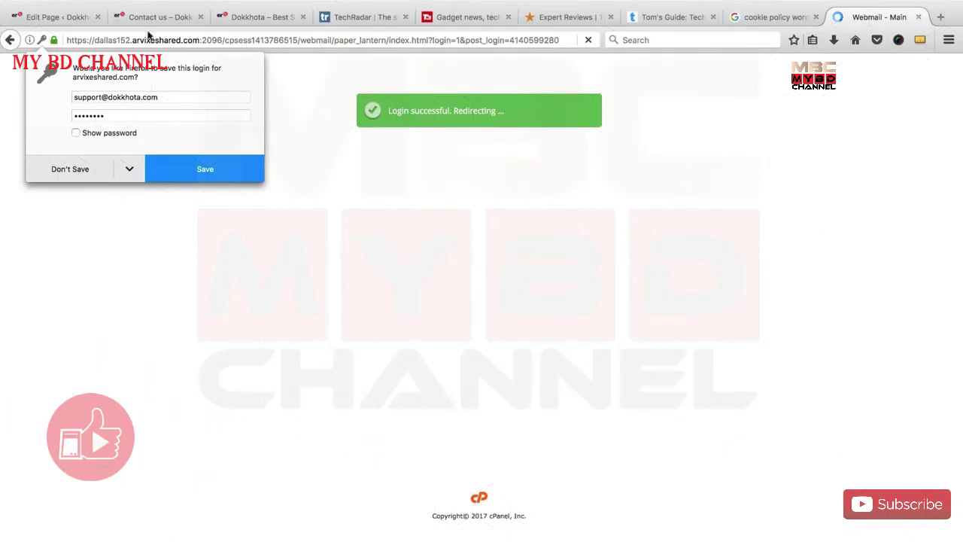
click(136, 18)
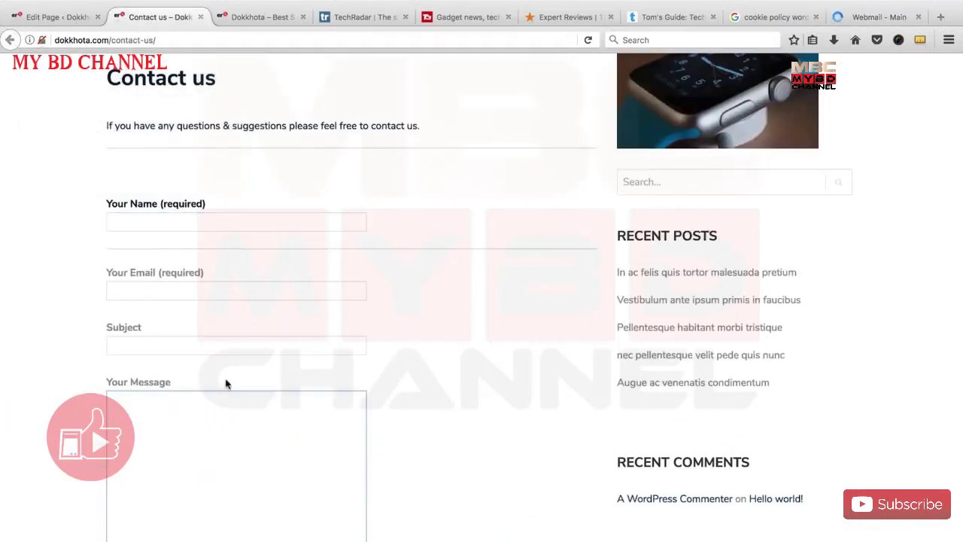
Open the Dokkhota 'Hello' message in the Roundcube inbox.
click(858, 16)
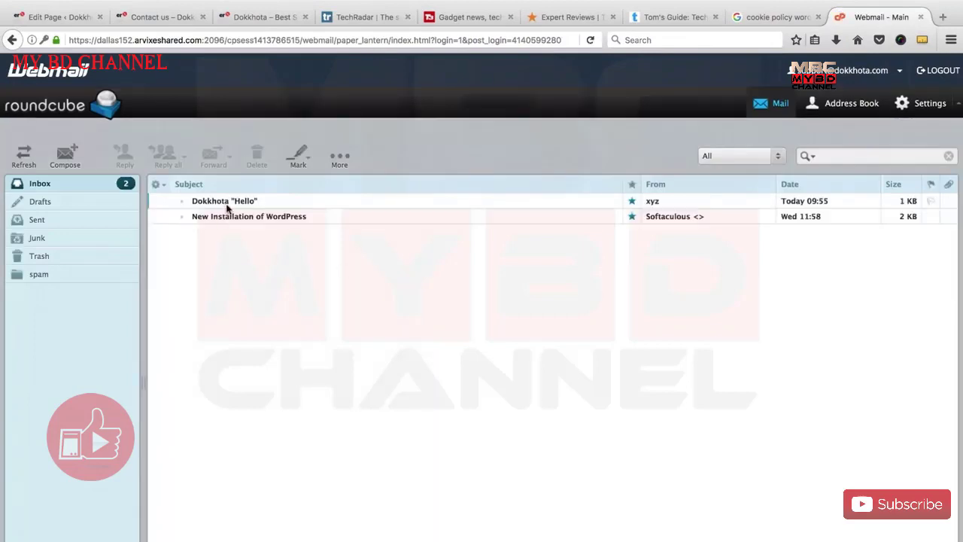
click(228, 205)
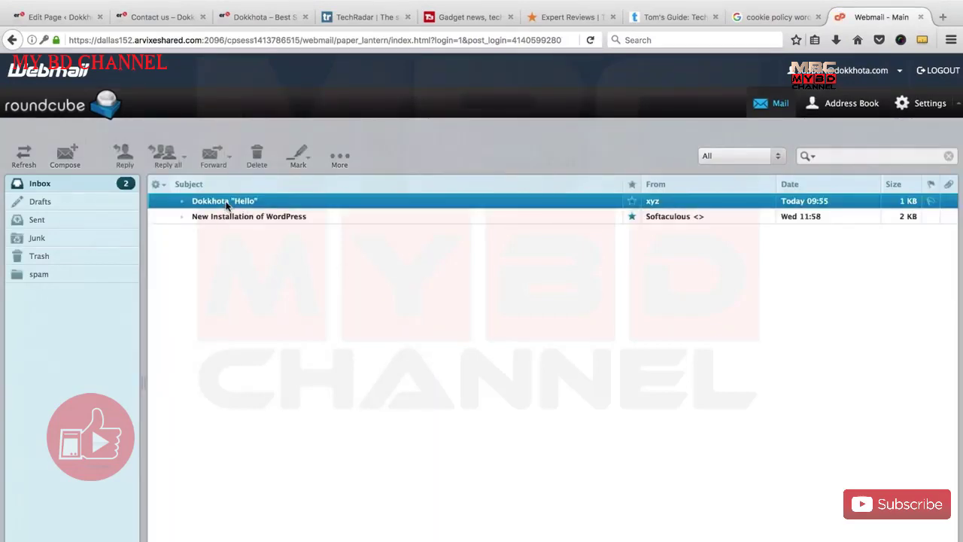
double_click(227, 204)
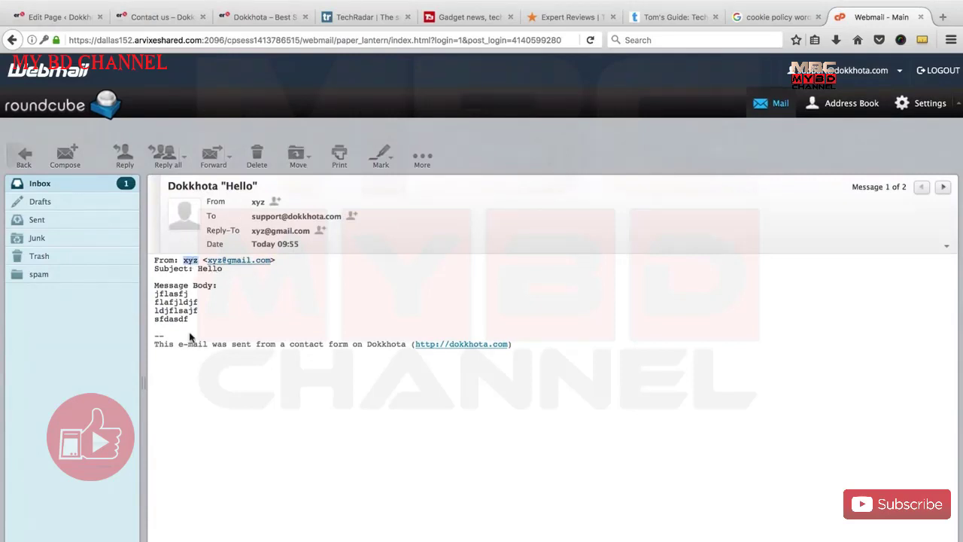
Compare the Contact us form's name, email, subject and message fields against the received mail.
click(134, 18)
click(194, 222)
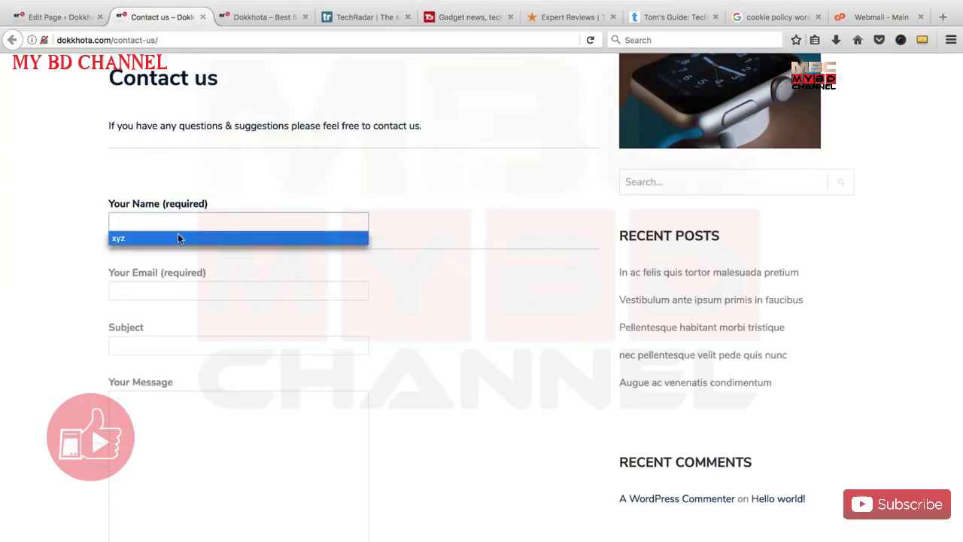
click(177, 236)
drag(845, 24, 225, 21)
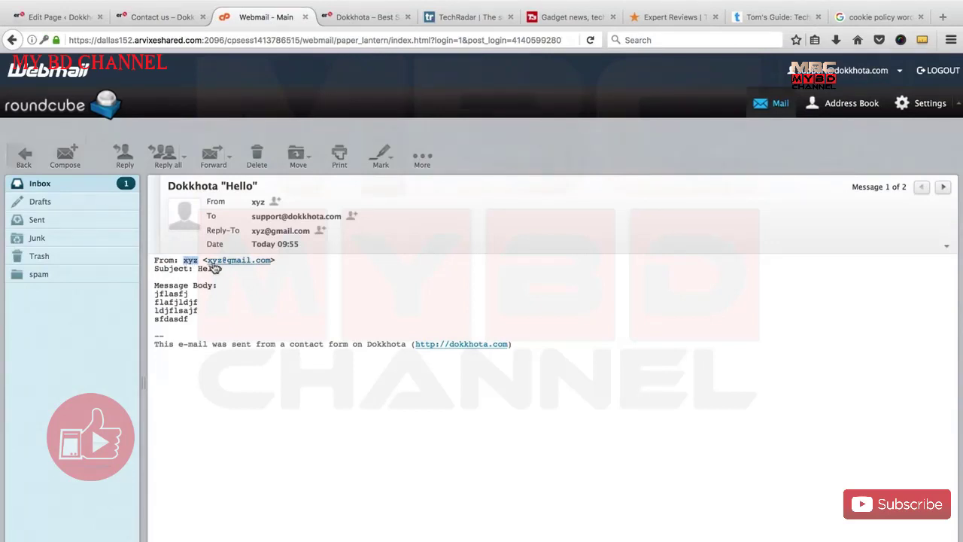
click(162, 16)
click(178, 292)
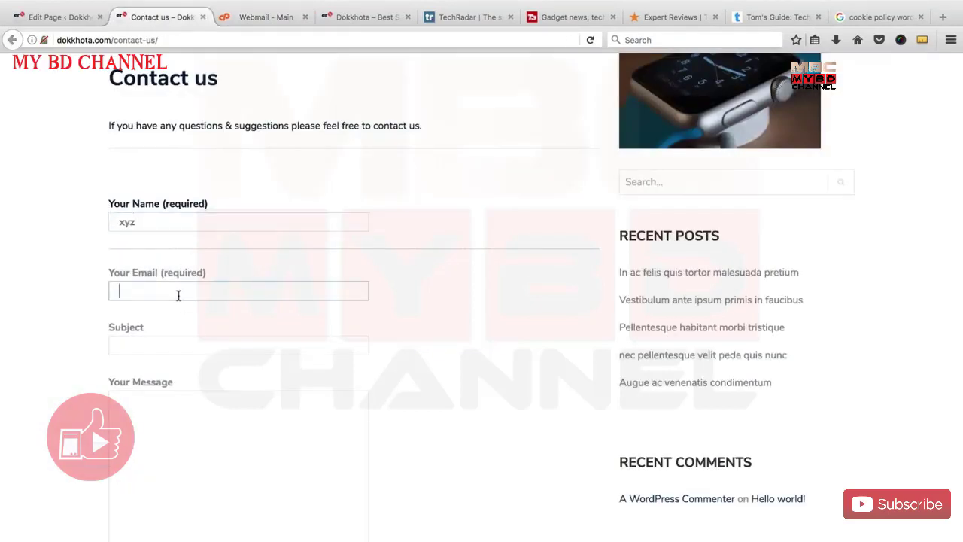
click(248, 17)
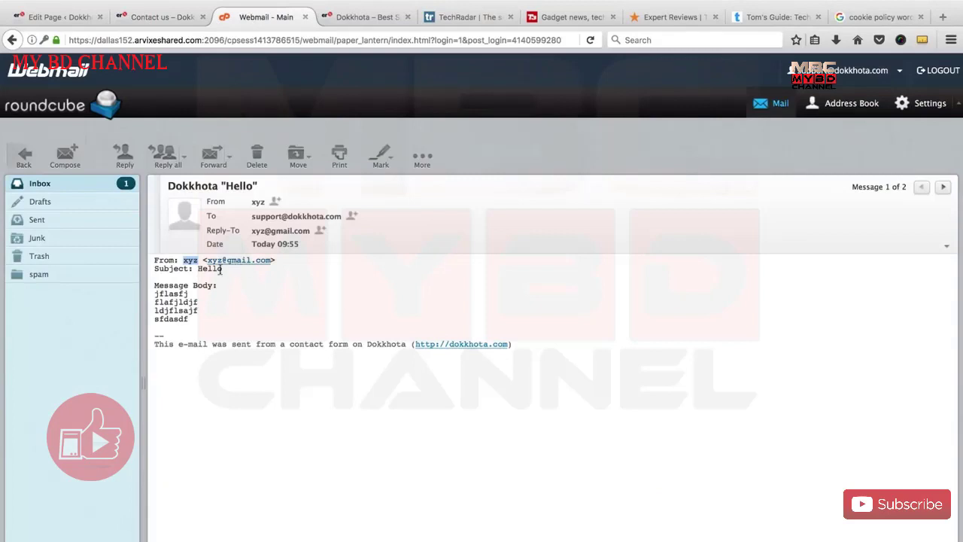
click(161, 18)
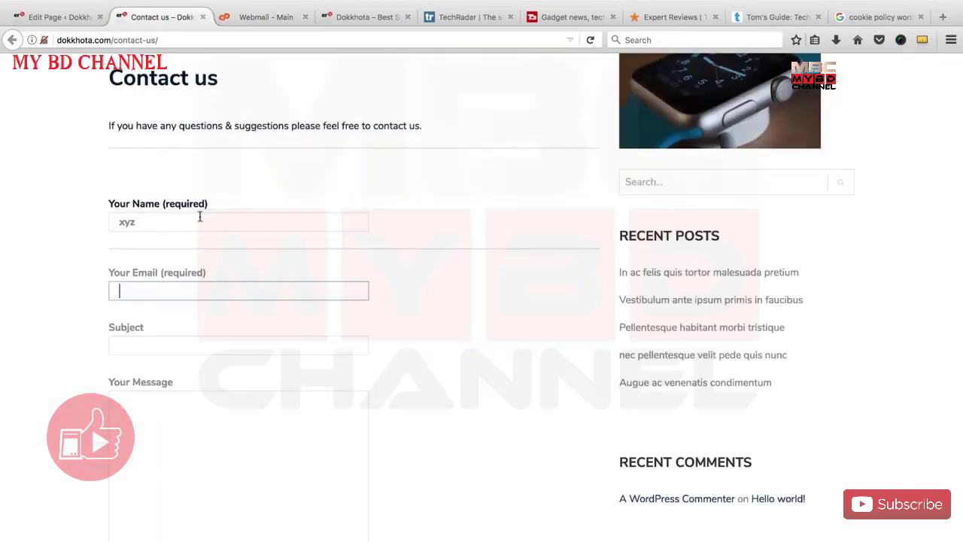
click(192, 340)
click(188, 423)
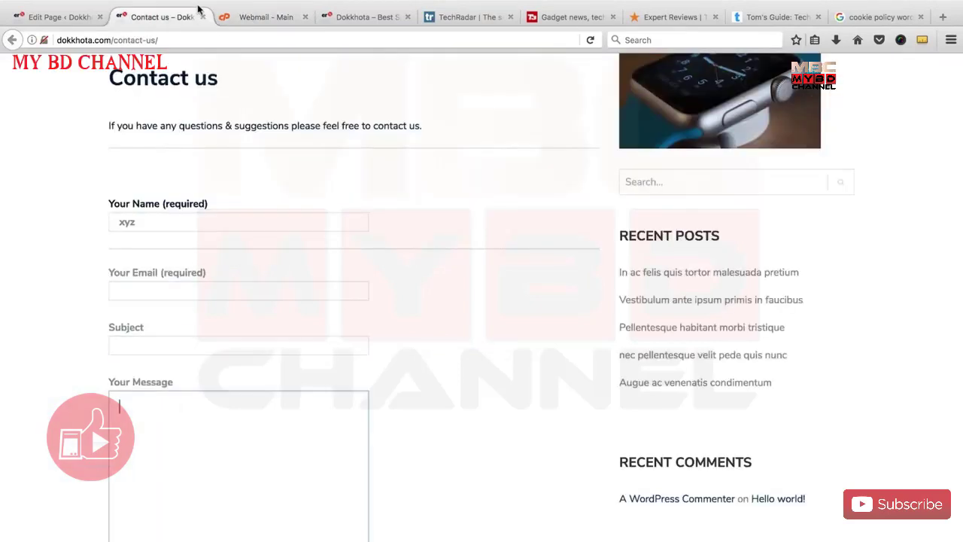
click(243, 17)
Highlight the message body and its contact-form origin line, then return to the WordPress dashboard.
drag(189, 320, 155, 293)
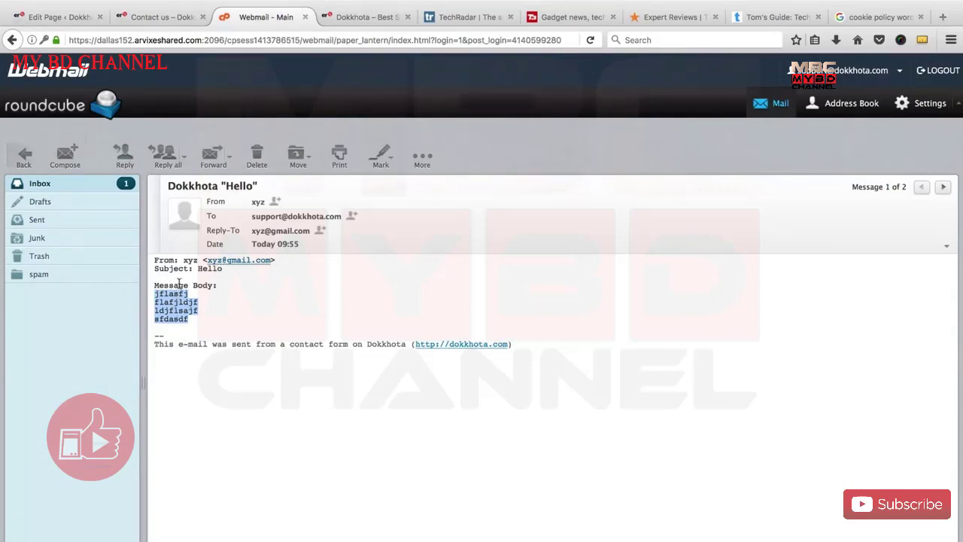
drag(155, 344, 418, 352)
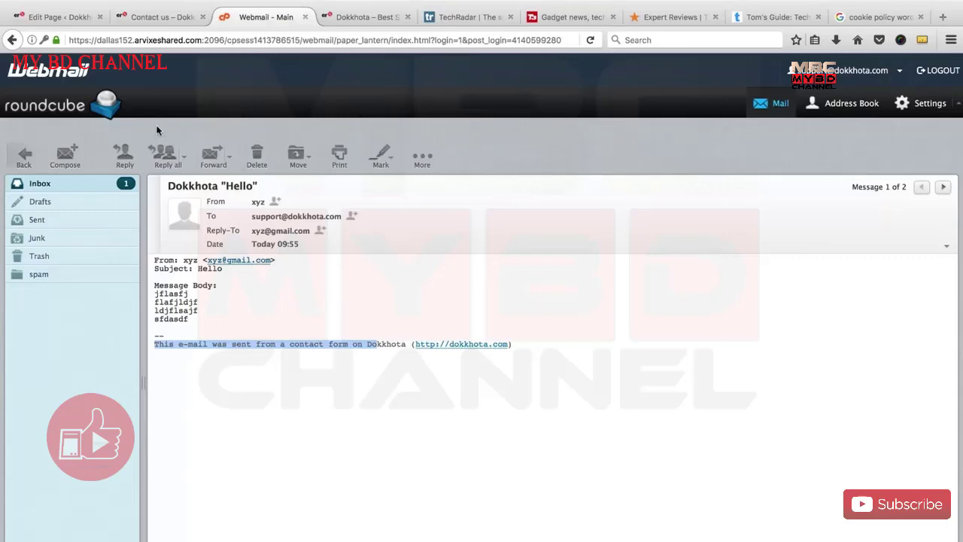
click(162, 17)
click(45, 16)
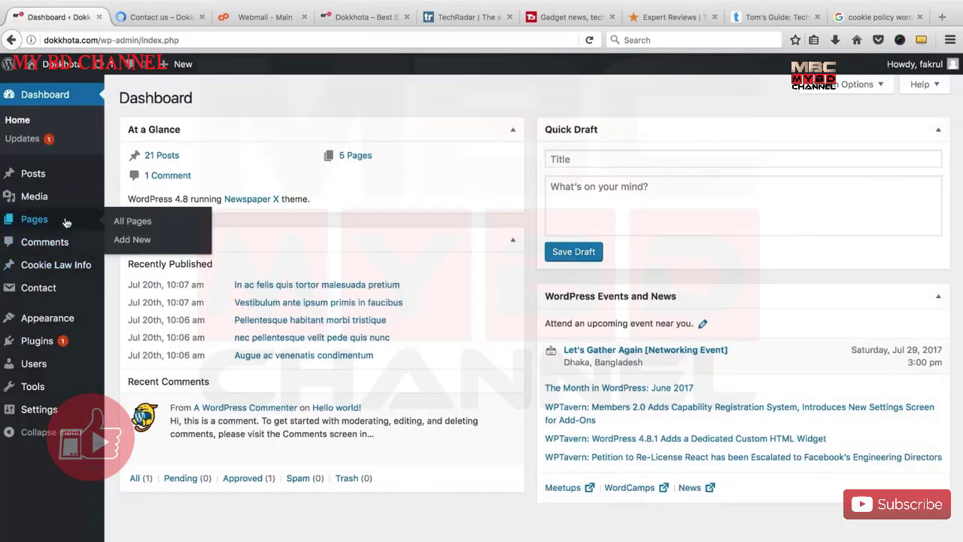
In Appearance > Menus, add the Contact us page to the Footer Menu and save it.
mouse_move(57, 321)
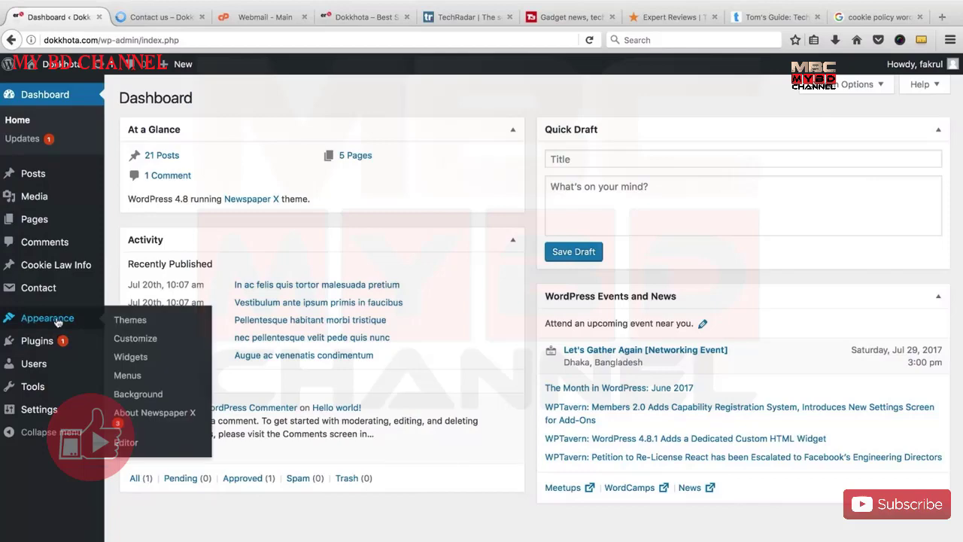
click(128, 375)
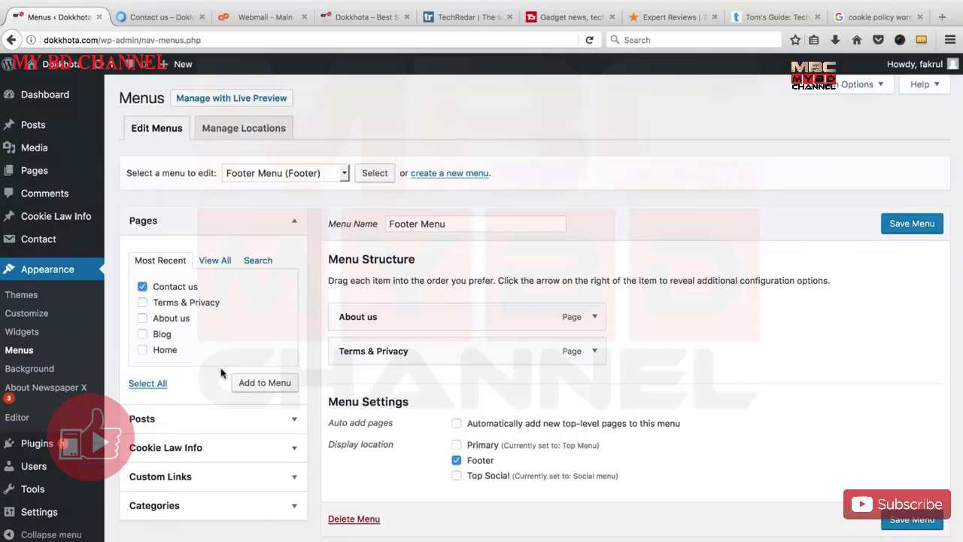
click(260, 382)
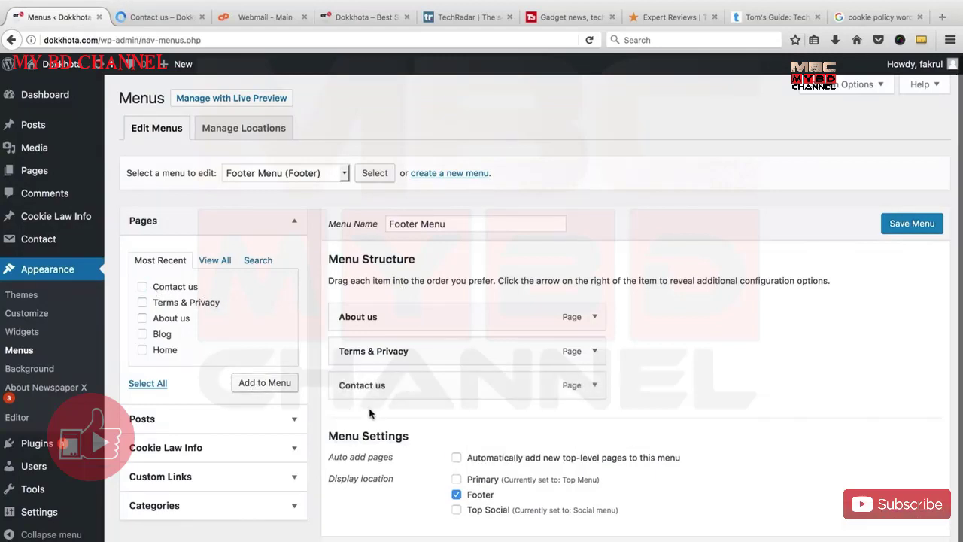
click(895, 231)
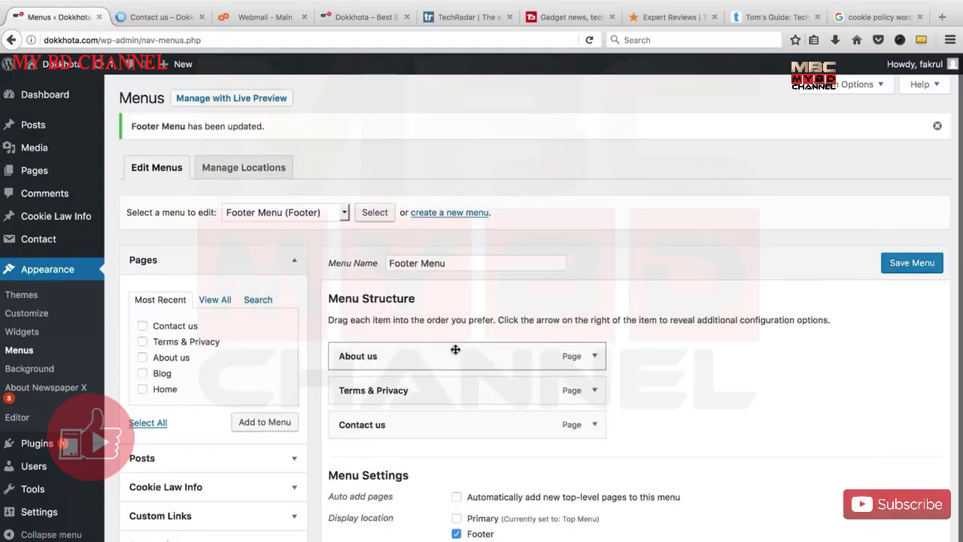
scroll(444, 437, down, 2)
scroll(444, 433, up, 2)
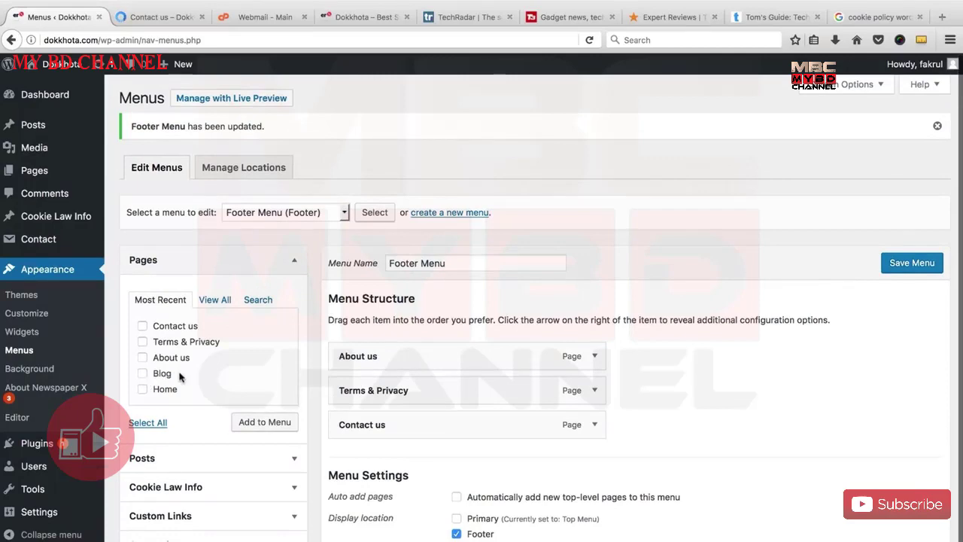
click(160, 17)
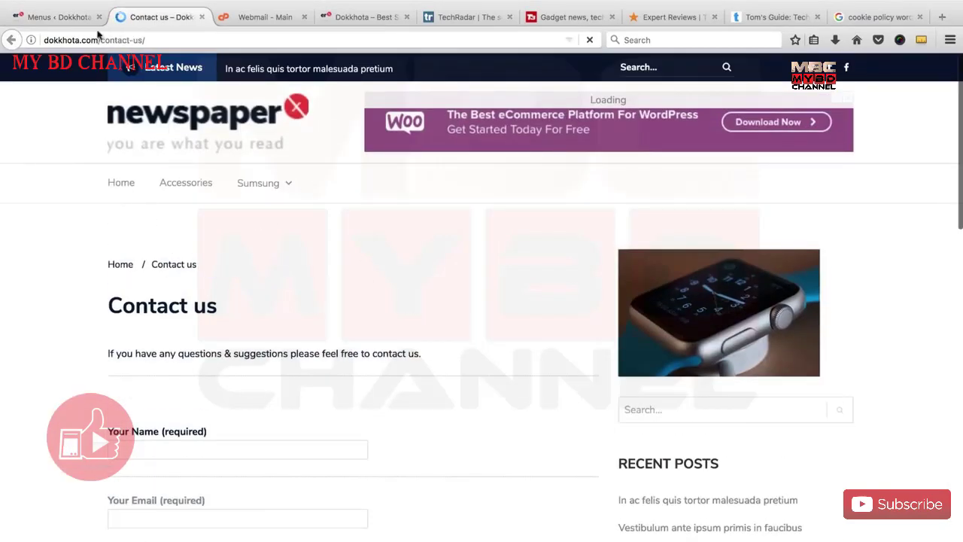
Select Top Menu (Primary), add the Blog page at its end, and save the menu.
click(68, 16)
click(261, 217)
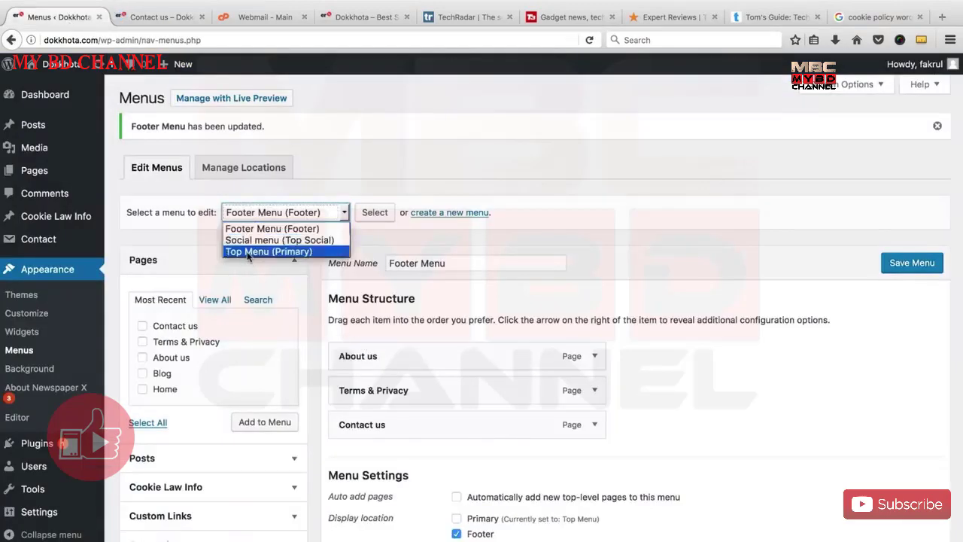
click(268, 249)
click(369, 218)
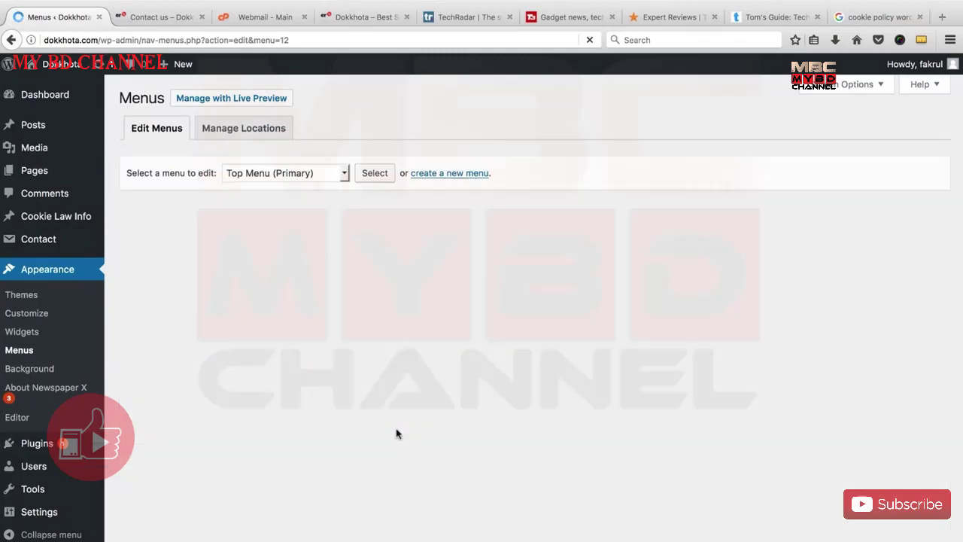
scroll(394, 380, down, 2)
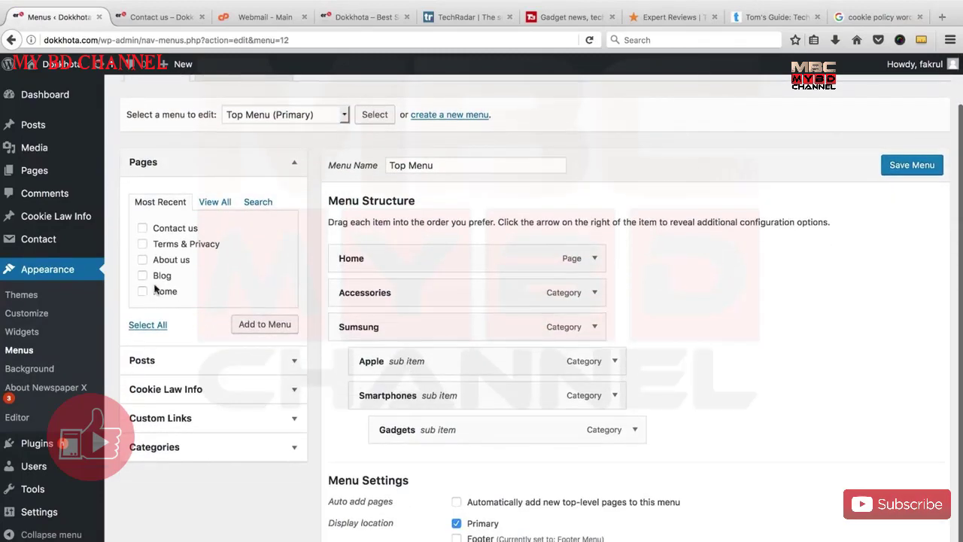
click(142, 275)
click(269, 325)
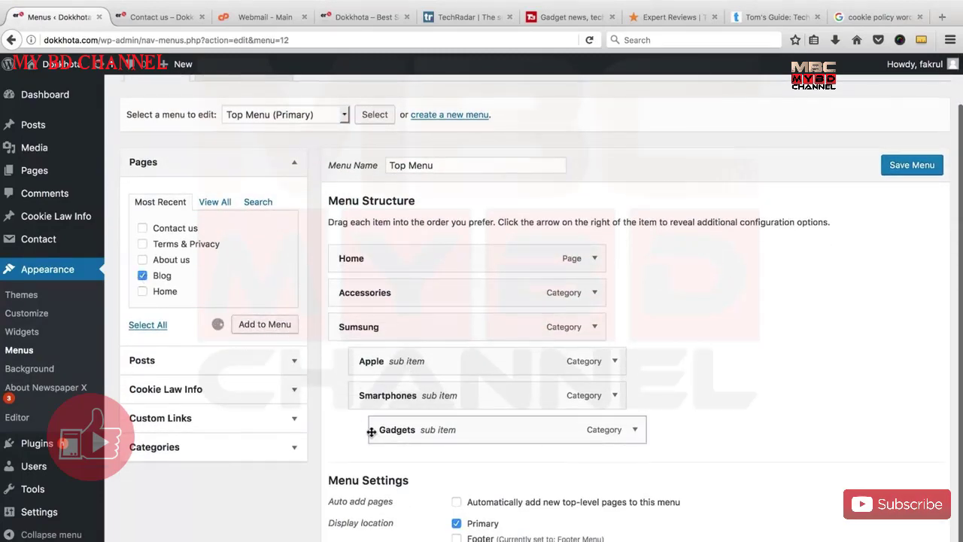
click(887, 172)
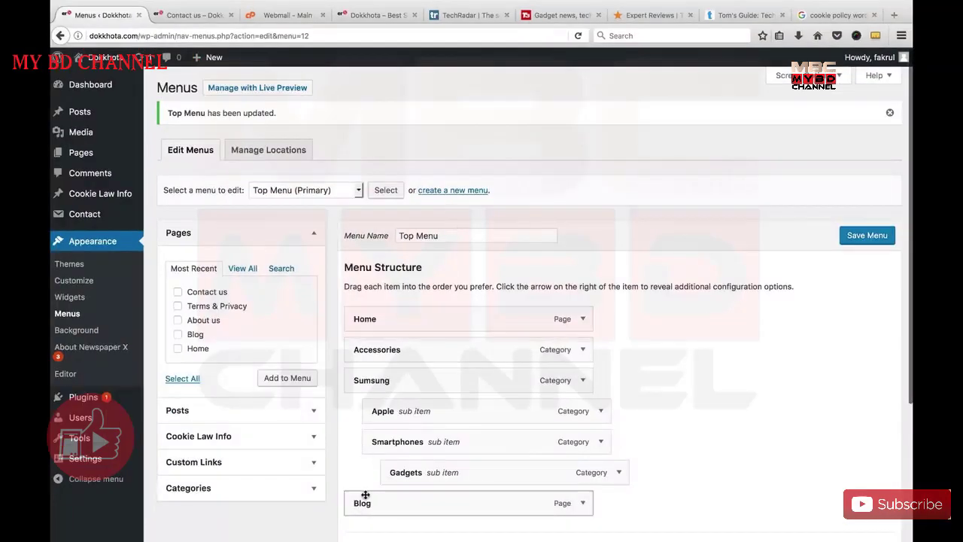
scroll(369, 489, down, 1)
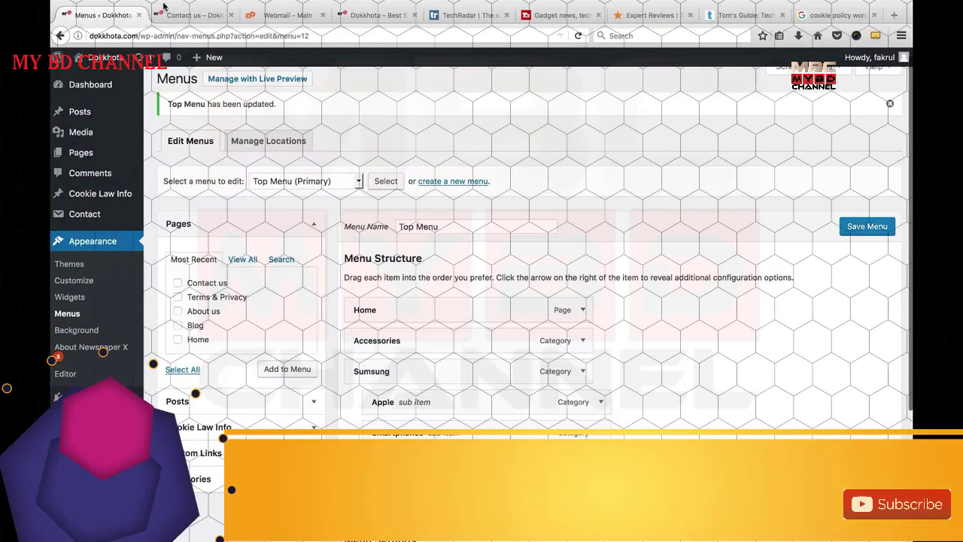
Go to the Dokkhota homepage and open the About us page from its footer.
click(188, 14)
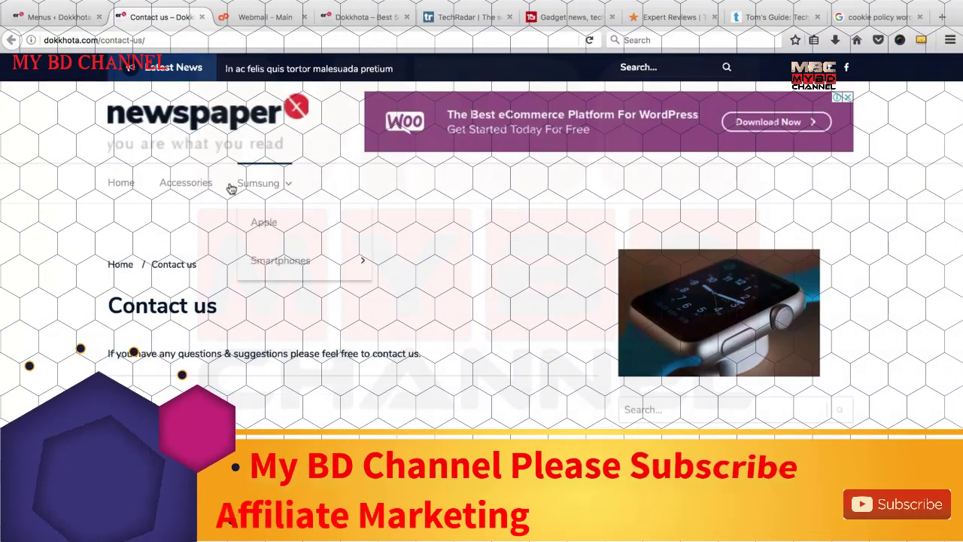
click(120, 182)
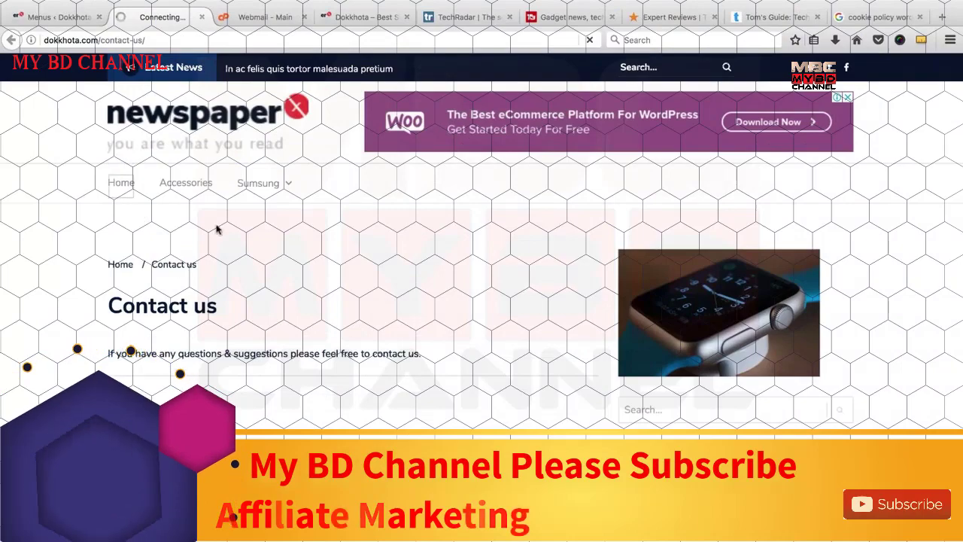
scroll(406, 331, down, 20)
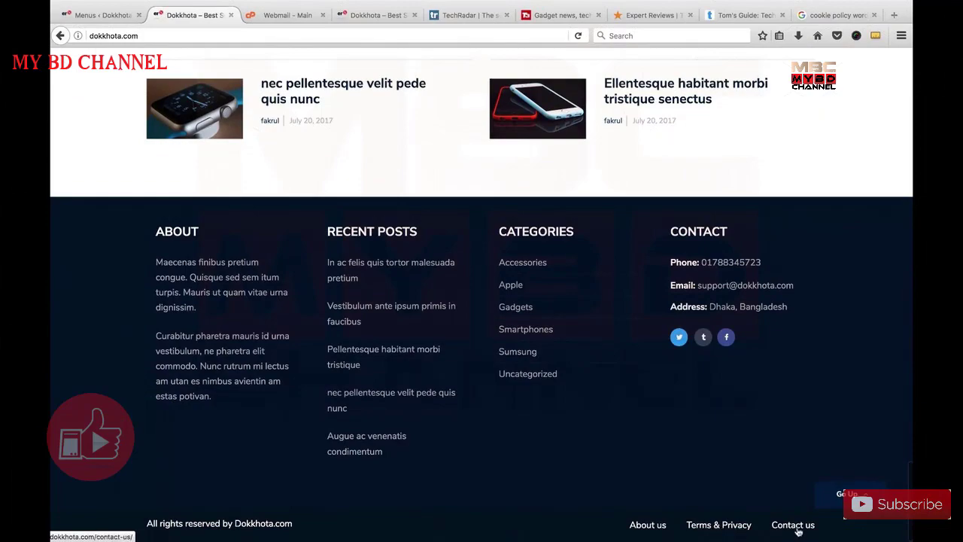
click(645, 526)
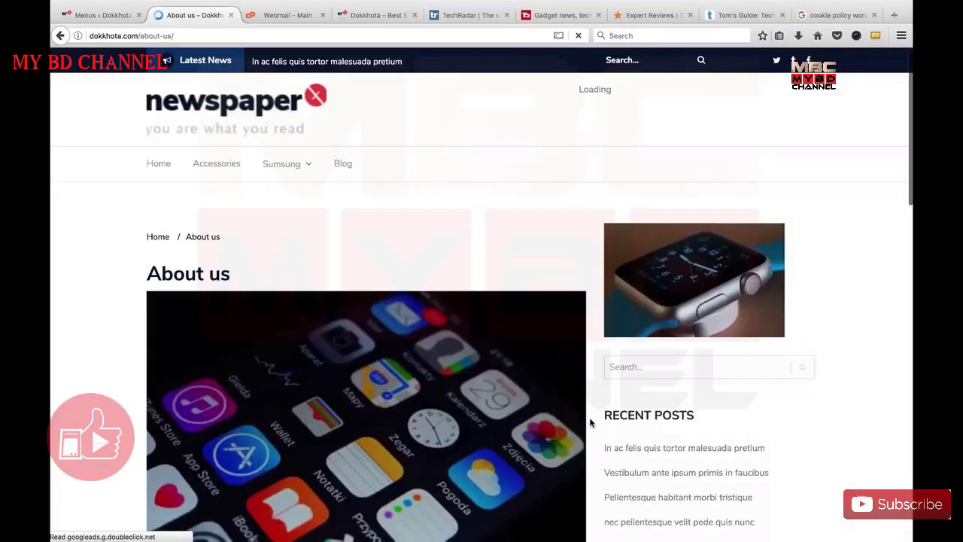
scroll(590, 421, down, 15)
scroll(591, 423, up, 8)
scroll(590, 417, up, 2)
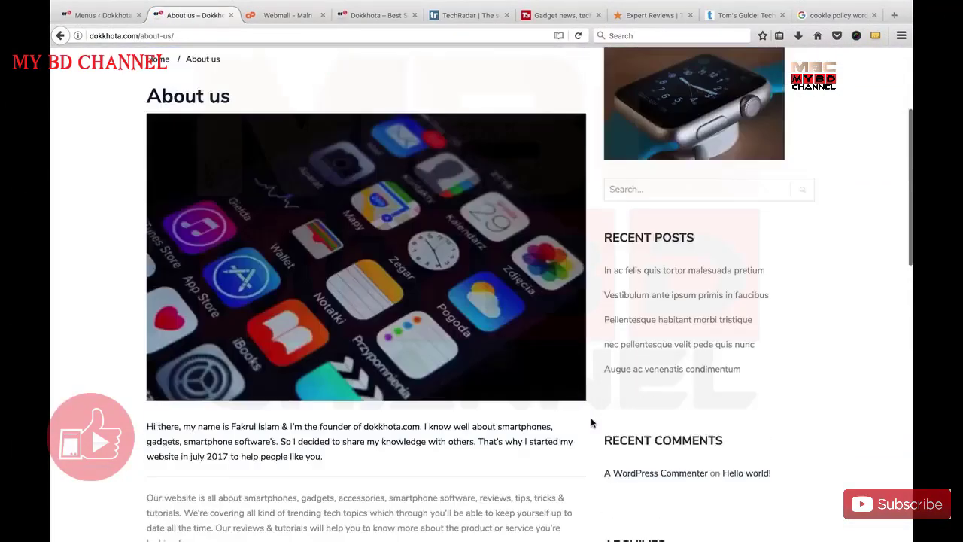
scroll(590, 417, down, 10)
Open the Terms & Privacy and Contact us footer links, then jump back to the top.
click(531, 381)
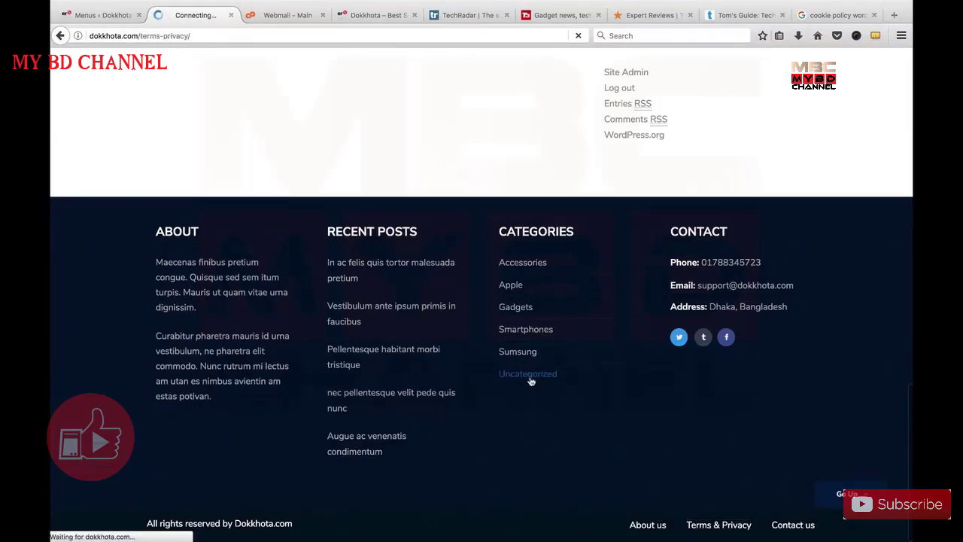
scroll(531, 376, down, 8)
scroll(530, 374, down, 10)
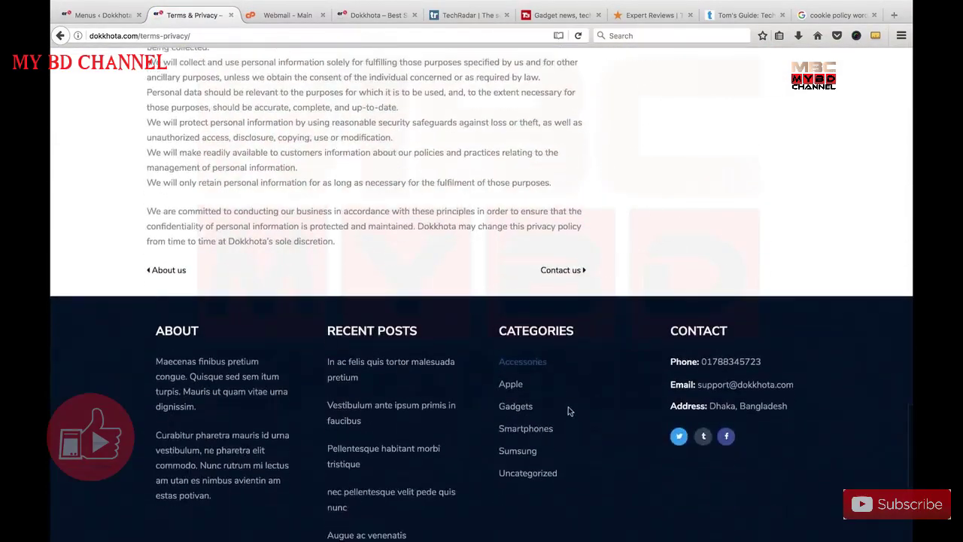
click(793, 525)
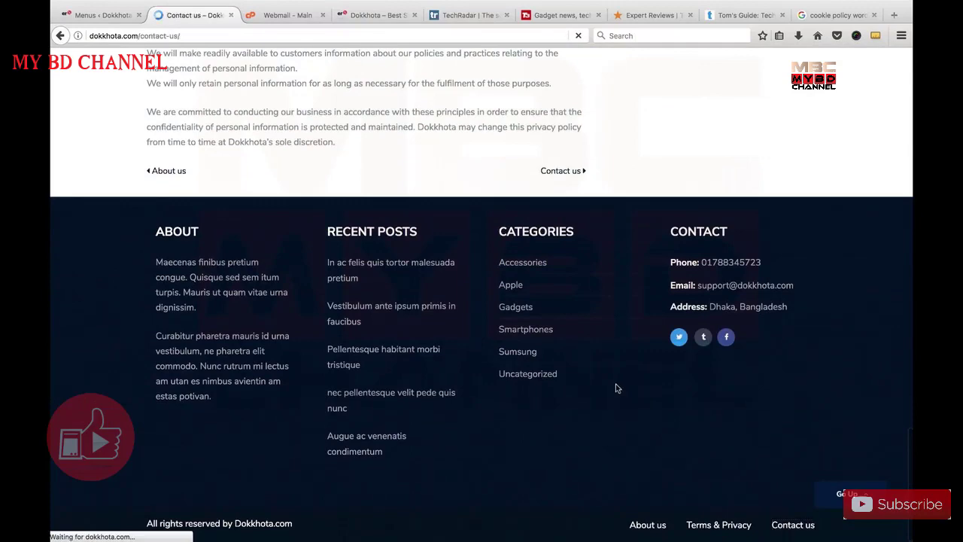
scroll(538, 370, down, 10)
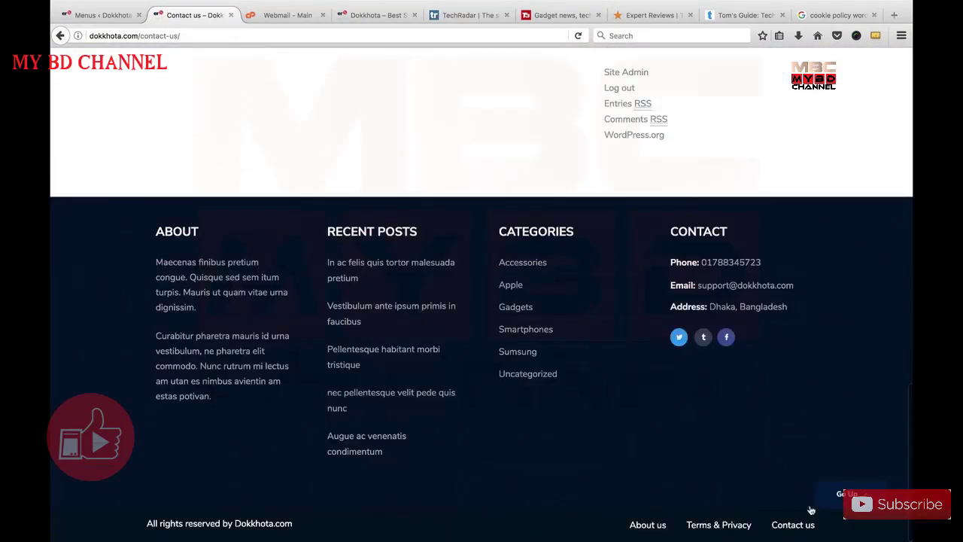
click(839, 502)
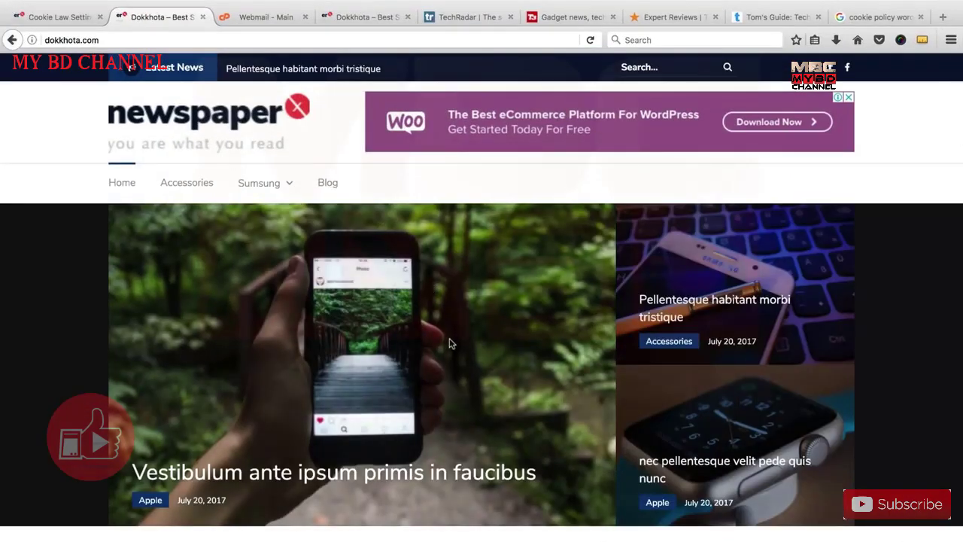
scroll(449, 343, down, 20)
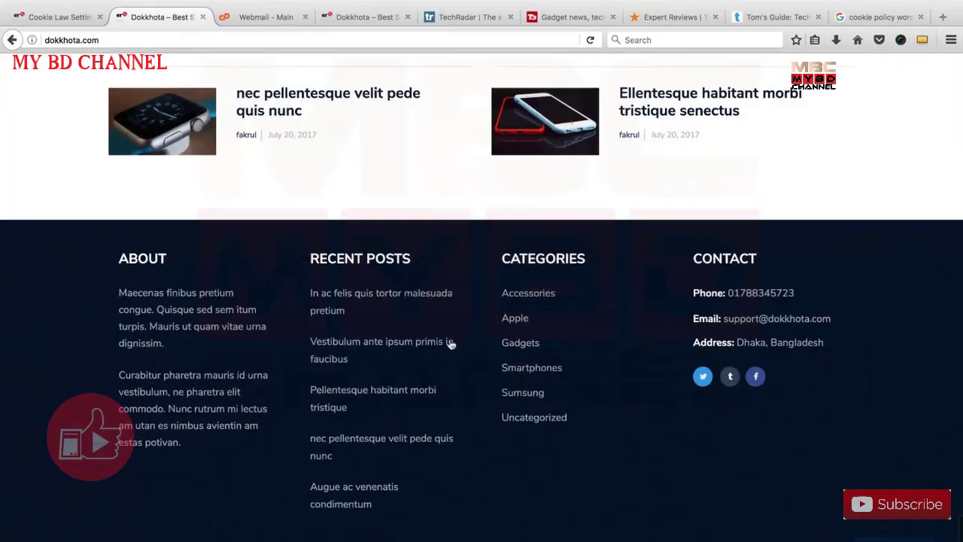
Look over the TechRadar, T3 and Expert Reviews sites for footer comparison.
click(471, 19)
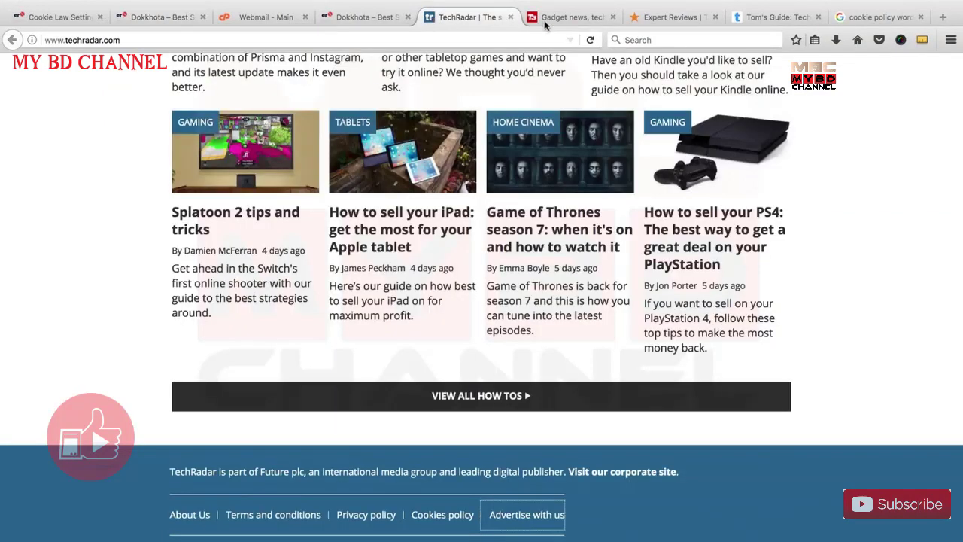
click(562, 22)
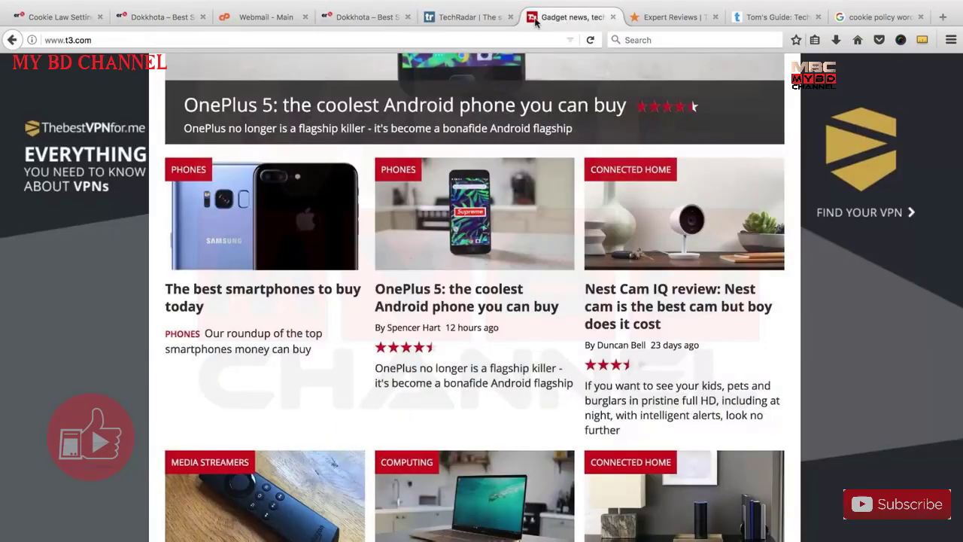
click(660, 21)
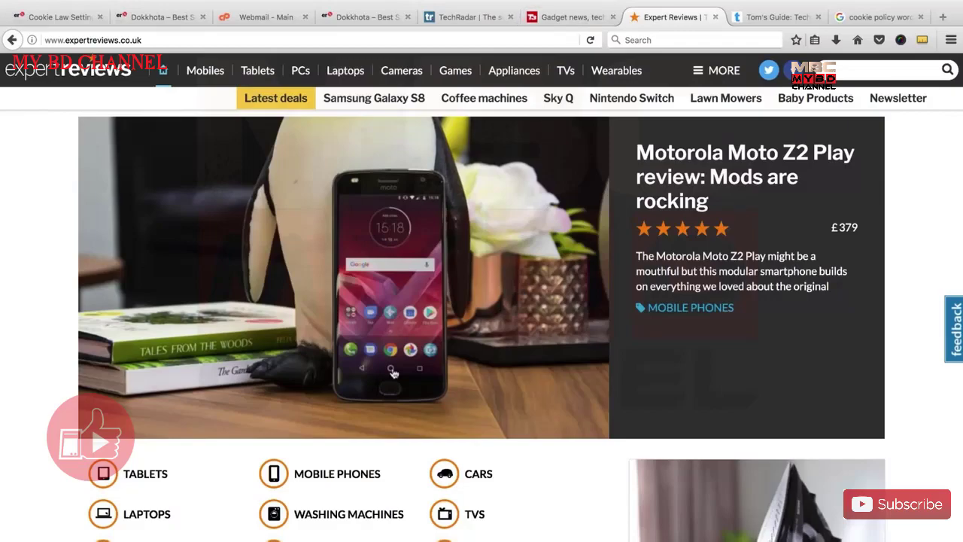
scroll(393, 372, down, 20)
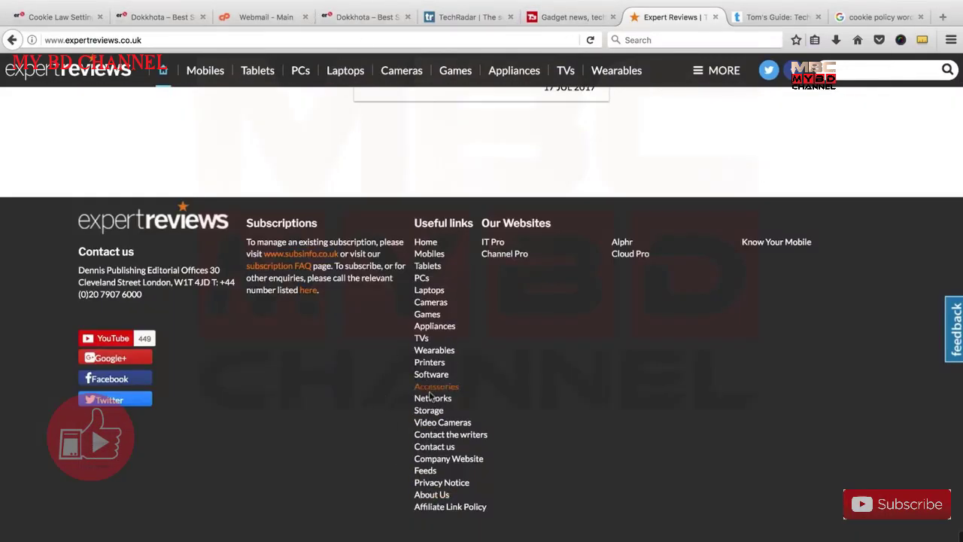
Close the duplicate Dokkhota tab and reload the other to show the updated footer links.
click(368, 16)
scroll(433, 310, down, 5)
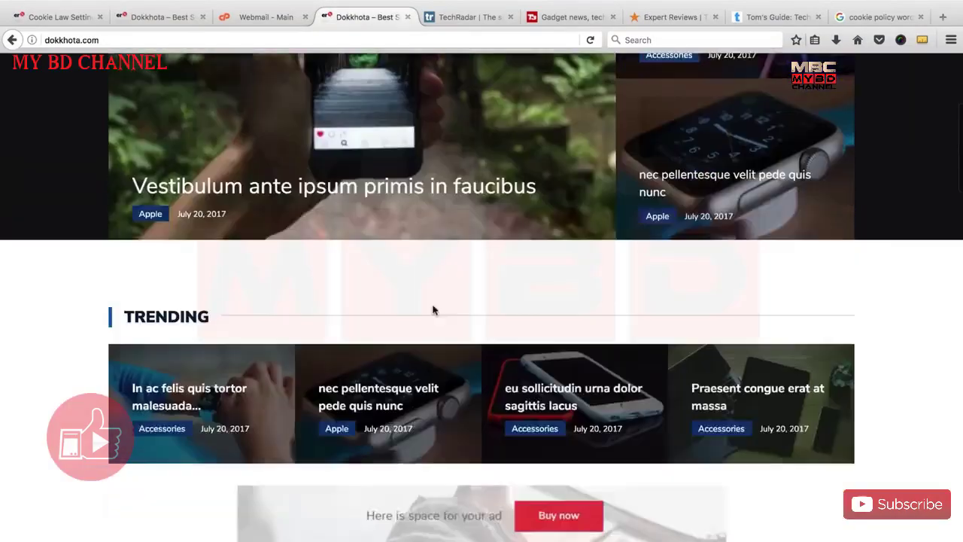
scroll(432, 310, down, 10)
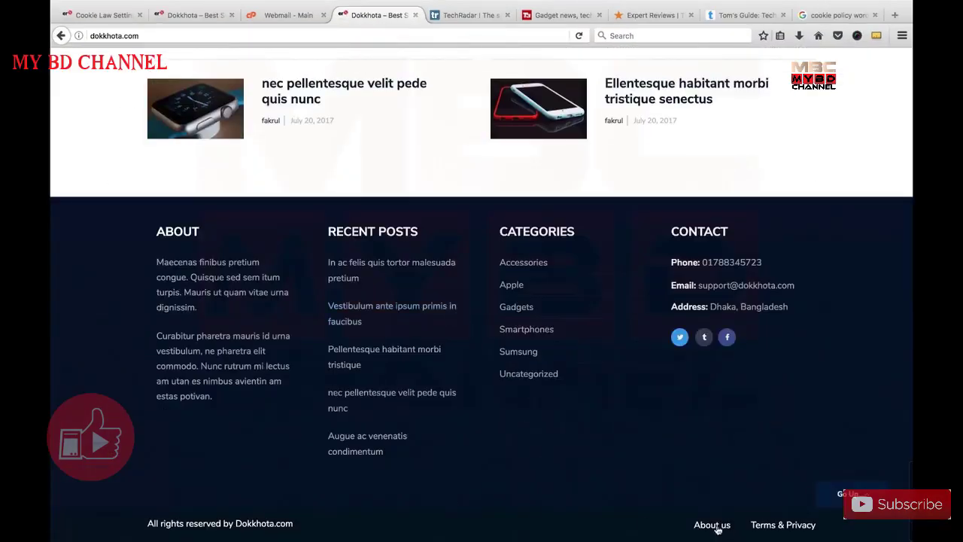
click(413, 15)
click(209, 15)
right_click(208, 12)
click(226, 19)
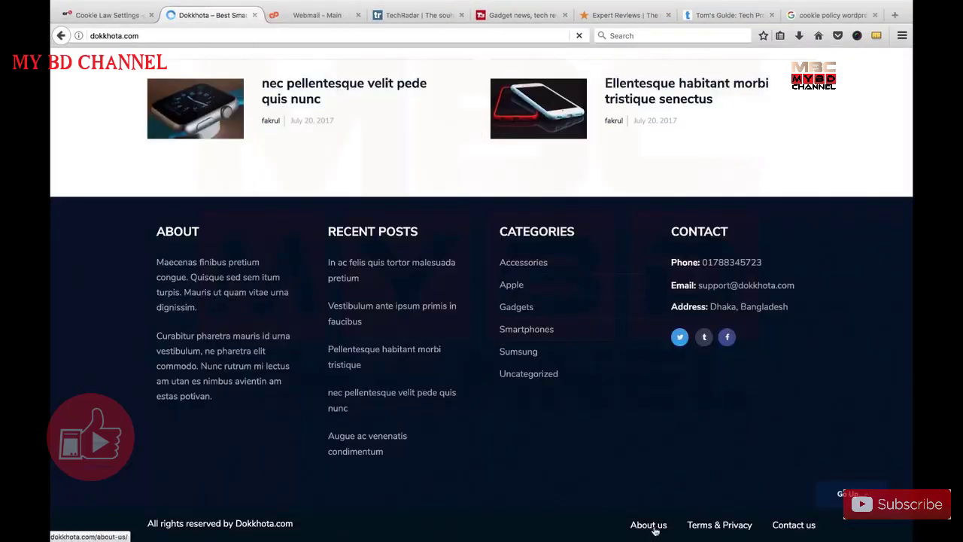
click(704, 15)
Search Google for 'terms of service generator' and open the getterms.io result in a new tab.
click(833, 15)
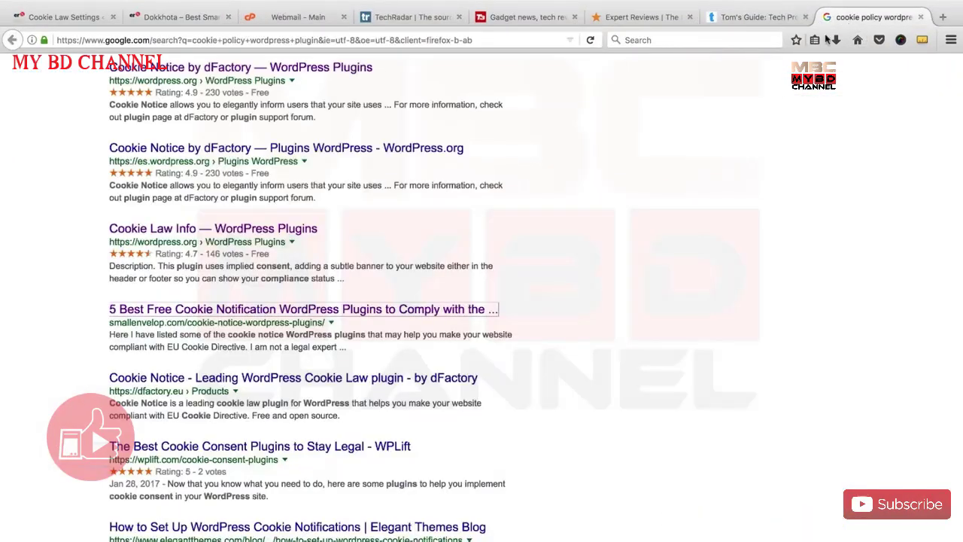
triple_click(284, 89)
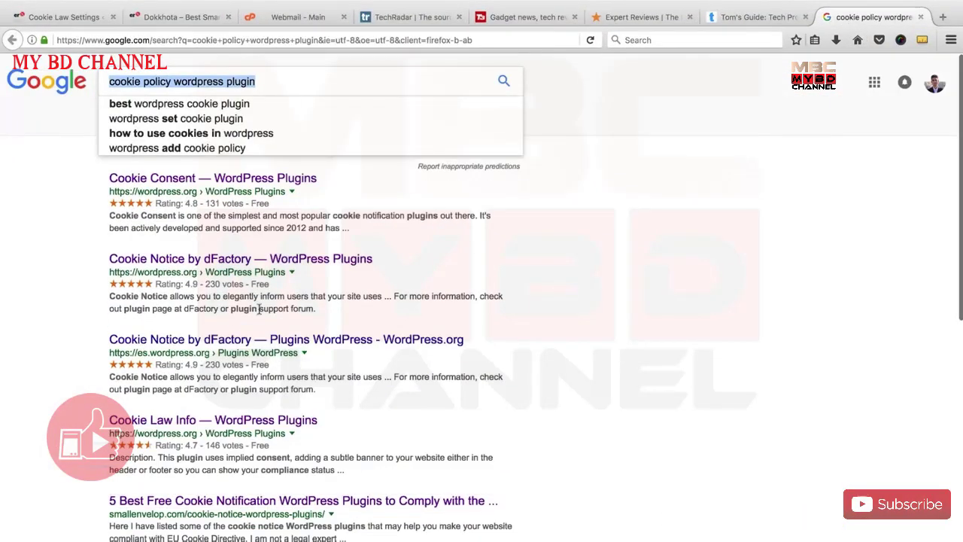
text(terms)
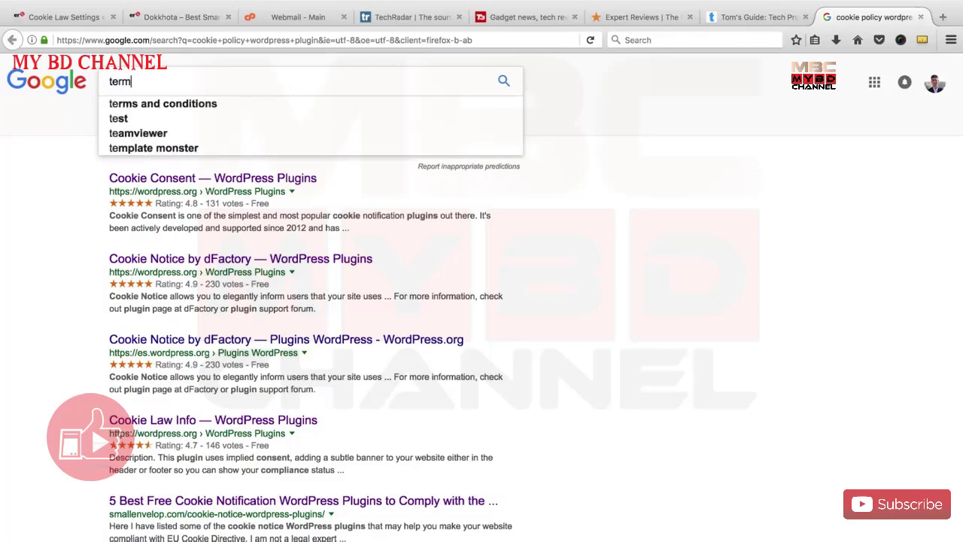
key(Down)
key(Down)
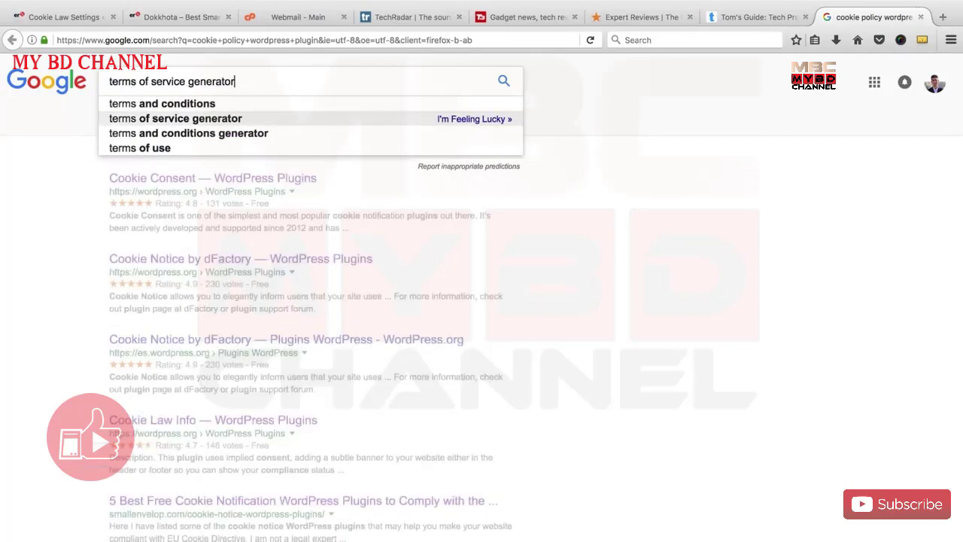
key(Return)
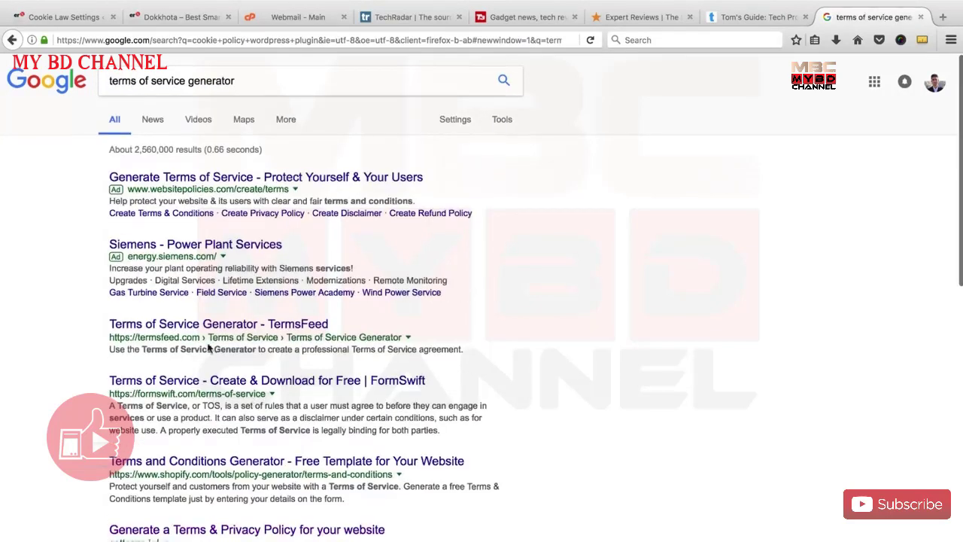
scroll(225, 384, down, 5)
right_click(203, 364)
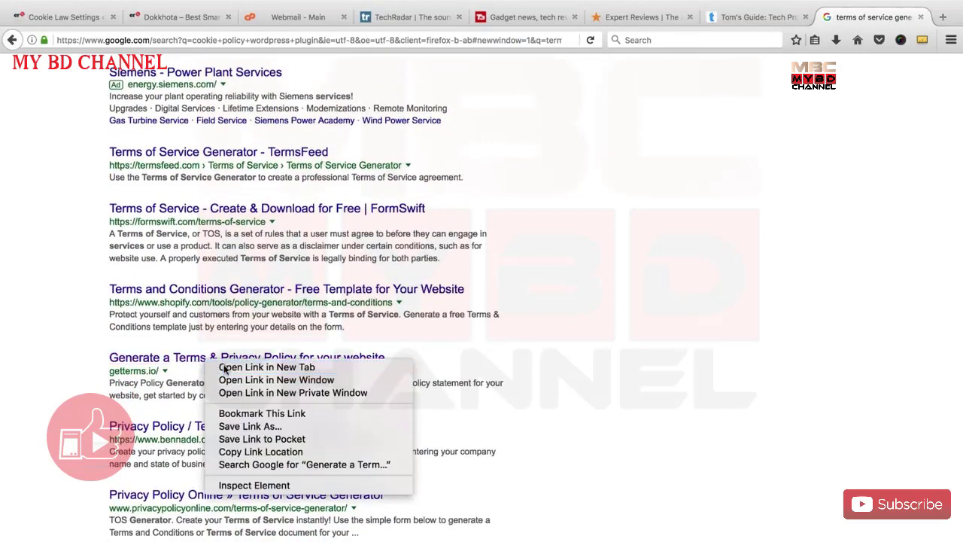
click(225, 368)
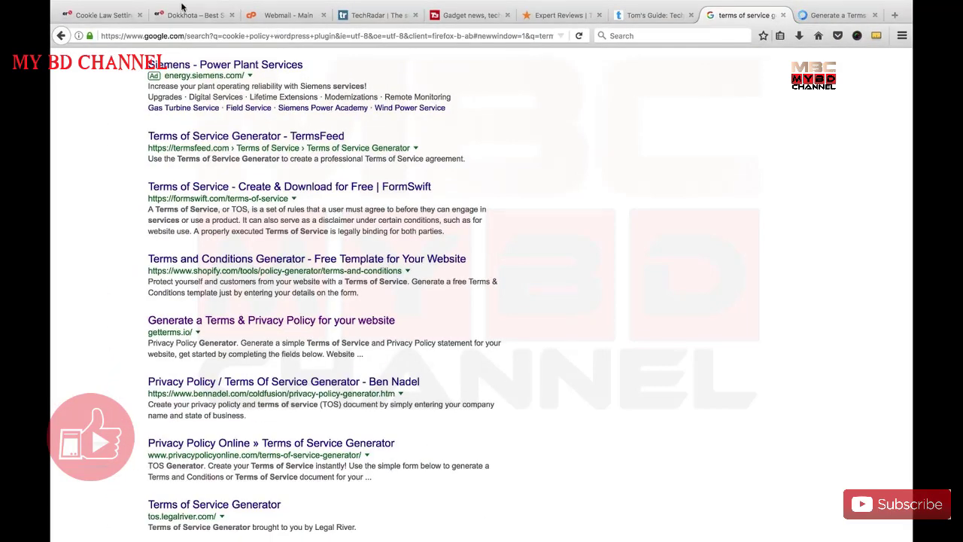
Open Terms & Privacy from the Dokkhota footer and read its terms sections through Governing Law and the Privacy Policy.
click(187, 14)
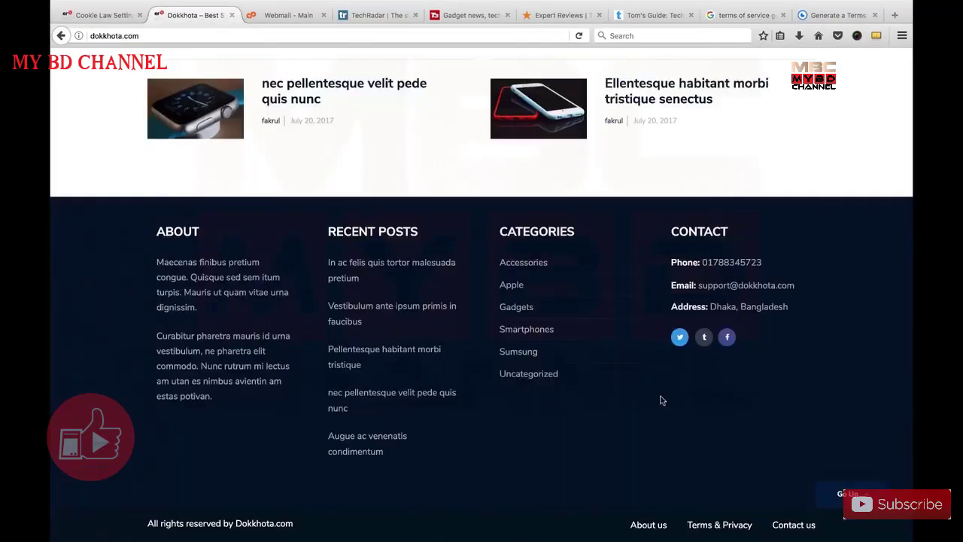
click(703, 524)
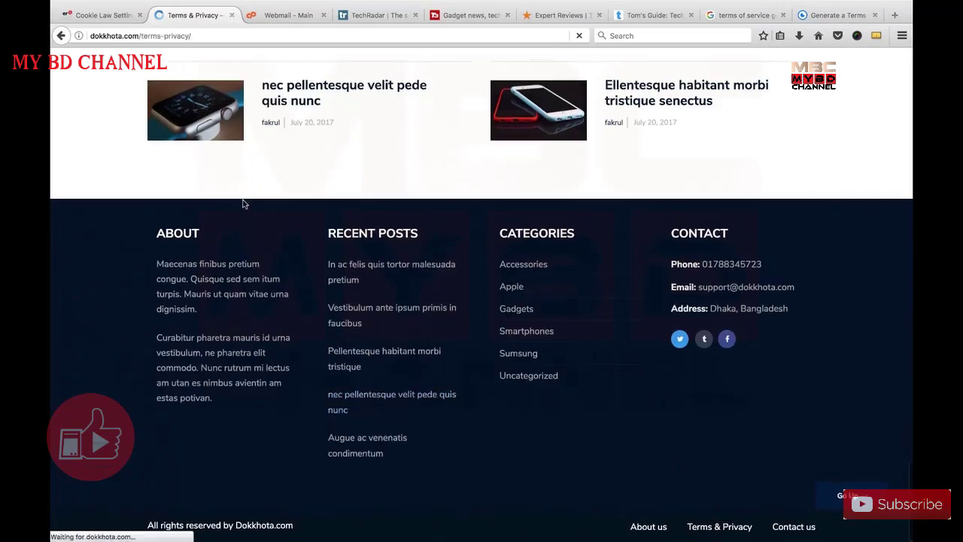
scroll(373, 325, down, 15)
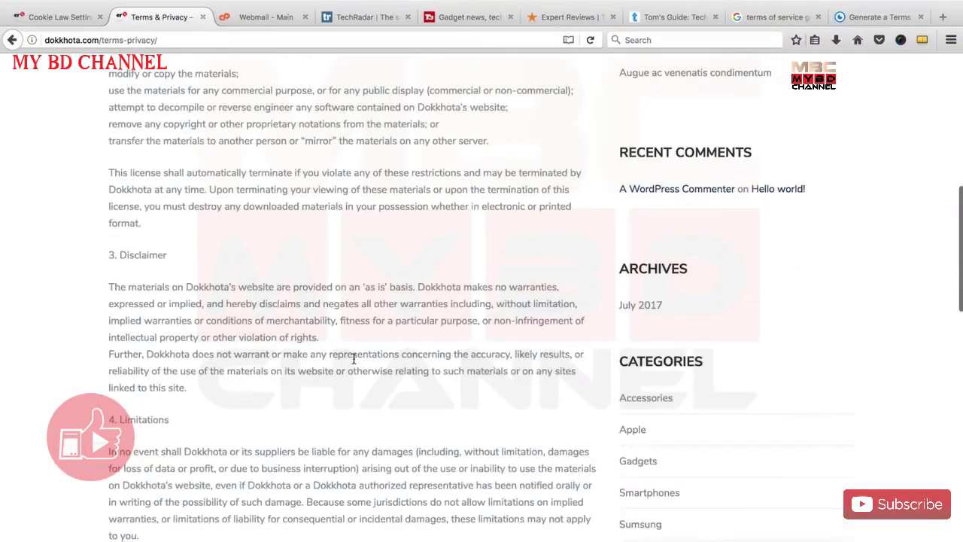
scroll(352, 362, down, 5)
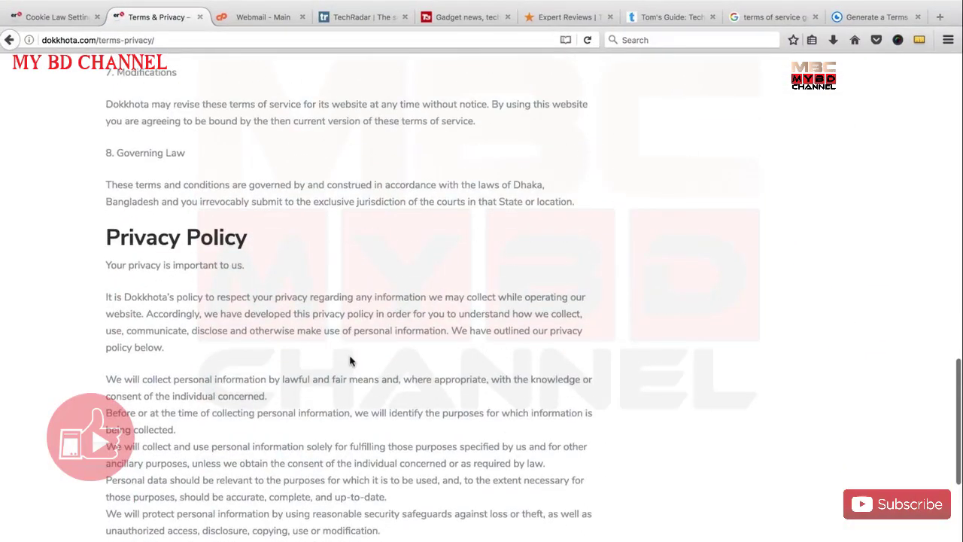
scroll(350, 361, up, 5)
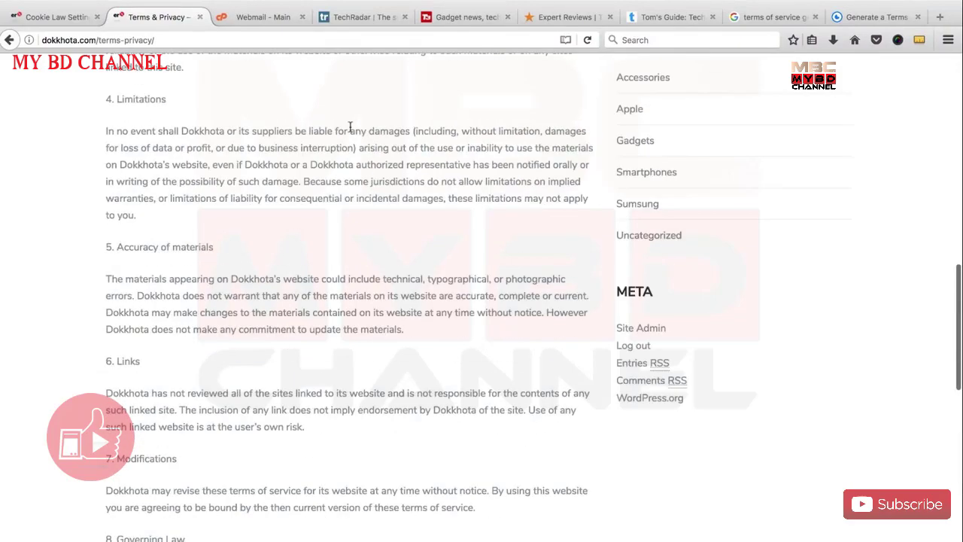
scroll(344, 363, up, 5)
scroll(263, 331, up, 5)
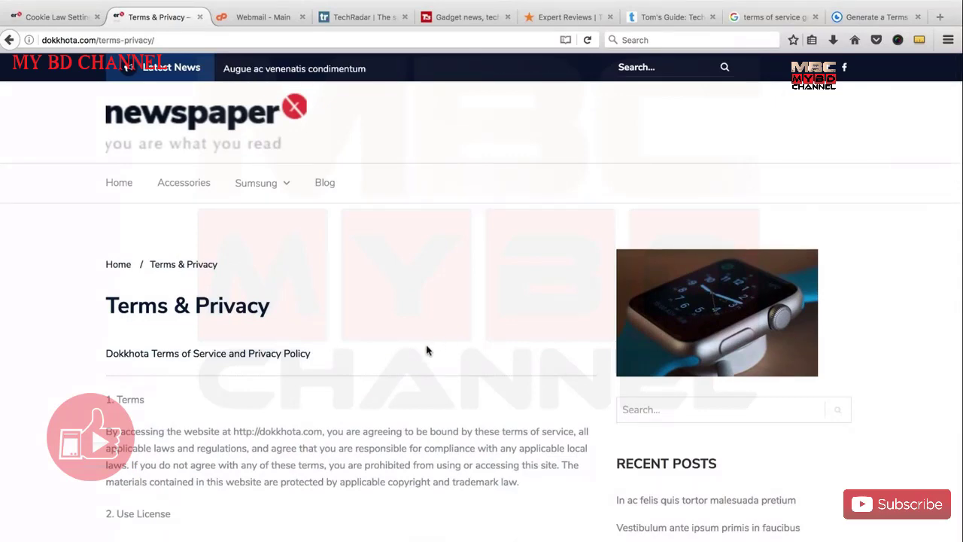
scroll(426, 350, down, 10)
scroll(418, 342, down, 15)
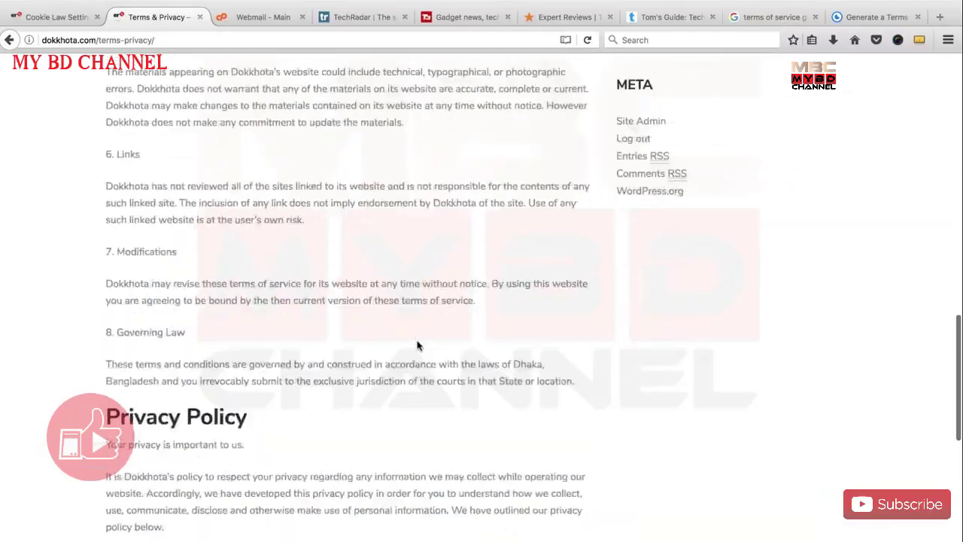
scroll(426, 376, up, 5)
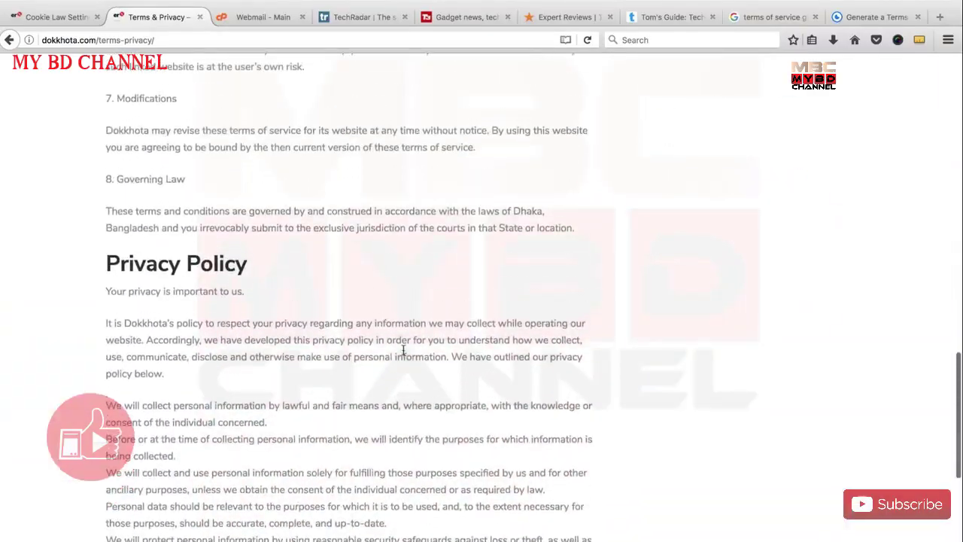